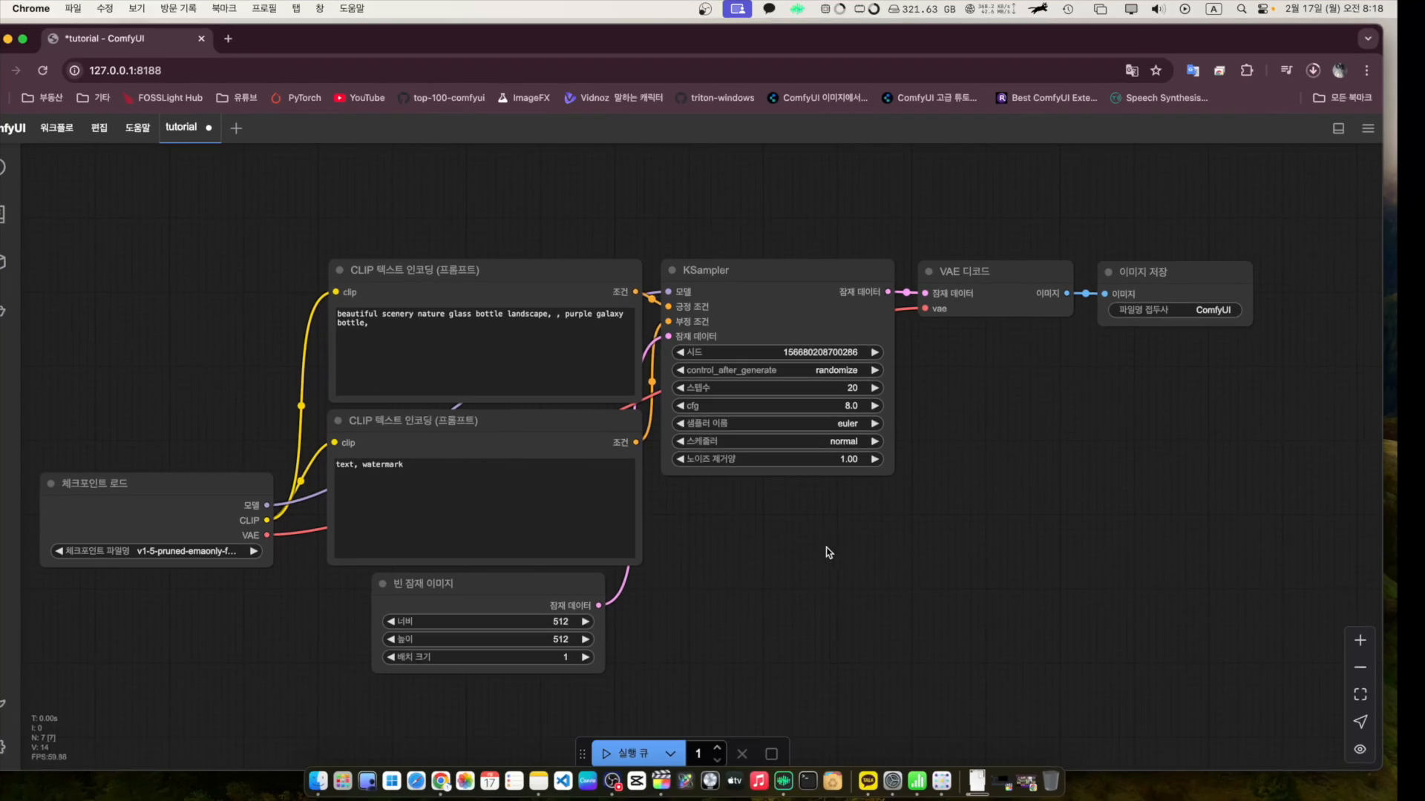
- Add a LoRA loader node fed by the checkpoint's model output and connect its CLIP output to the upper text prompt node
left_click_drag(302, 495, 89, 239)
left_click(237, 408)
left_click_drag(272, 267, 335, 292)
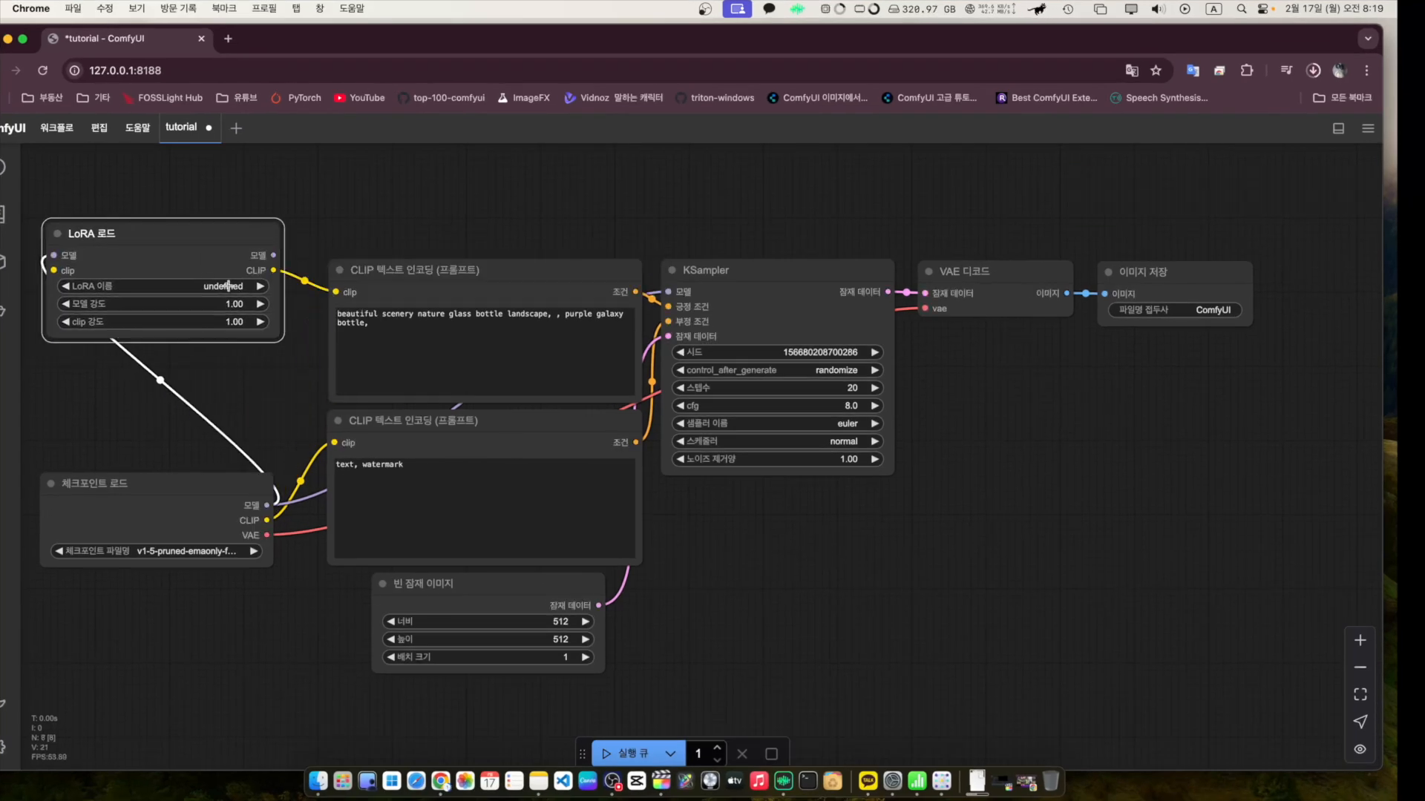
left_click_drag(528, 286, 519, 257)
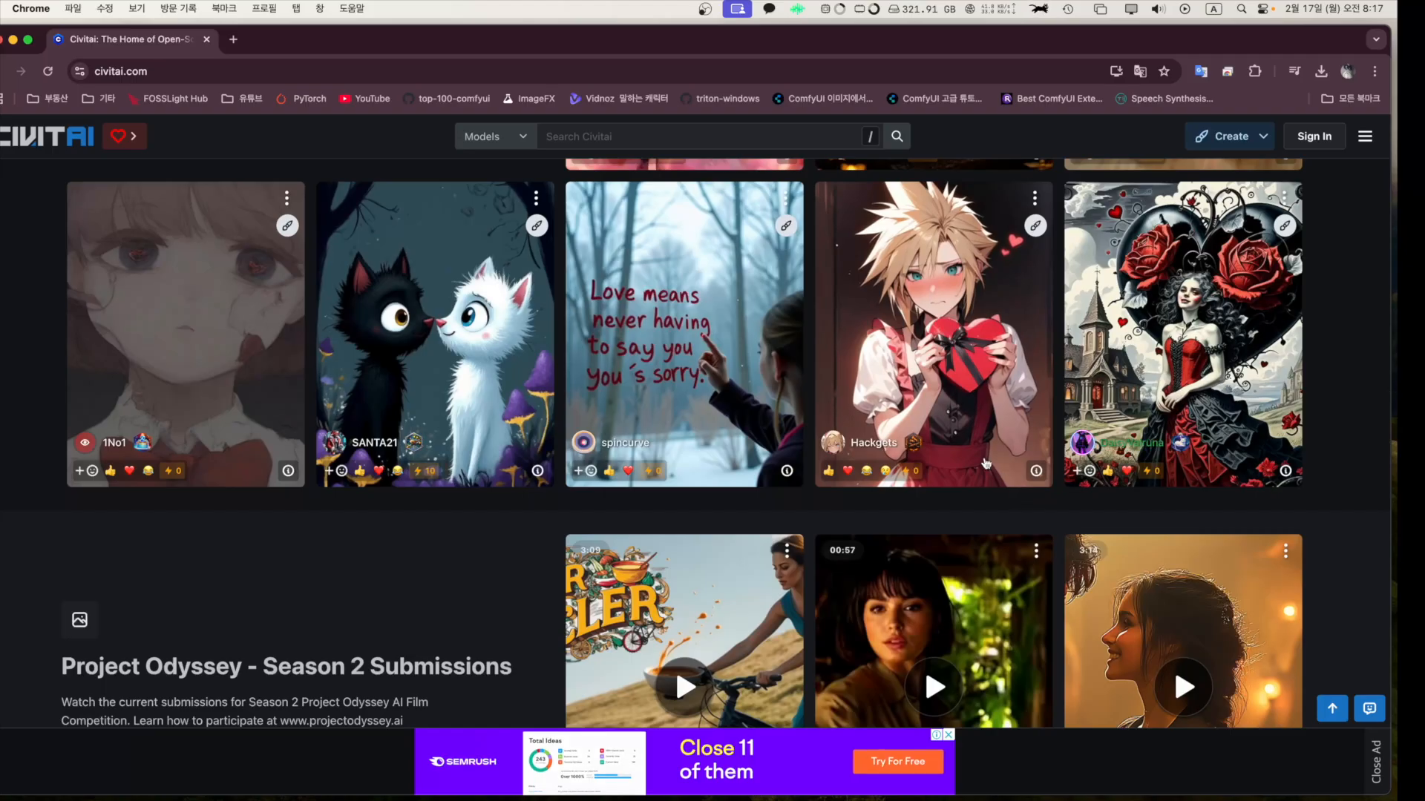
- Browse the Civitai home page, examining the featured images, creators, articles and the checkpoint and LoRA models
scroll(675, 666, "down", 2)
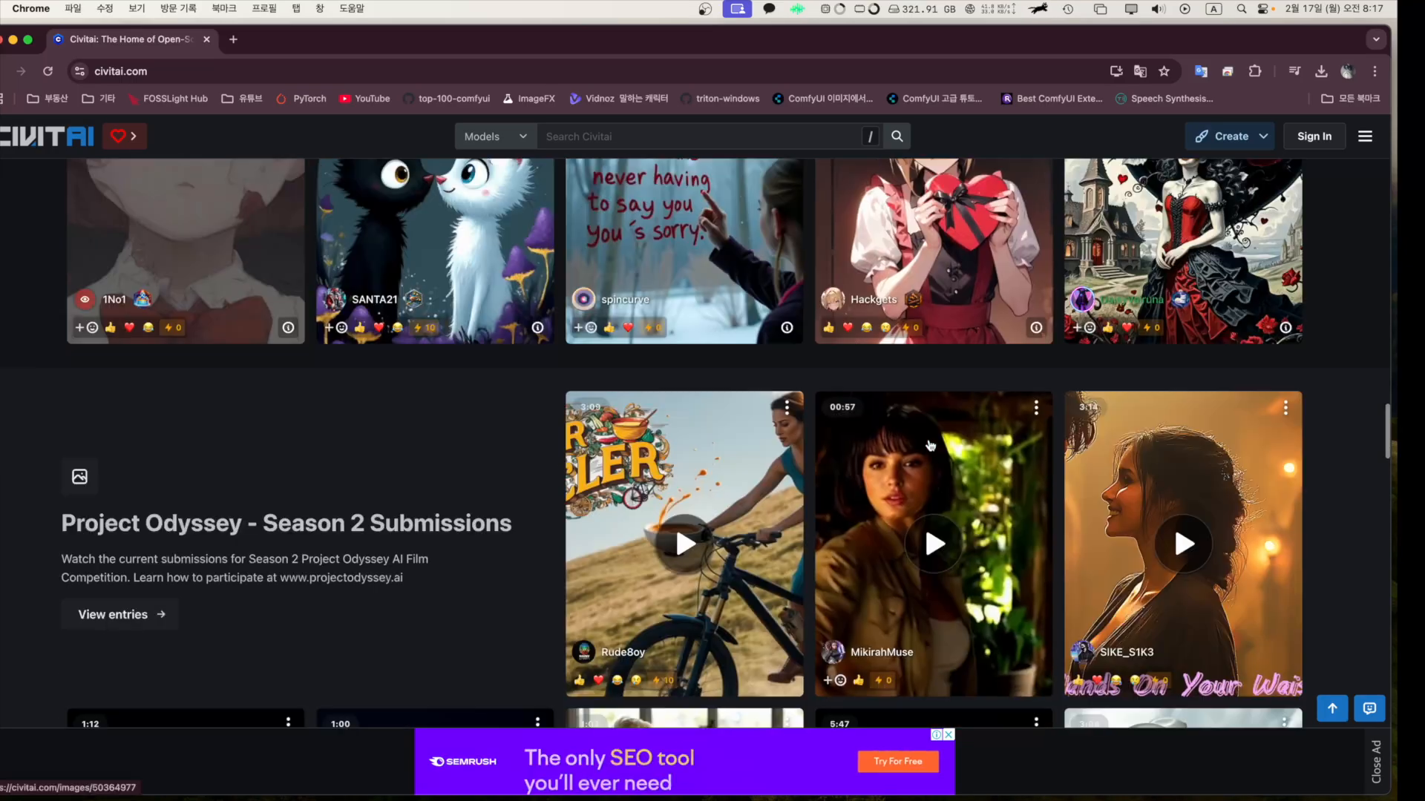
scroll(931, 446, "down", 2)
scroll(988, 452, "down", 4)
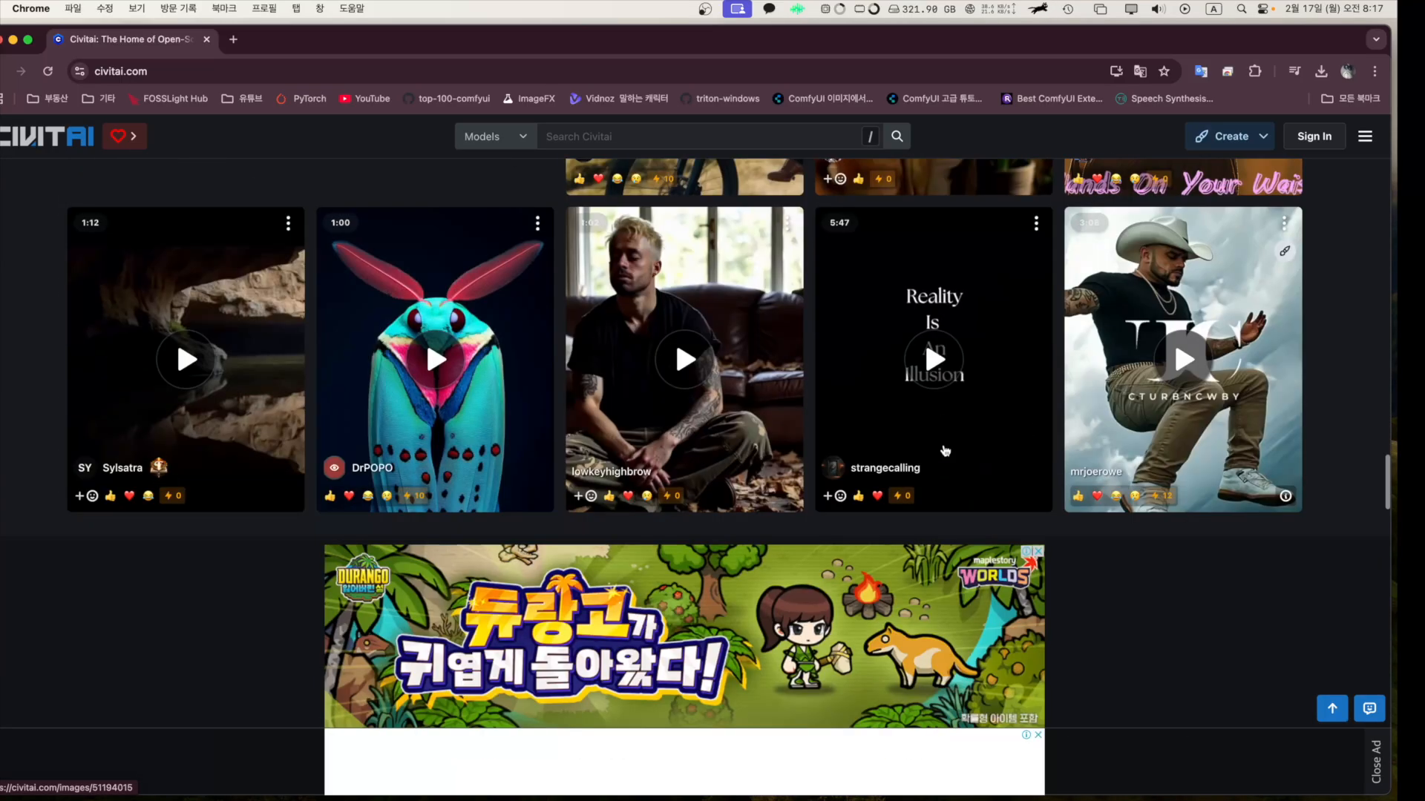
scroll(719, 453, "down", 4)
scroll(719, 453, "down", 12)
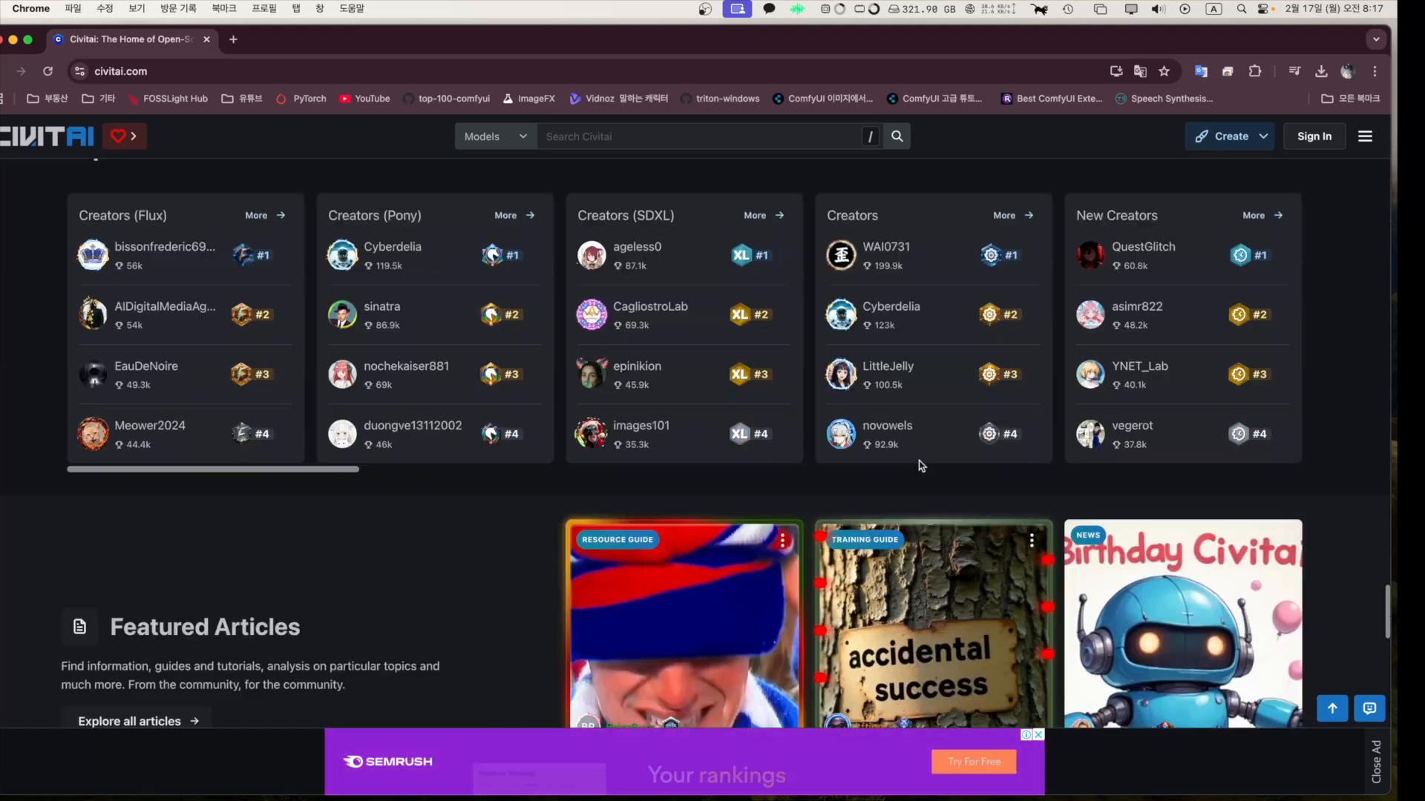
scroll(1174, 487, "down", 9)
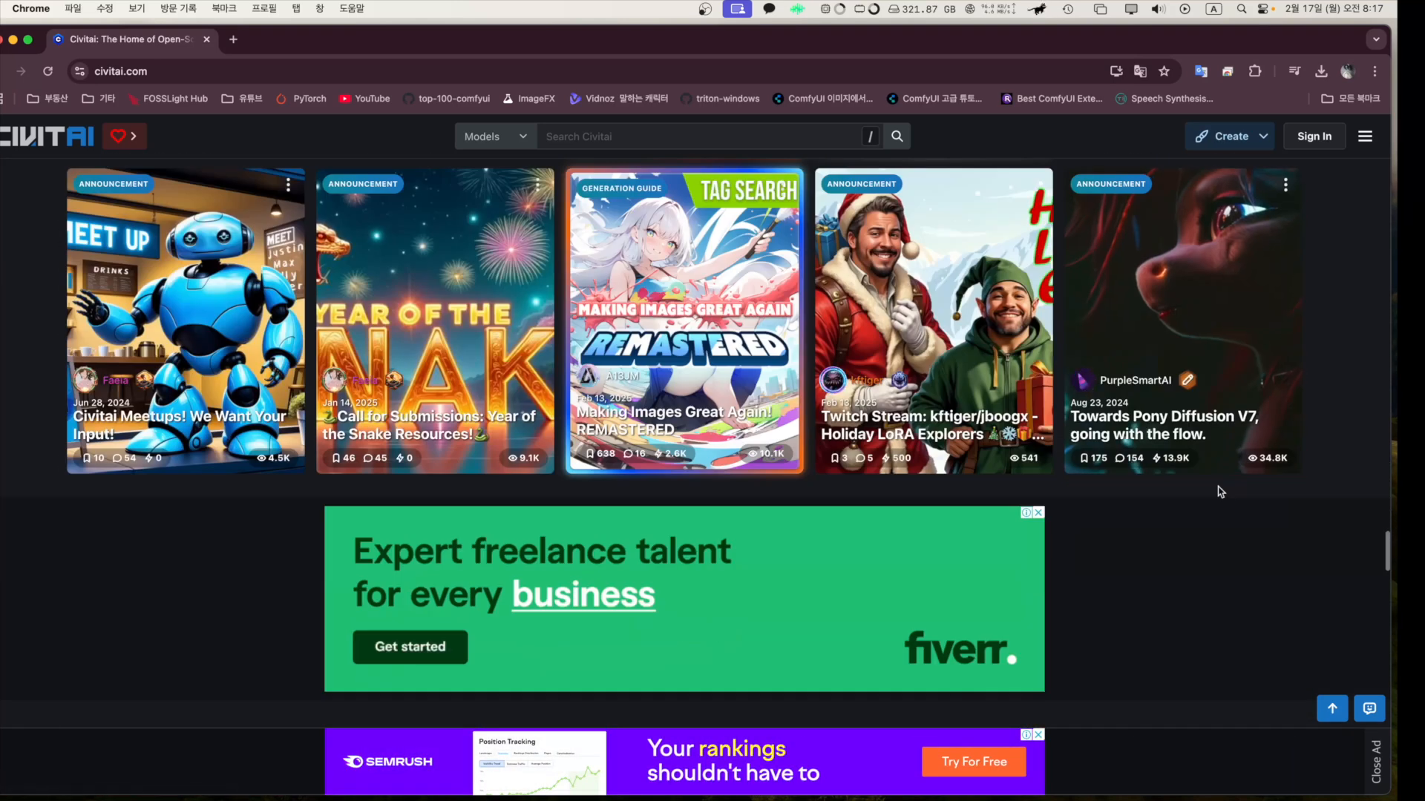
scroll(1244, 482, "down", 8)
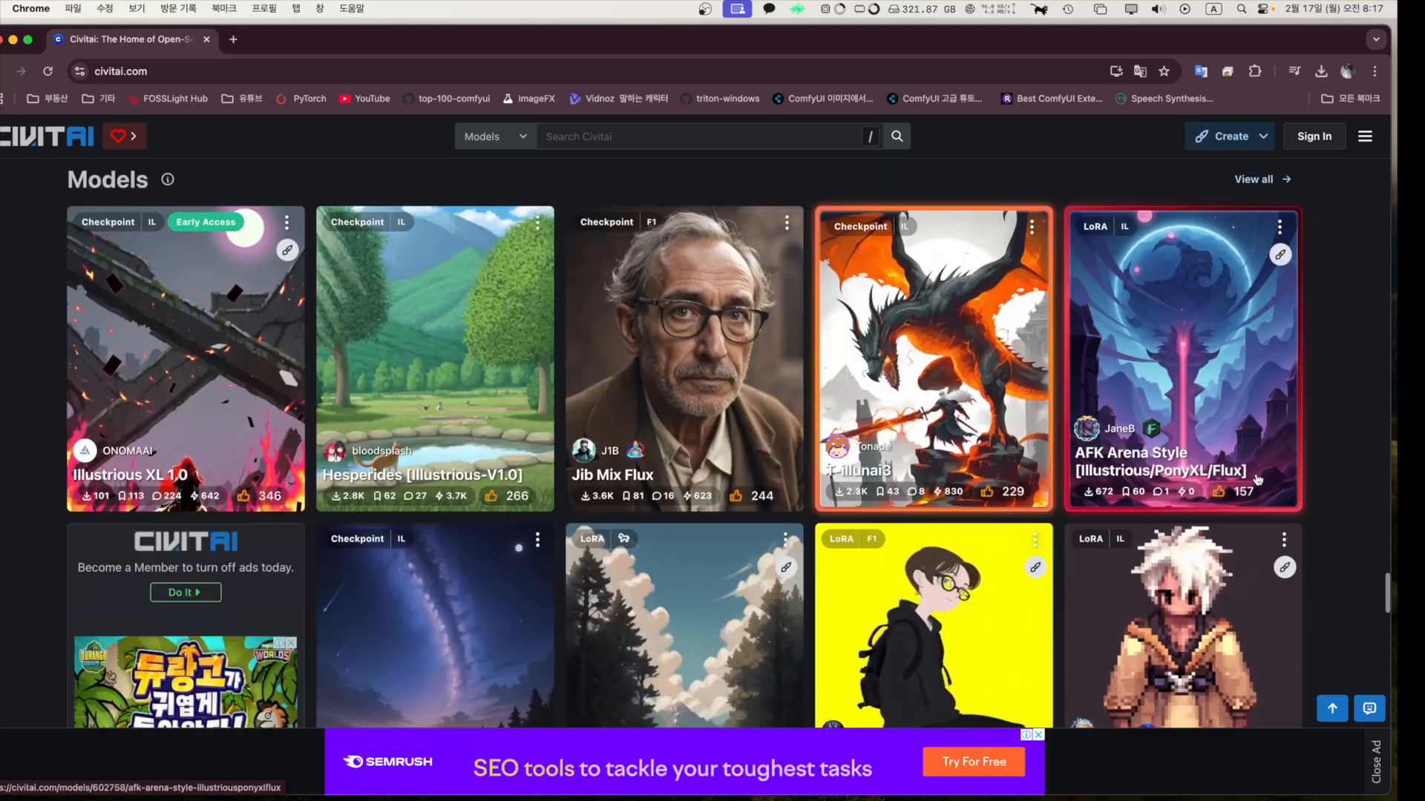
scroll(585, 439, "down", 3)
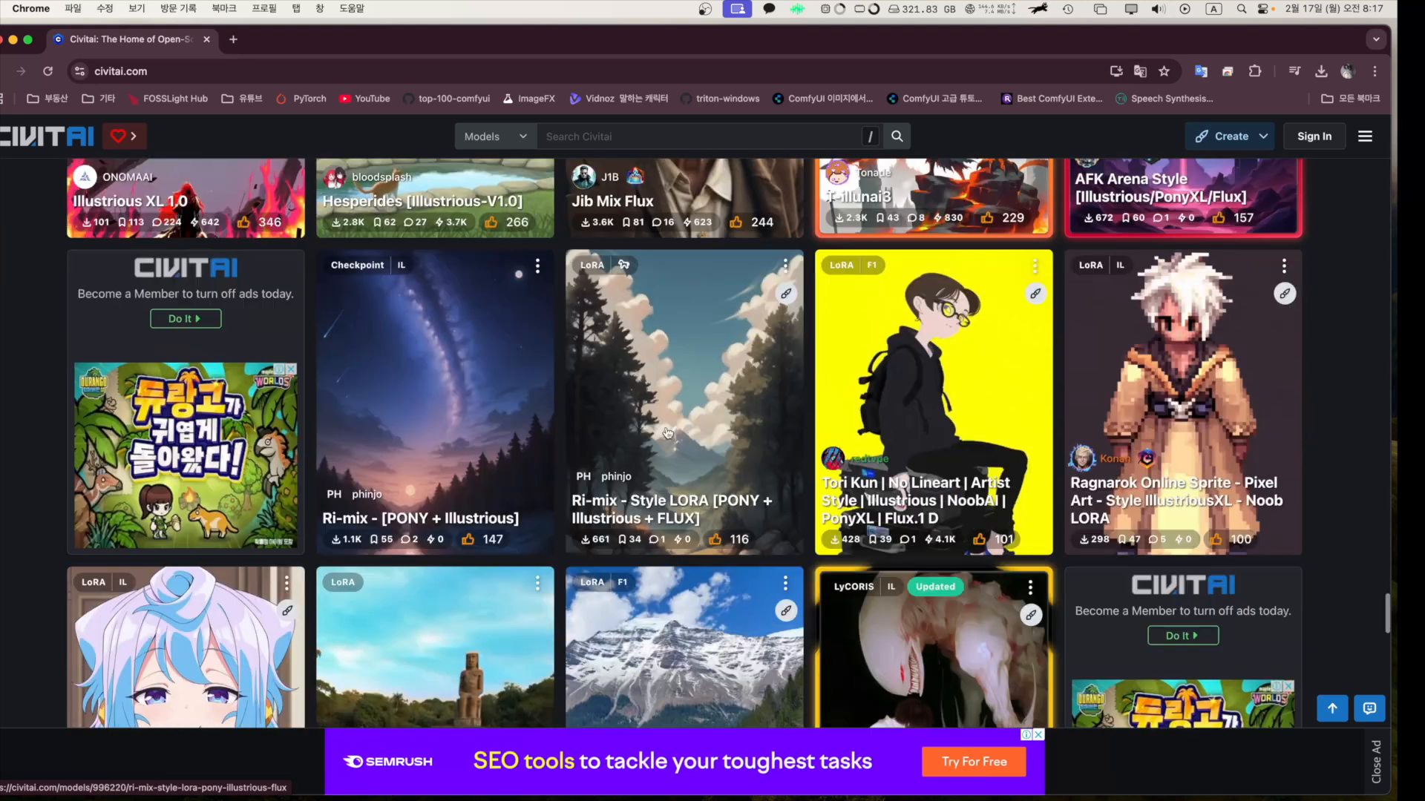
scroll(586, 439, "down", 4)
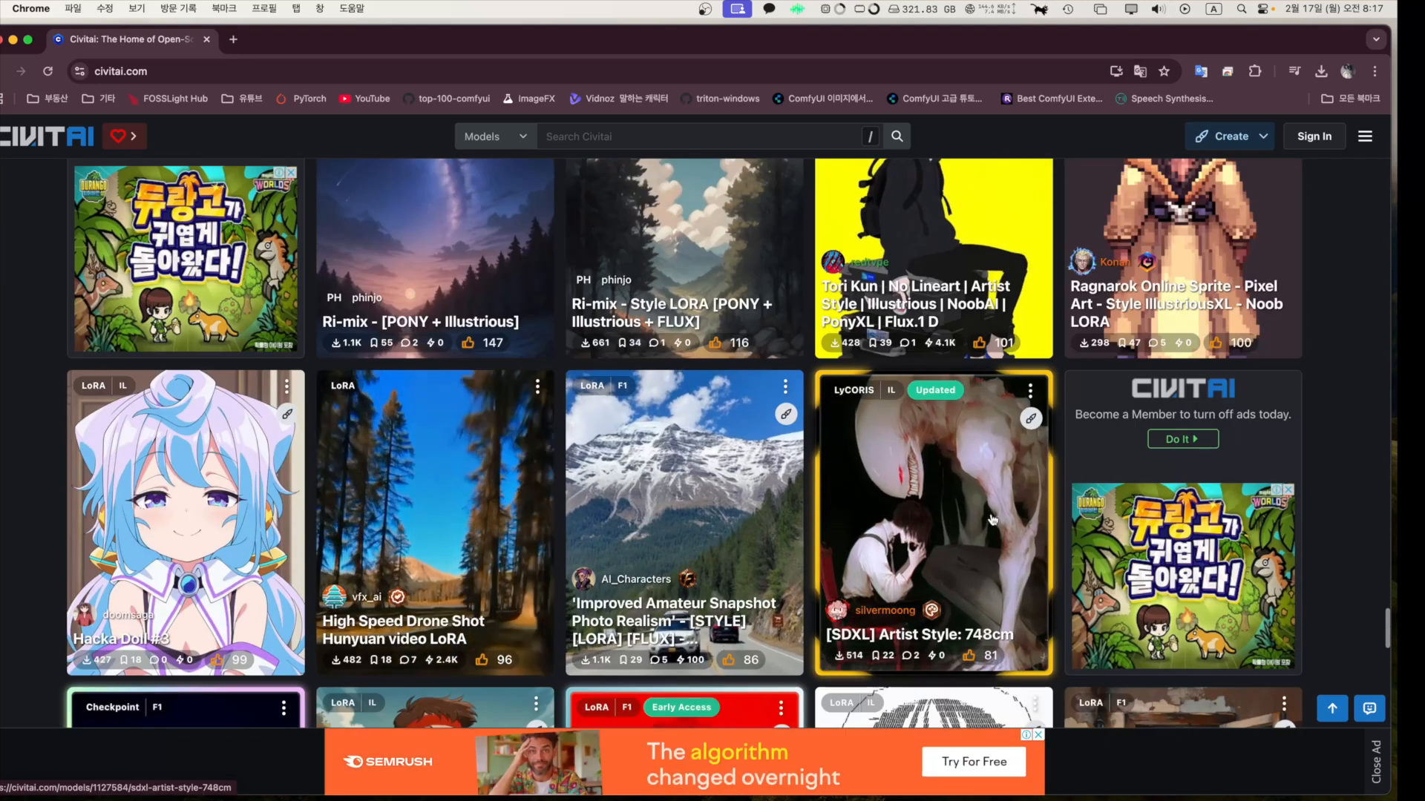
scroll(991, 520, "down", 5)
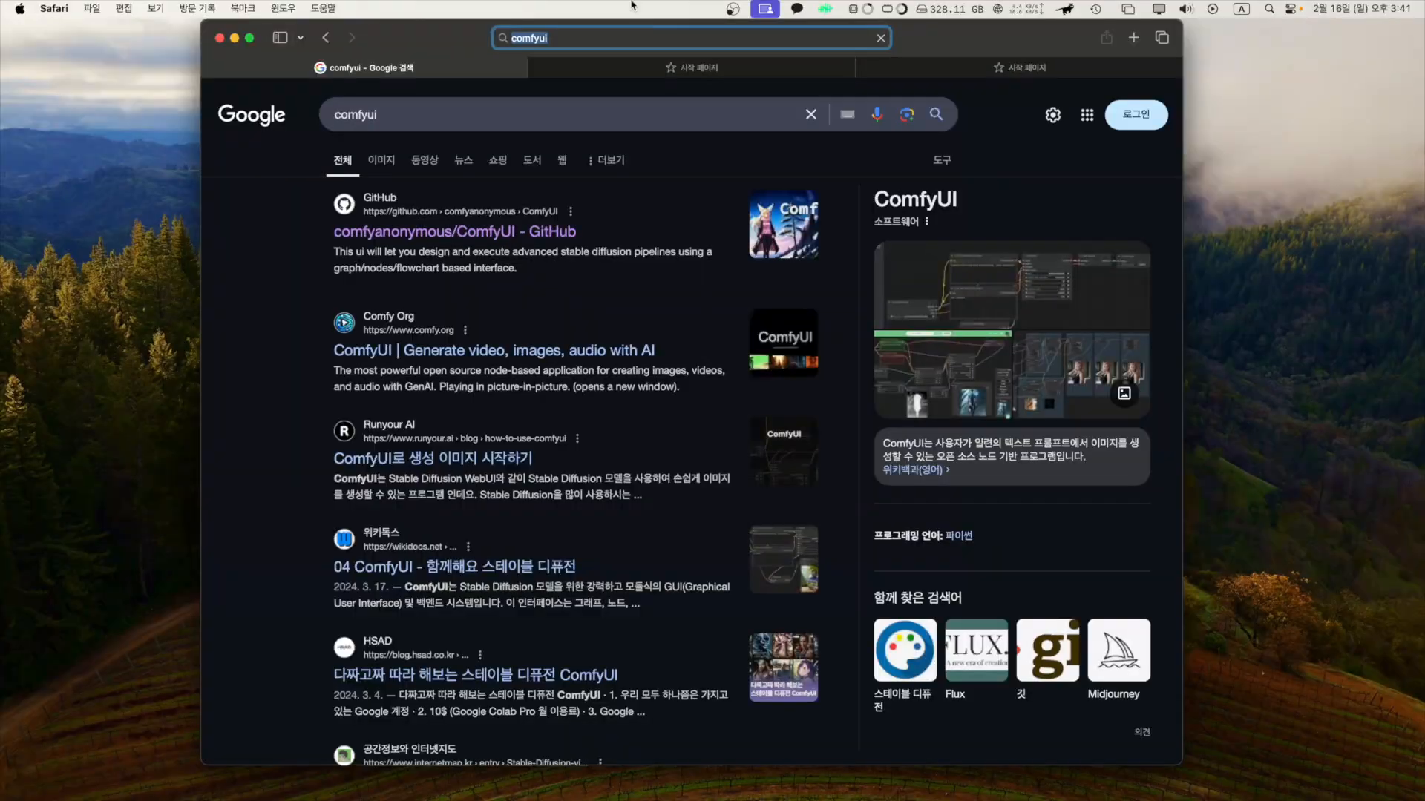
- Open the official ComfyUI GitHub repository in a full-screen window and go to the README's Installing section
left_click(484, 236)
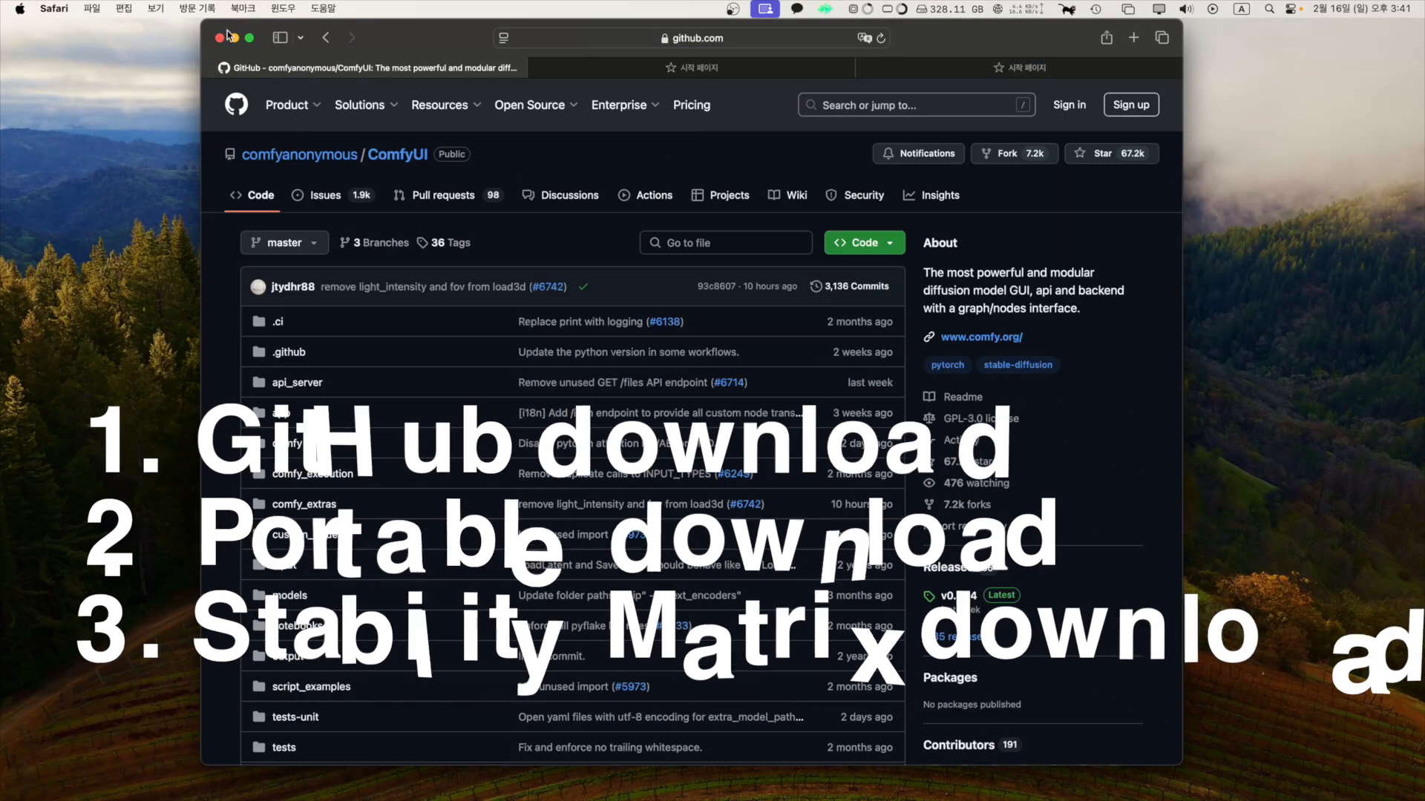
left_click(250, 38)
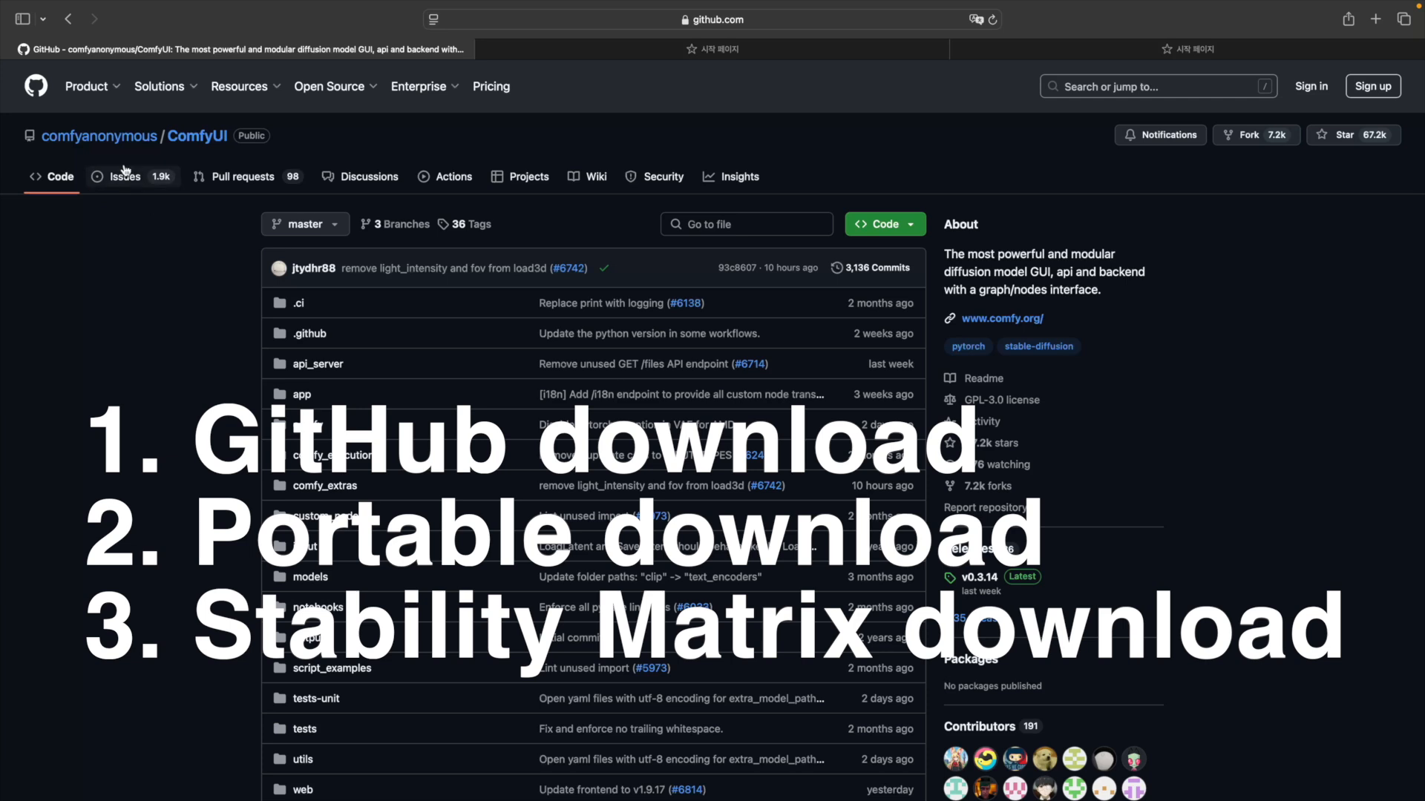
scroll(242, 374, "down", 15)
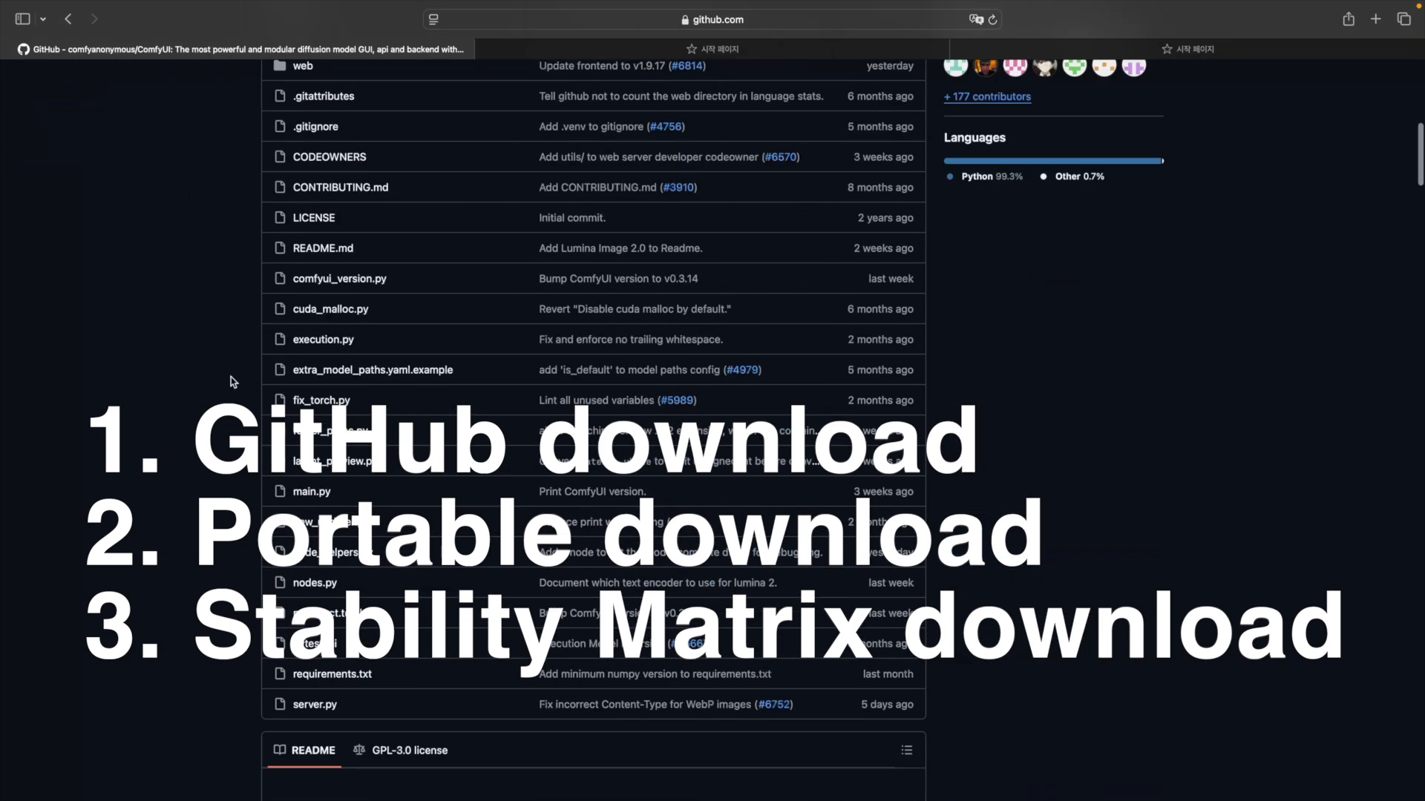
scroll(203, 367, "down", 1)
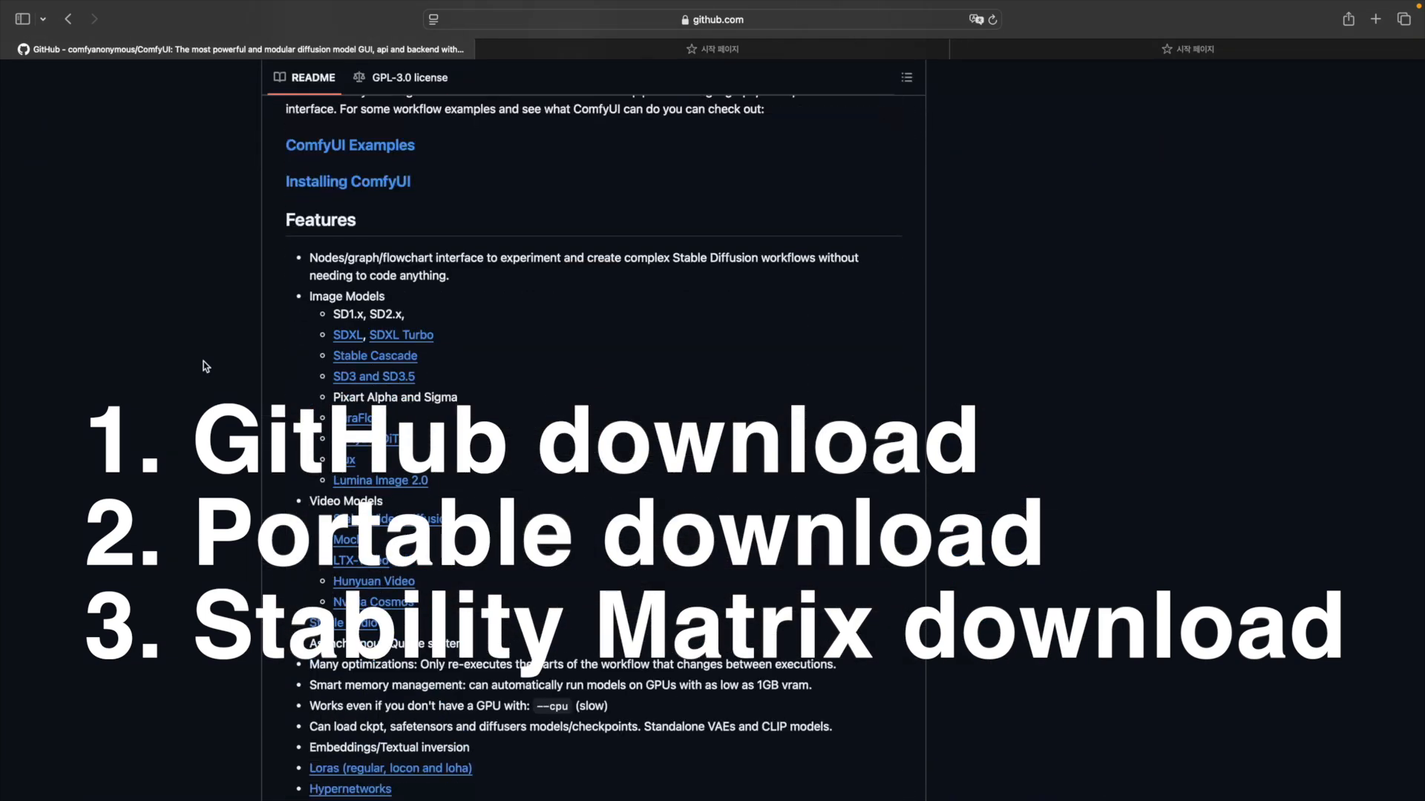
scroll(206, 366, "up", 3)
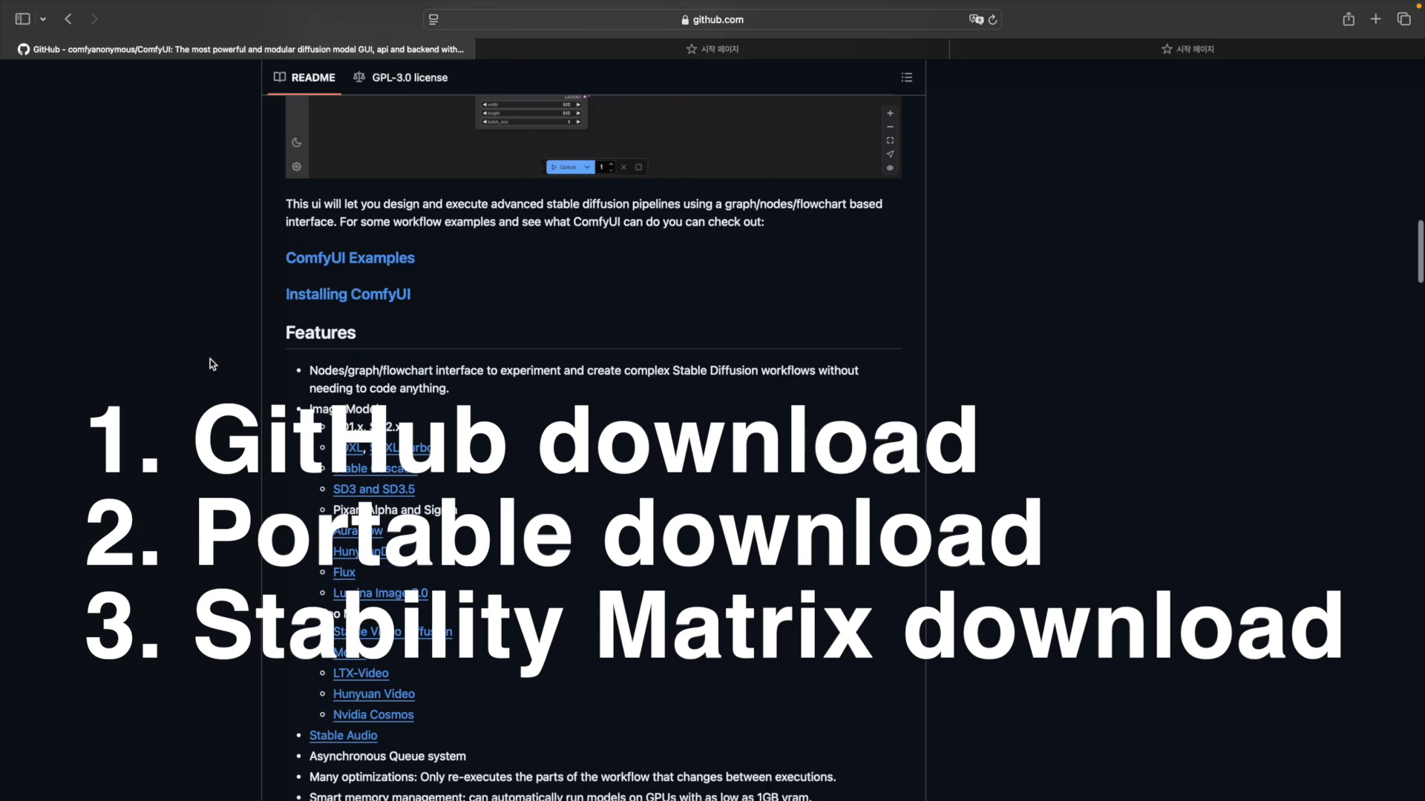
left_click(368, 293)
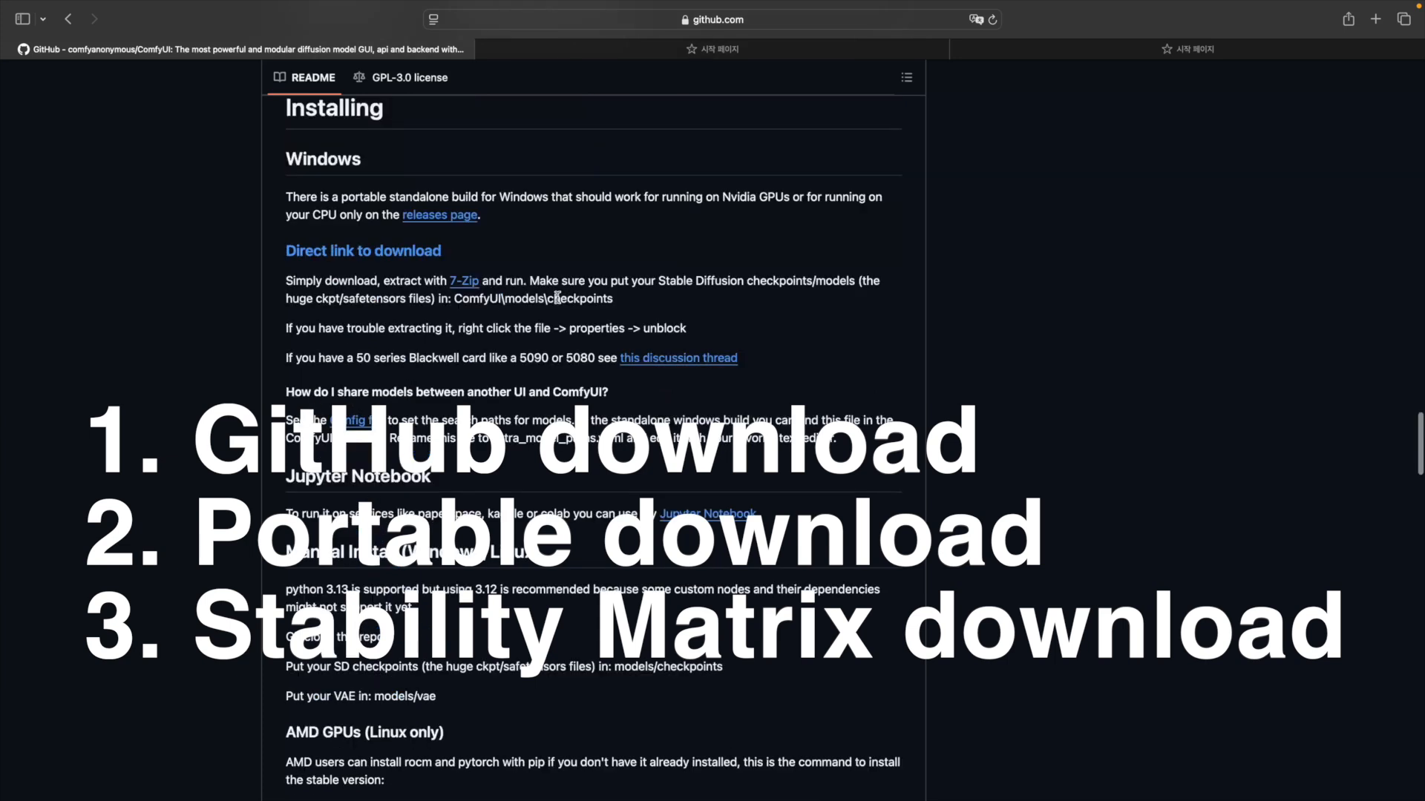
- Examine the README's Windows and manual installation instructions and the file list of the ComfyUI repository
scroll(557, 297, "down", 3)
scroll(819, 245, "up", 5)
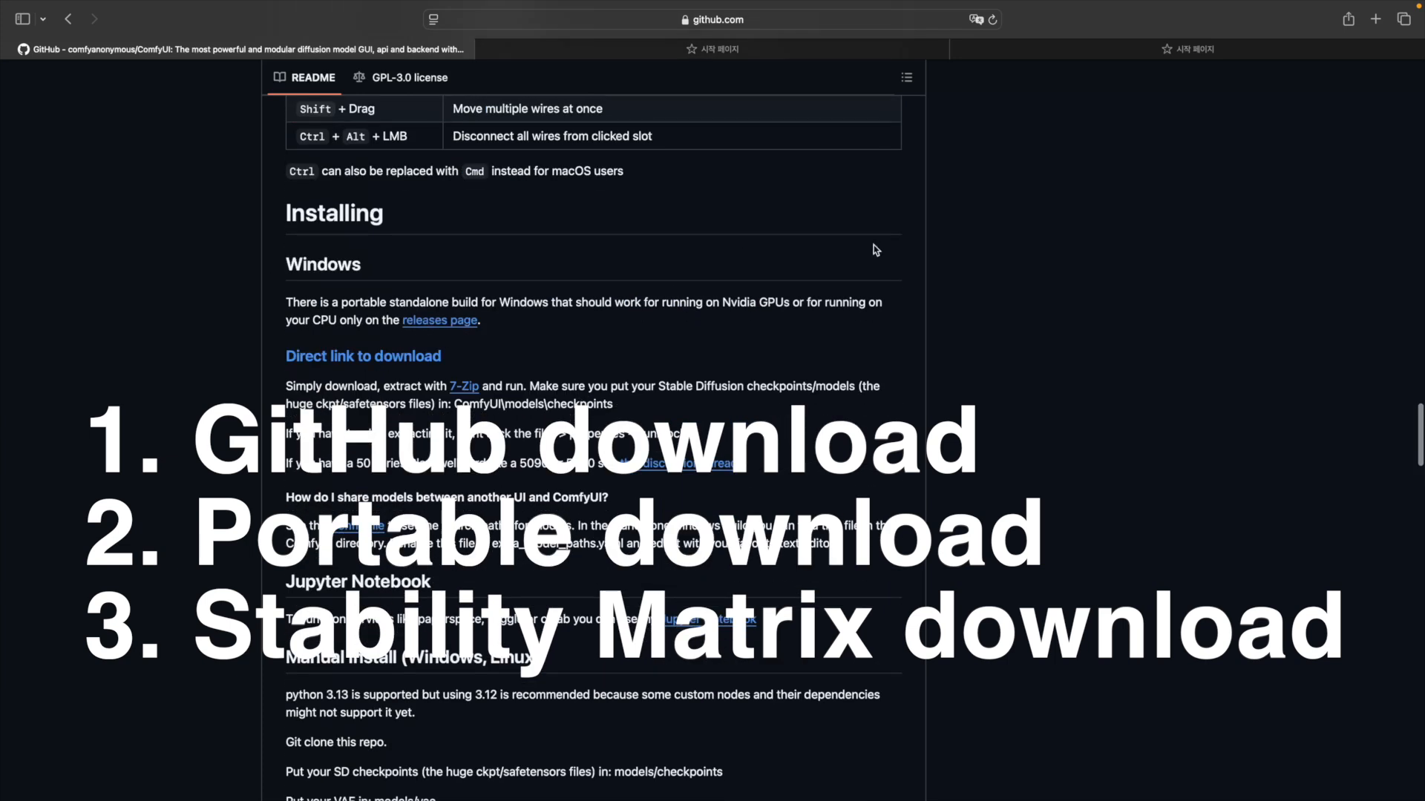
scroll(874, 244, "down", 1)
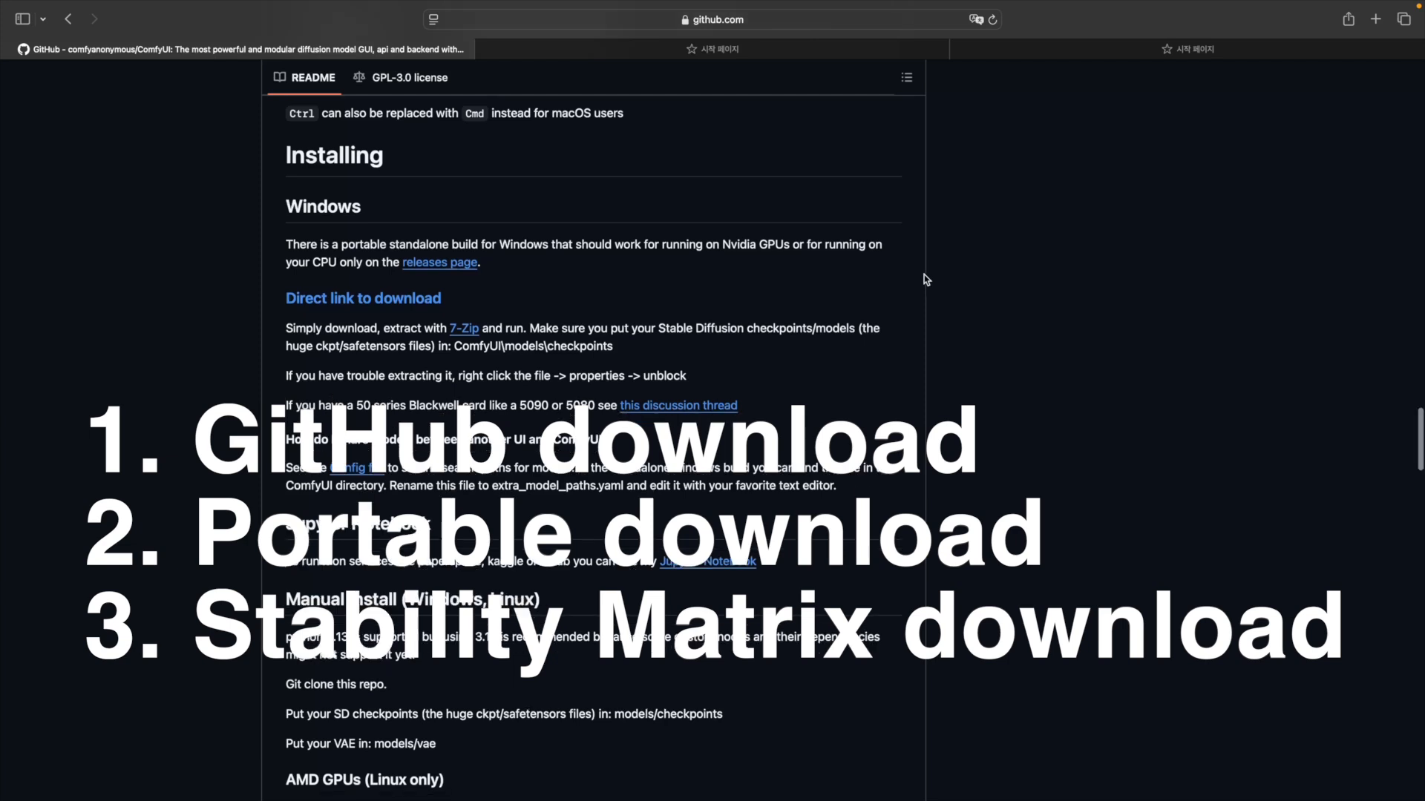
scroll(924, 275, "up", 10)
scroll(1044, 282, "up", 20)
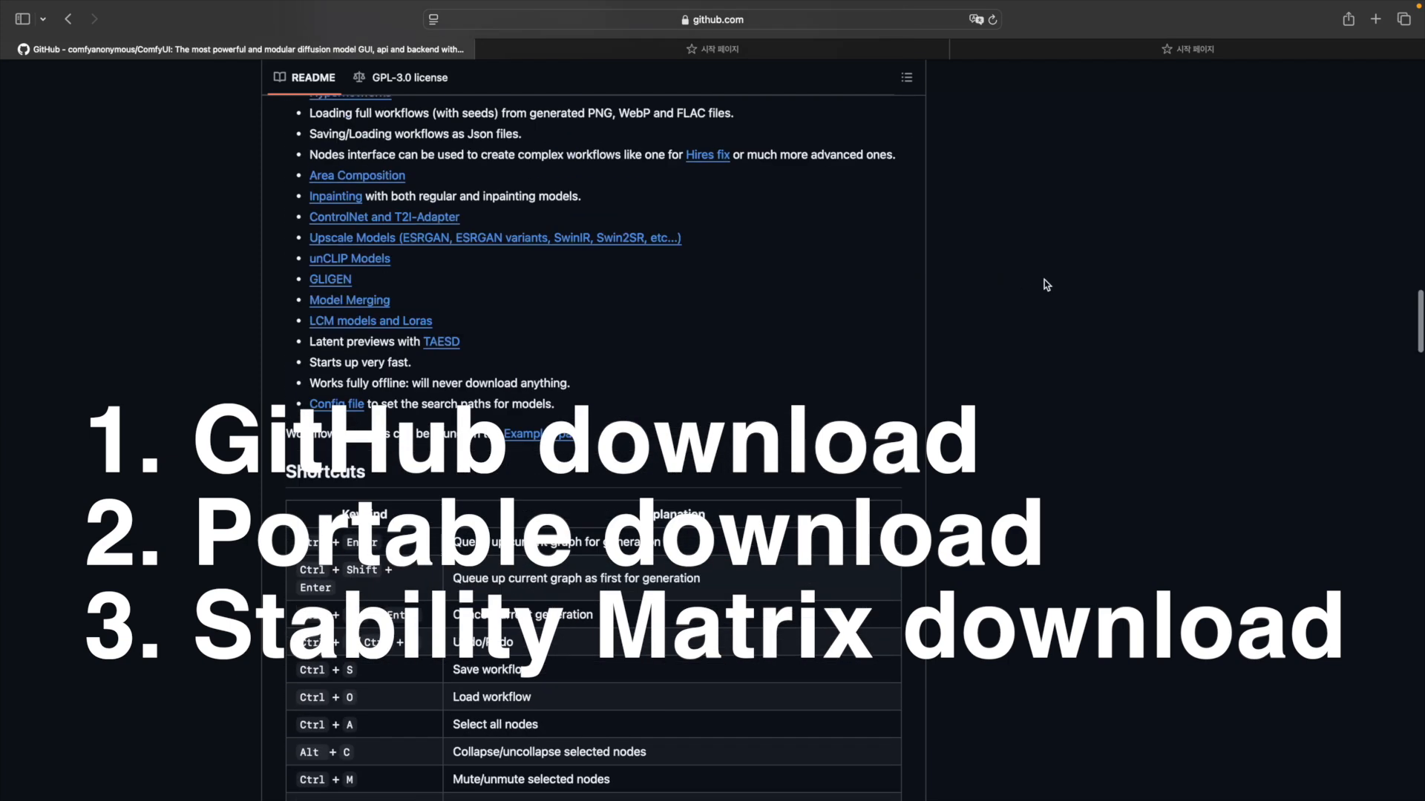
scroll(1044, 278, "up", 20)
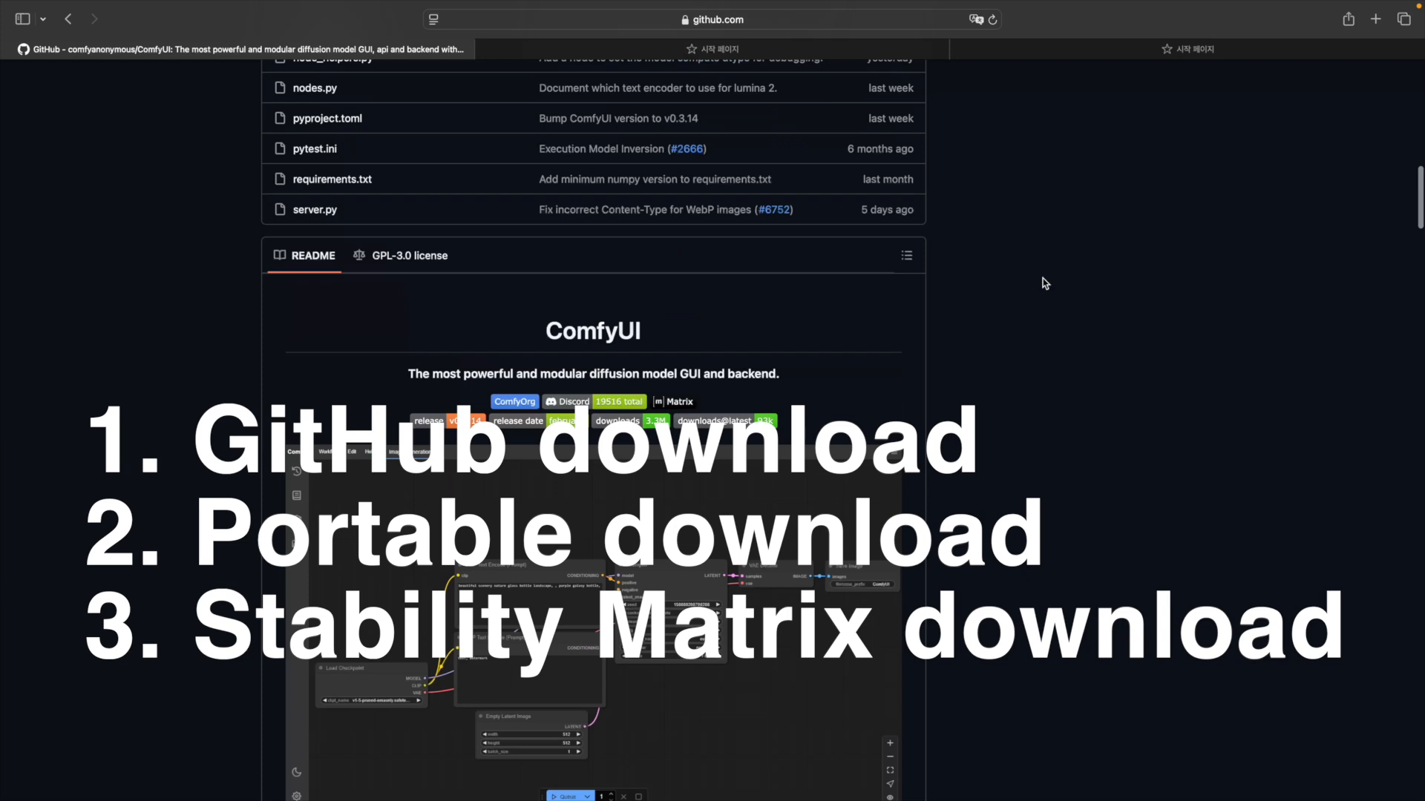
scroll(1229, 276, "up", 2)
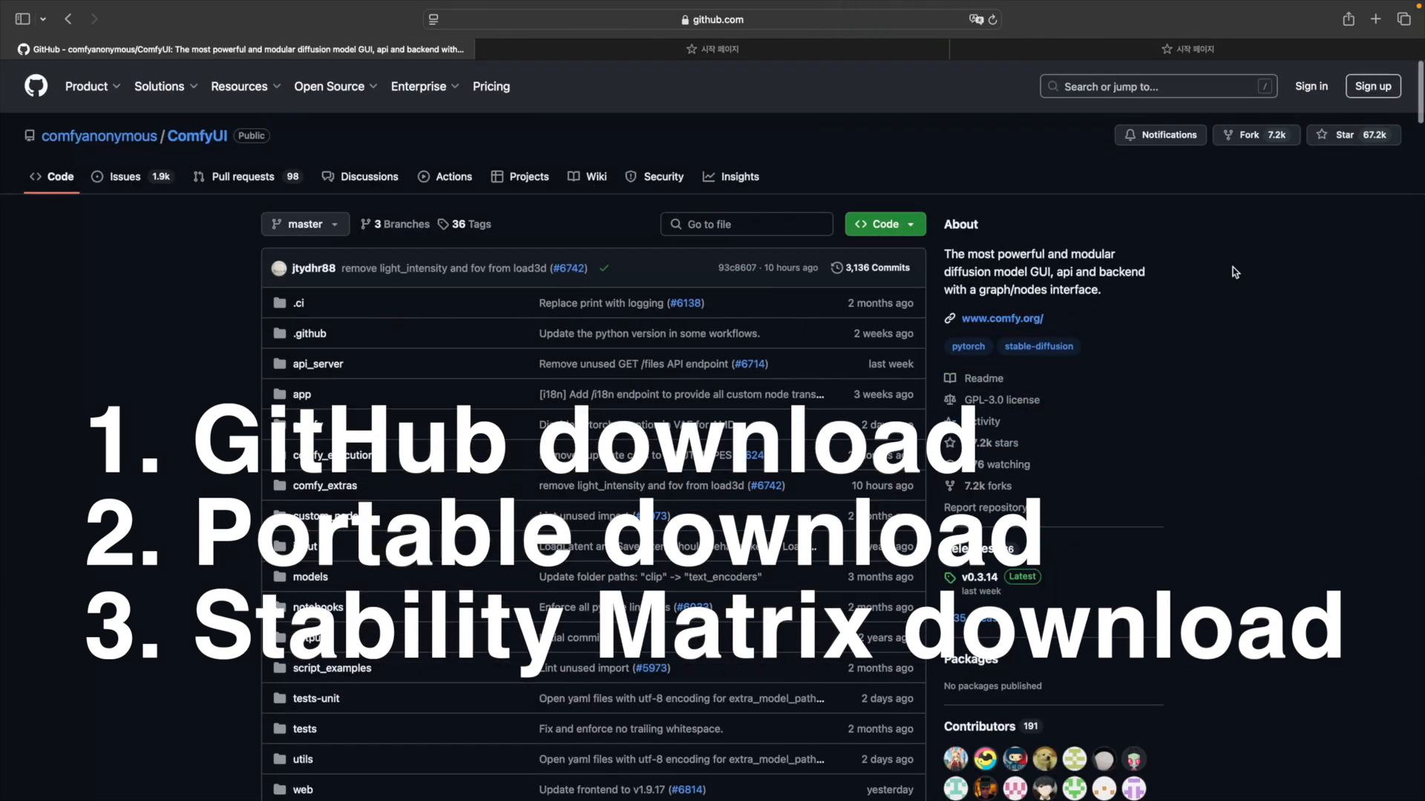
scroll(203, 371, "down", 20)
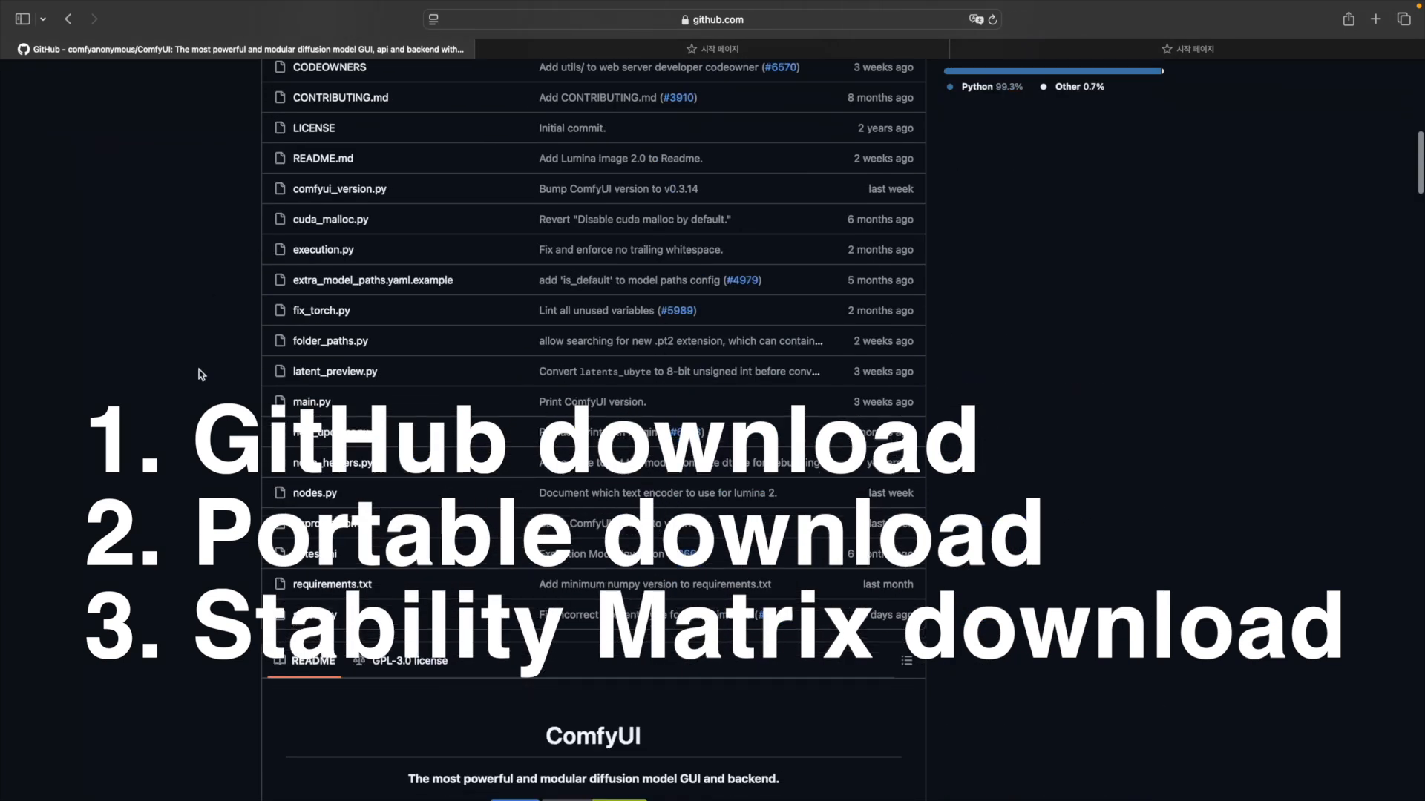
- Search for "comfyui portable" in the second browser tab and open the ComfyUI-Windows-Portable GitHub repository
left_click(671, 49)
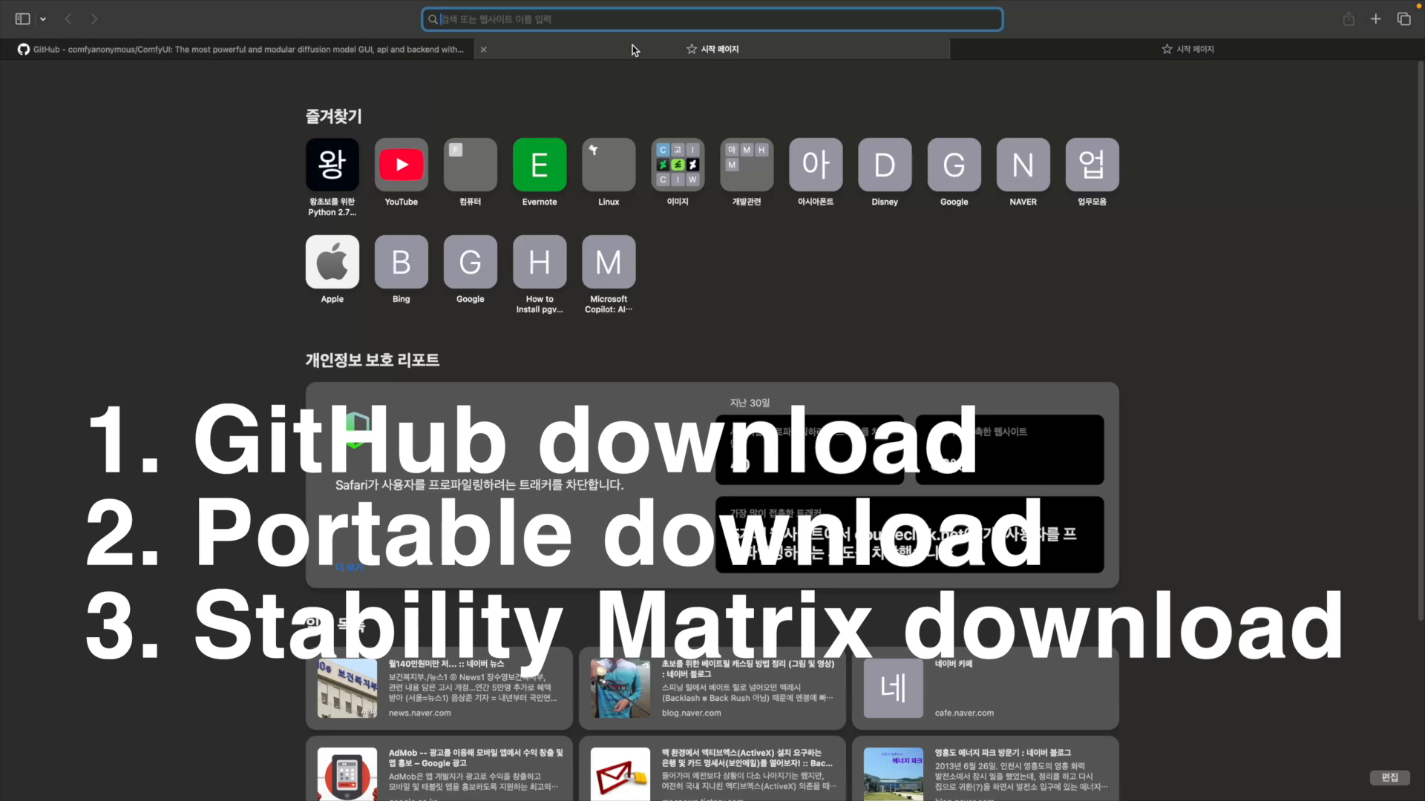
type("comfyui portab")
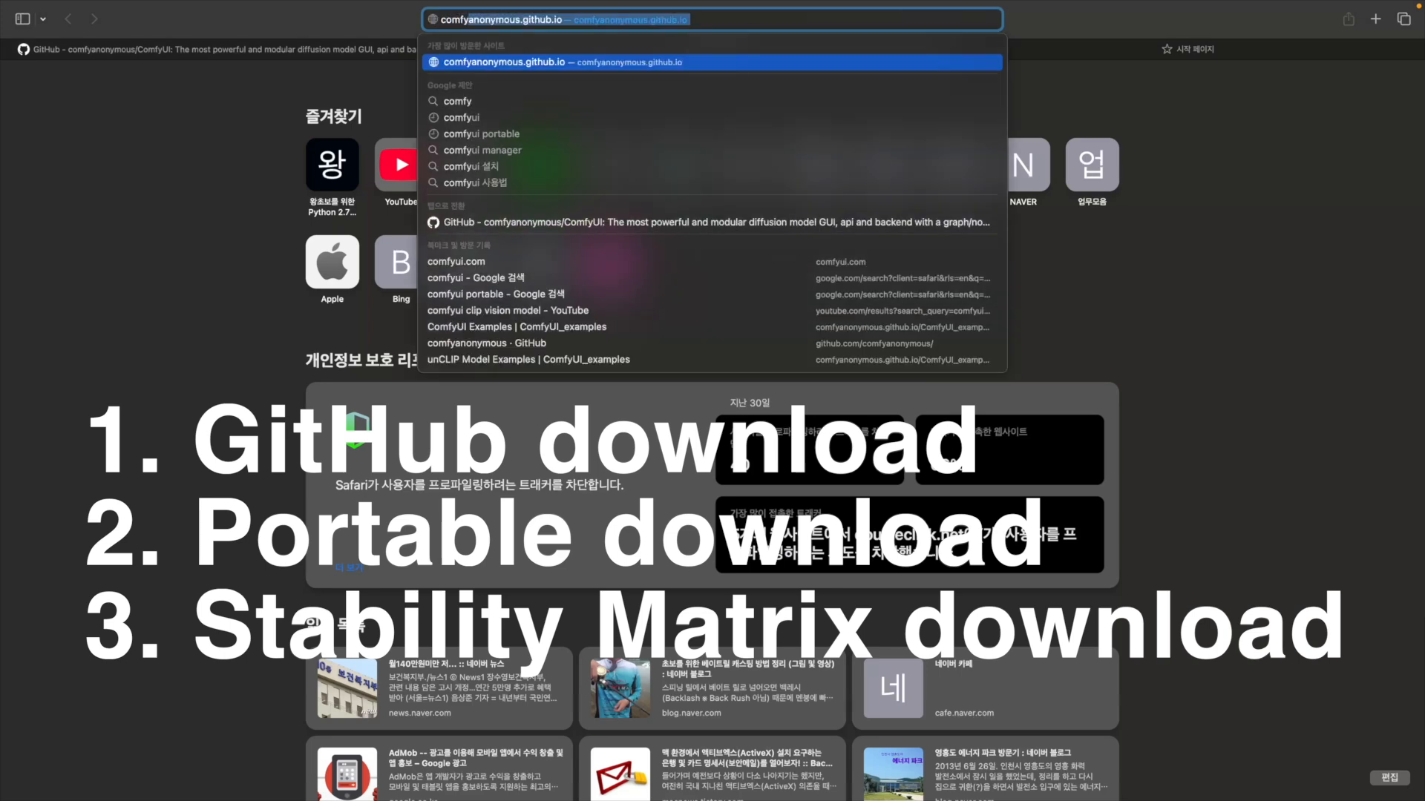
type("le")
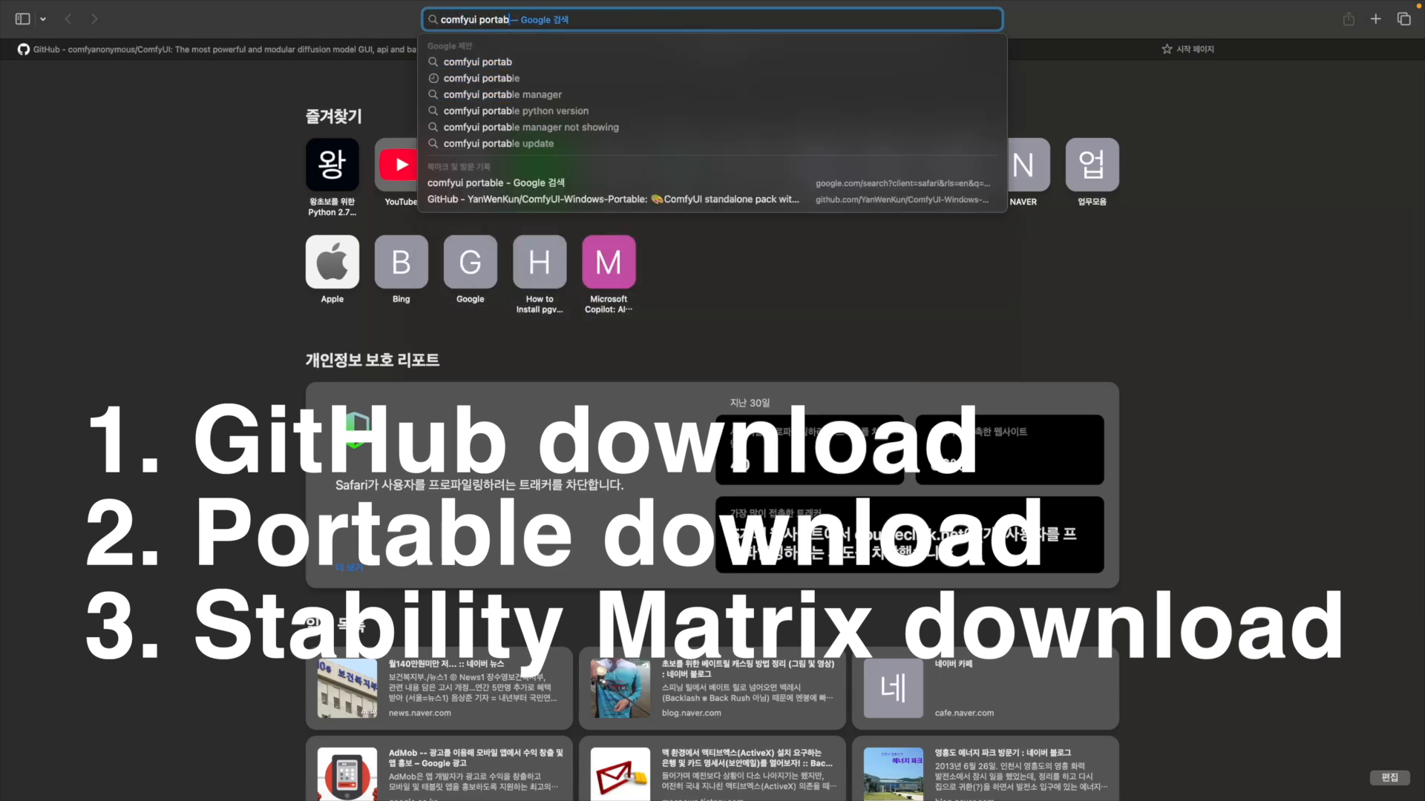
key("Return")
left_click(361, 217)
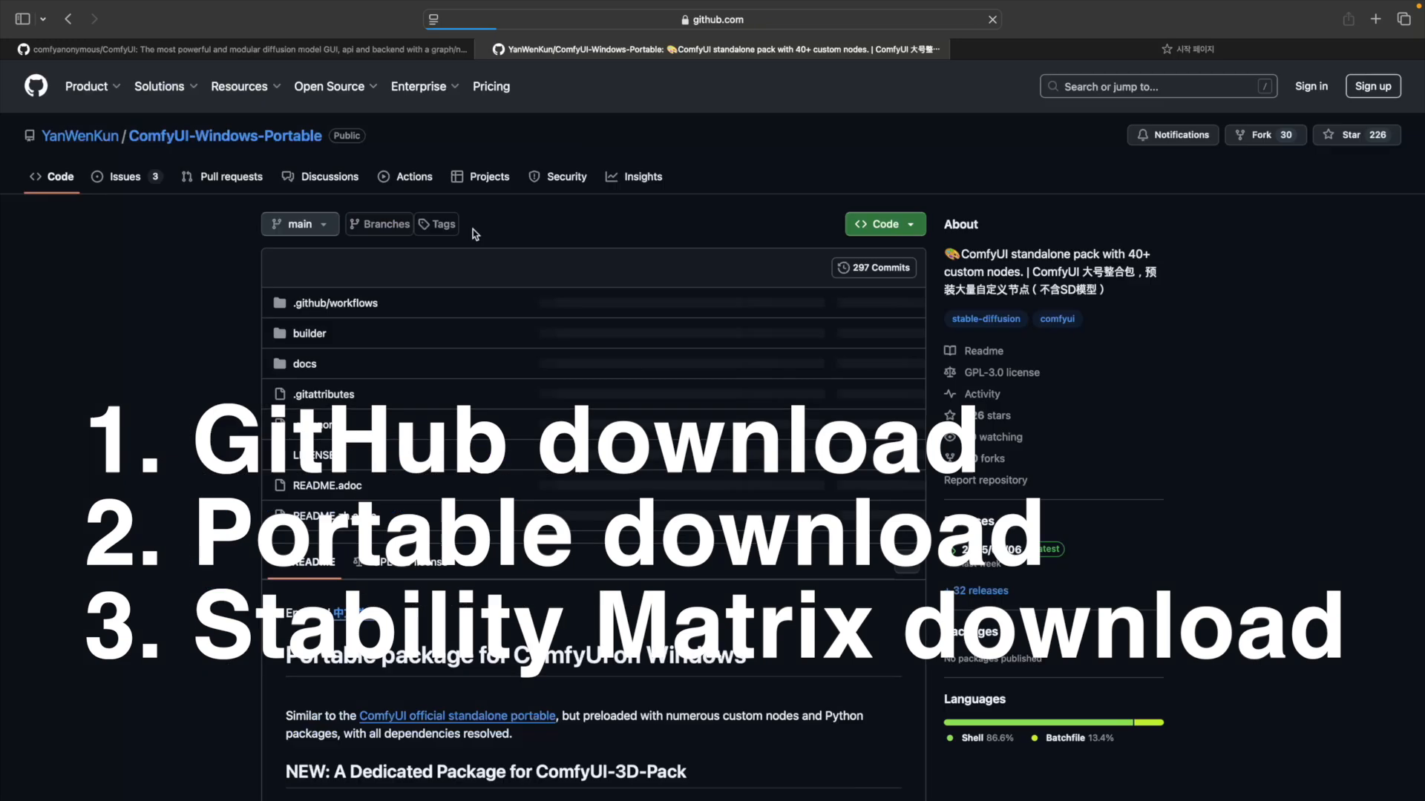
- View the clone and ZIP download options for the ComfyUI-Windows-Portable repository's code
scroll(151, 389, "down", 5)
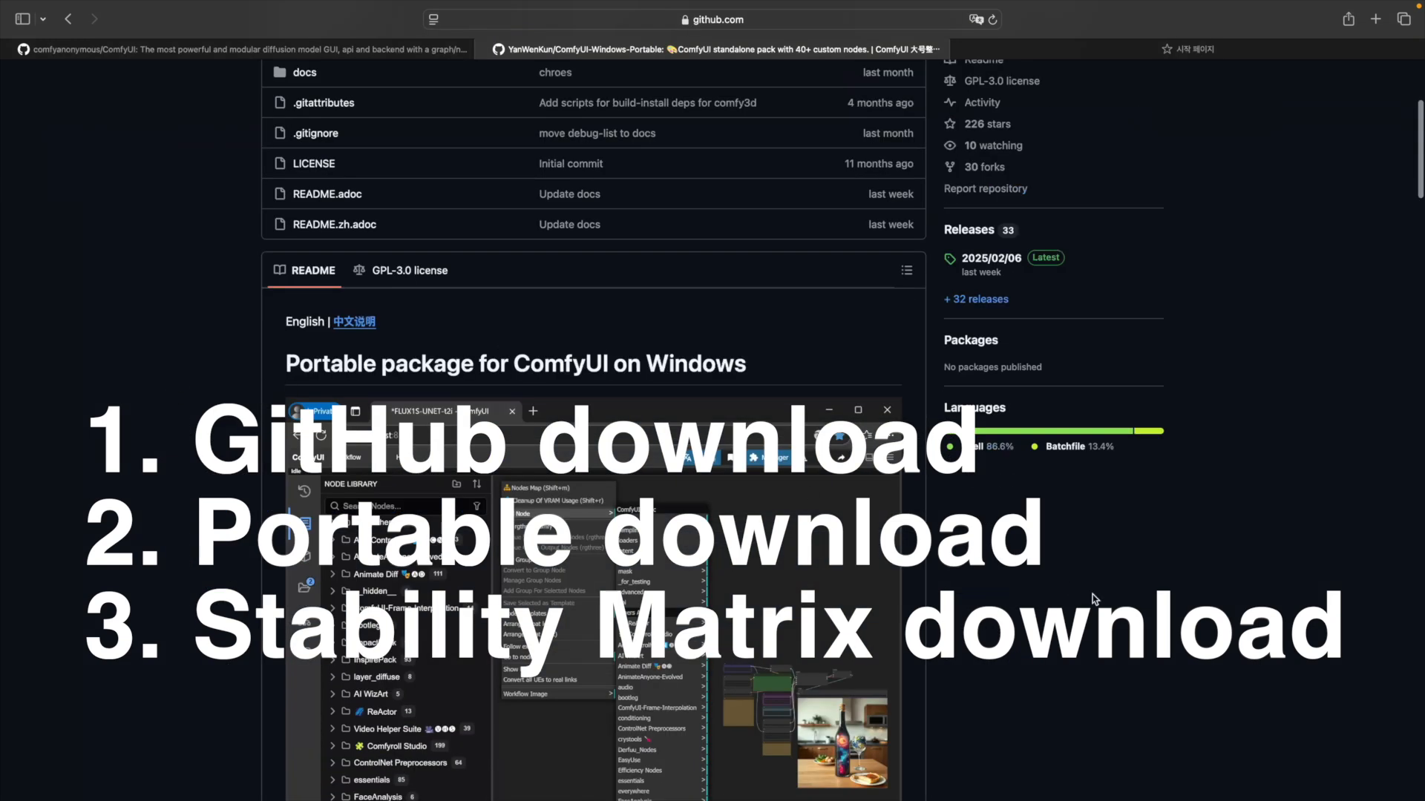
scroll(1094, 600, "up", 4)
left_click(883, 156)
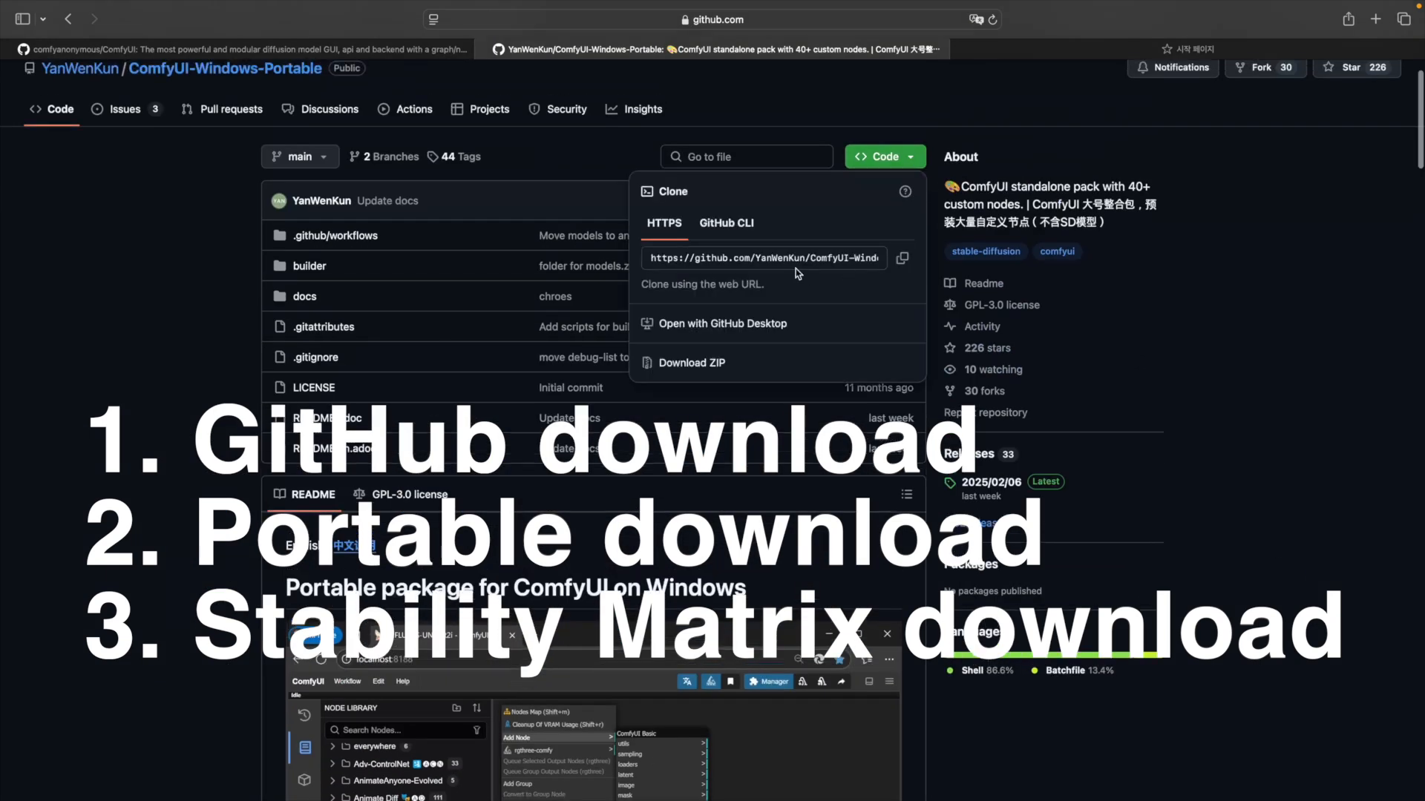
left_click(1092, 368)
- Read the portable package's How to Use instructions and Tips and Tricks in the README, including its direct download links
scroll(1187, 445, "down", 12)
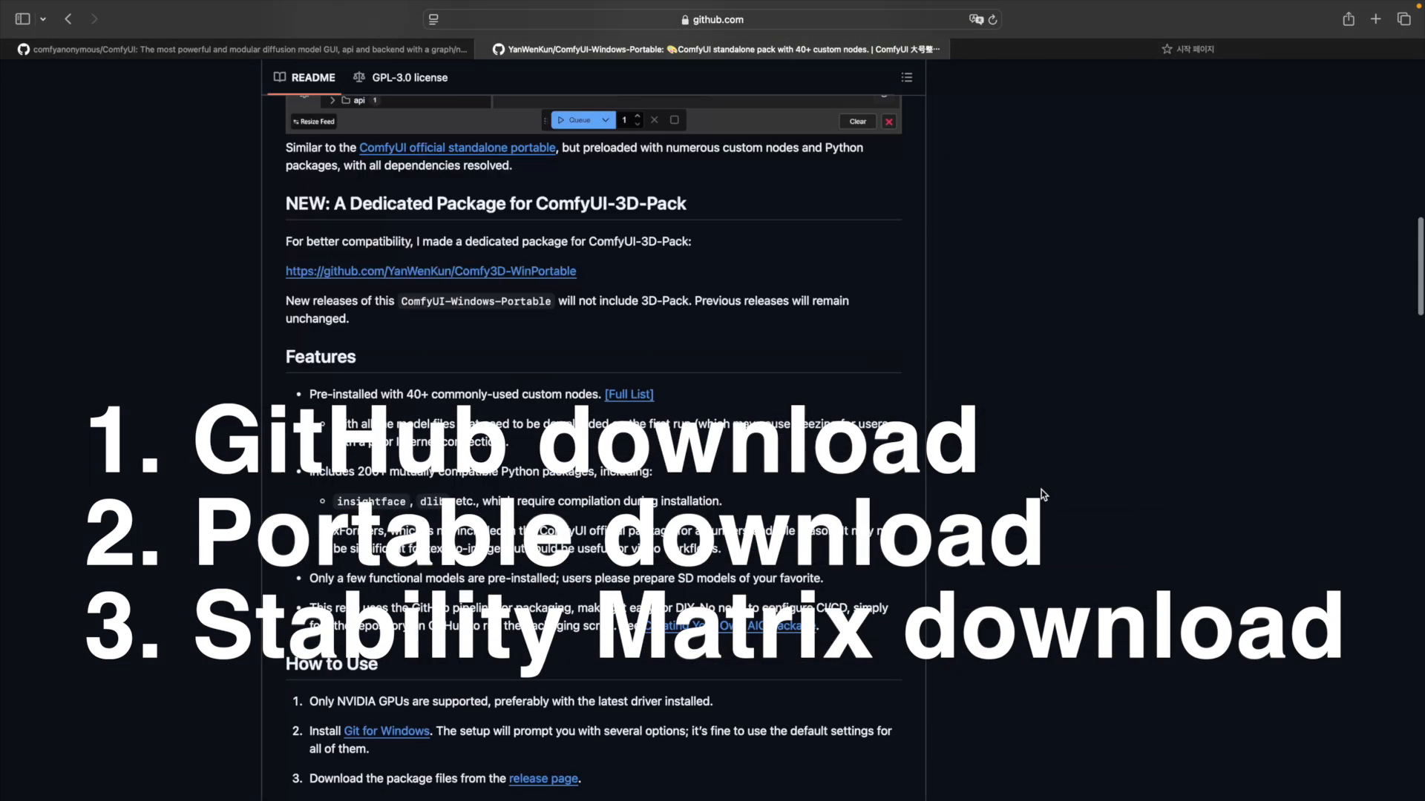
left_click(448, 256)
key("super+bracketleft")
scroll(350, 306, "down", 5)
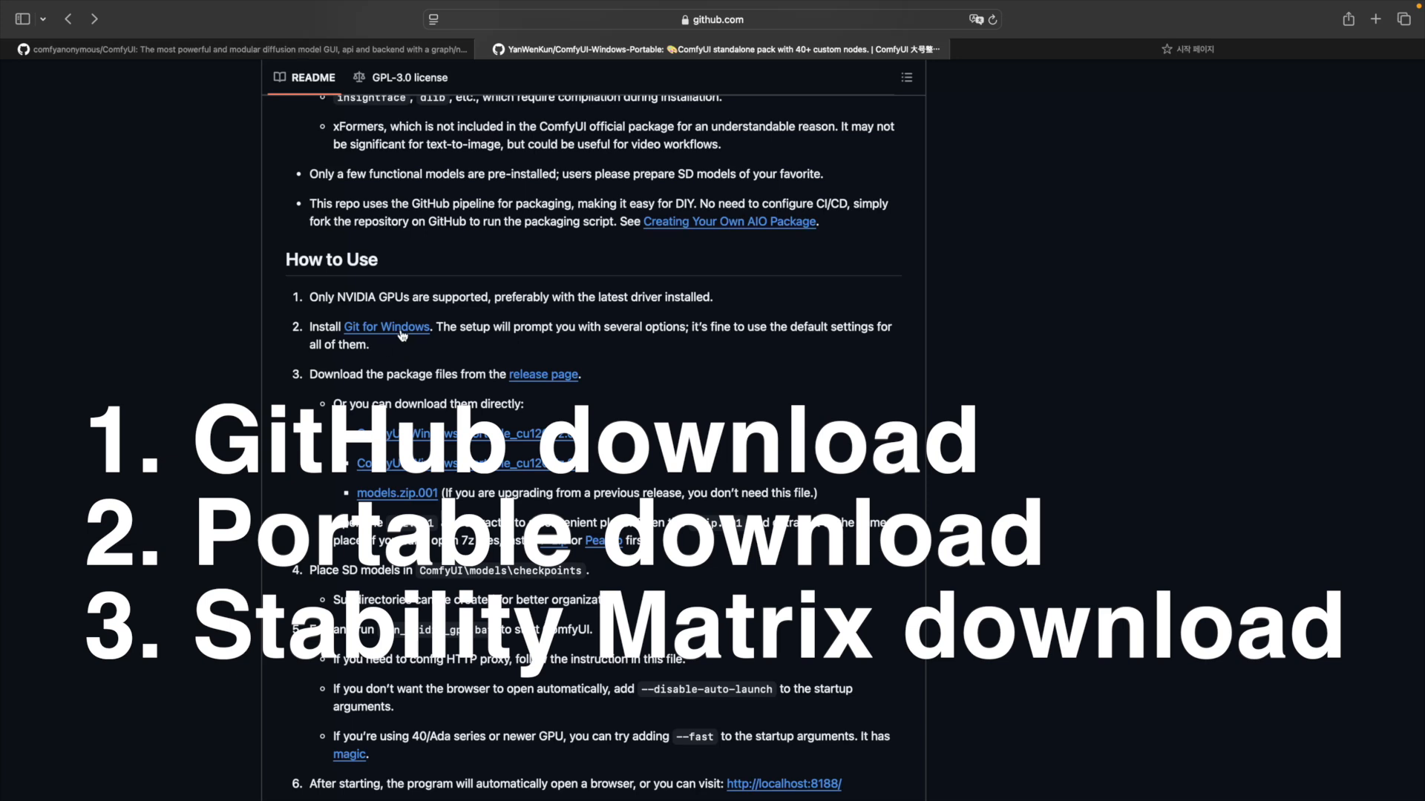
scroll(521, 449, "down", 1)
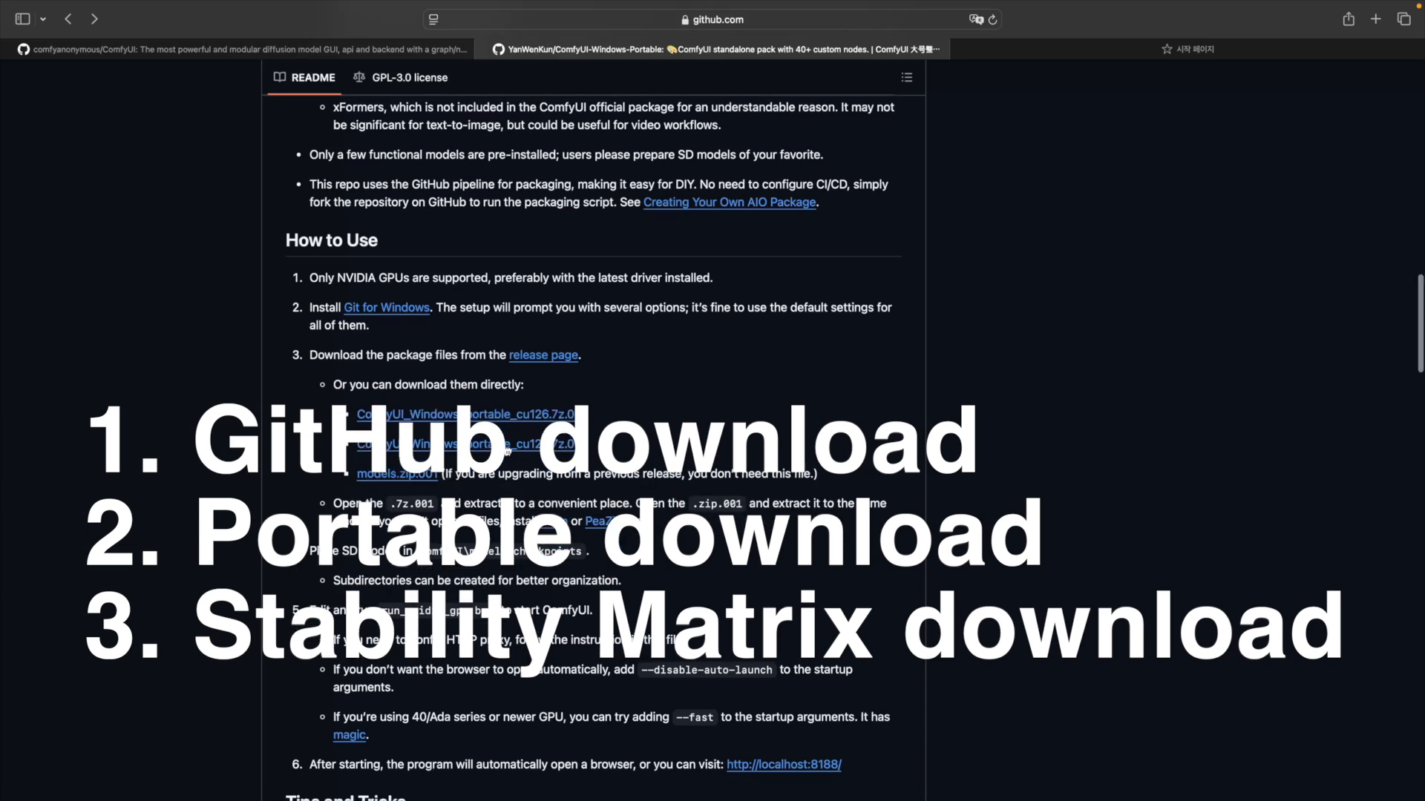
scroll(426, 496, "down", 5)
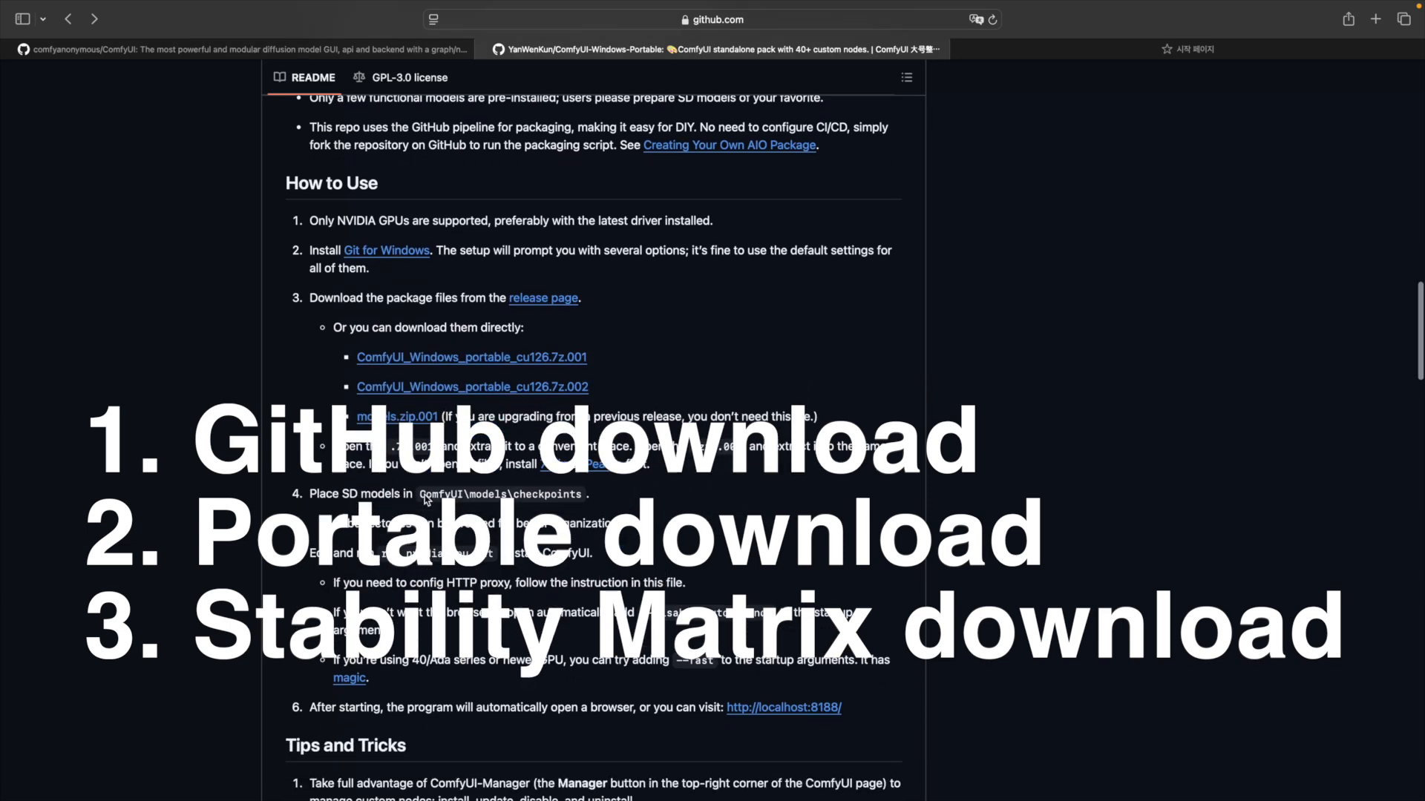
scroll(421, 496, "down", 20)
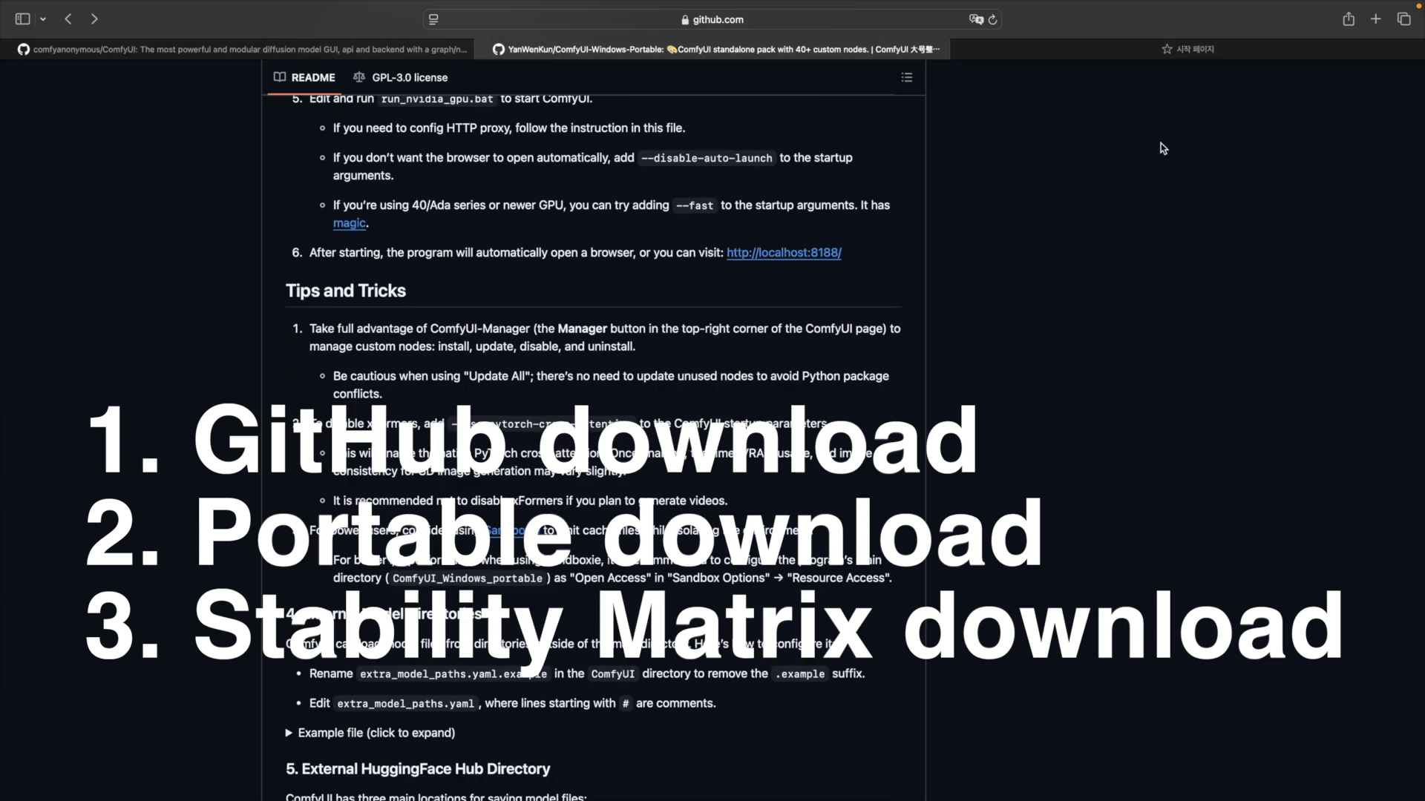
- Search the web for "stablility matrix" in the third browser tab and open the Lykos AI website
left_click(1188, 50)
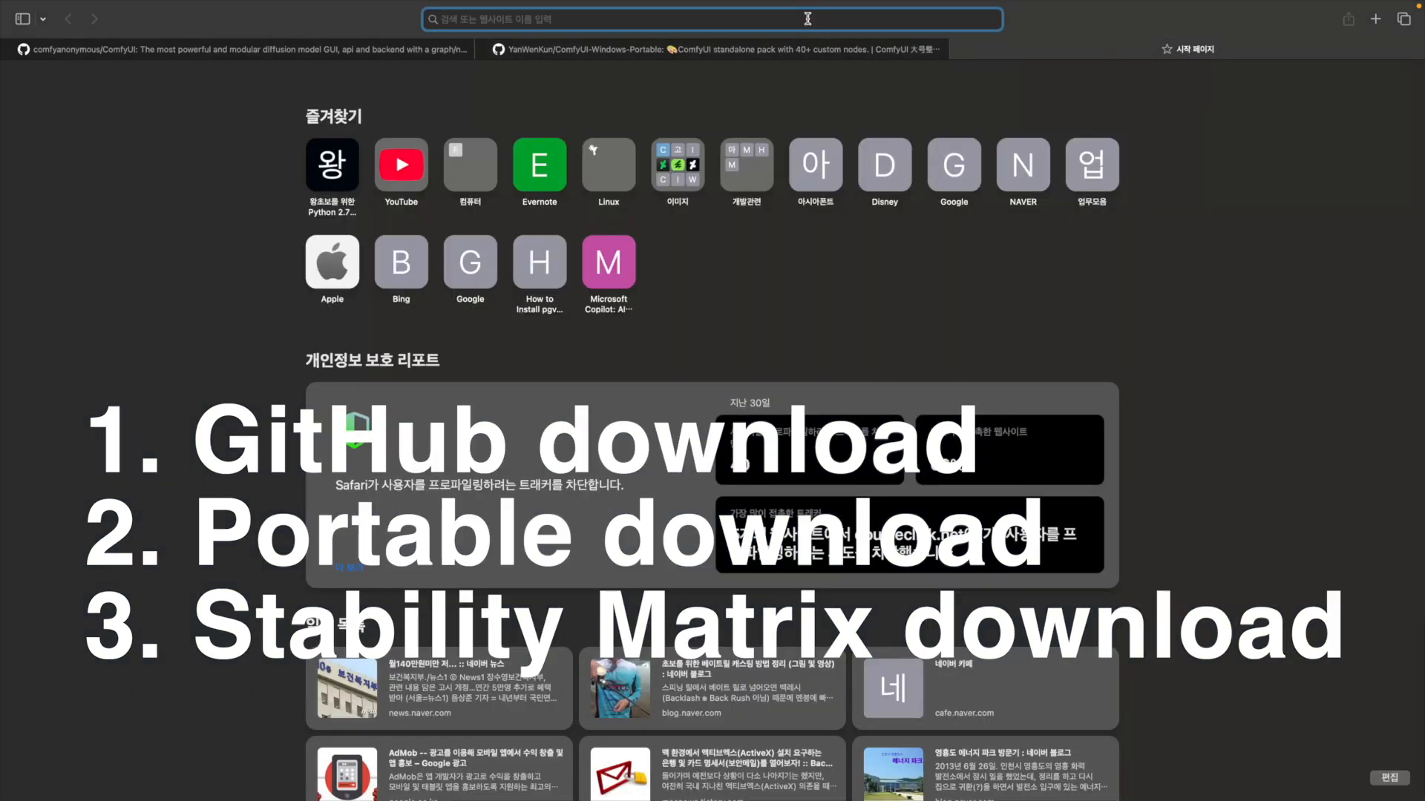
type("stablility matrix")
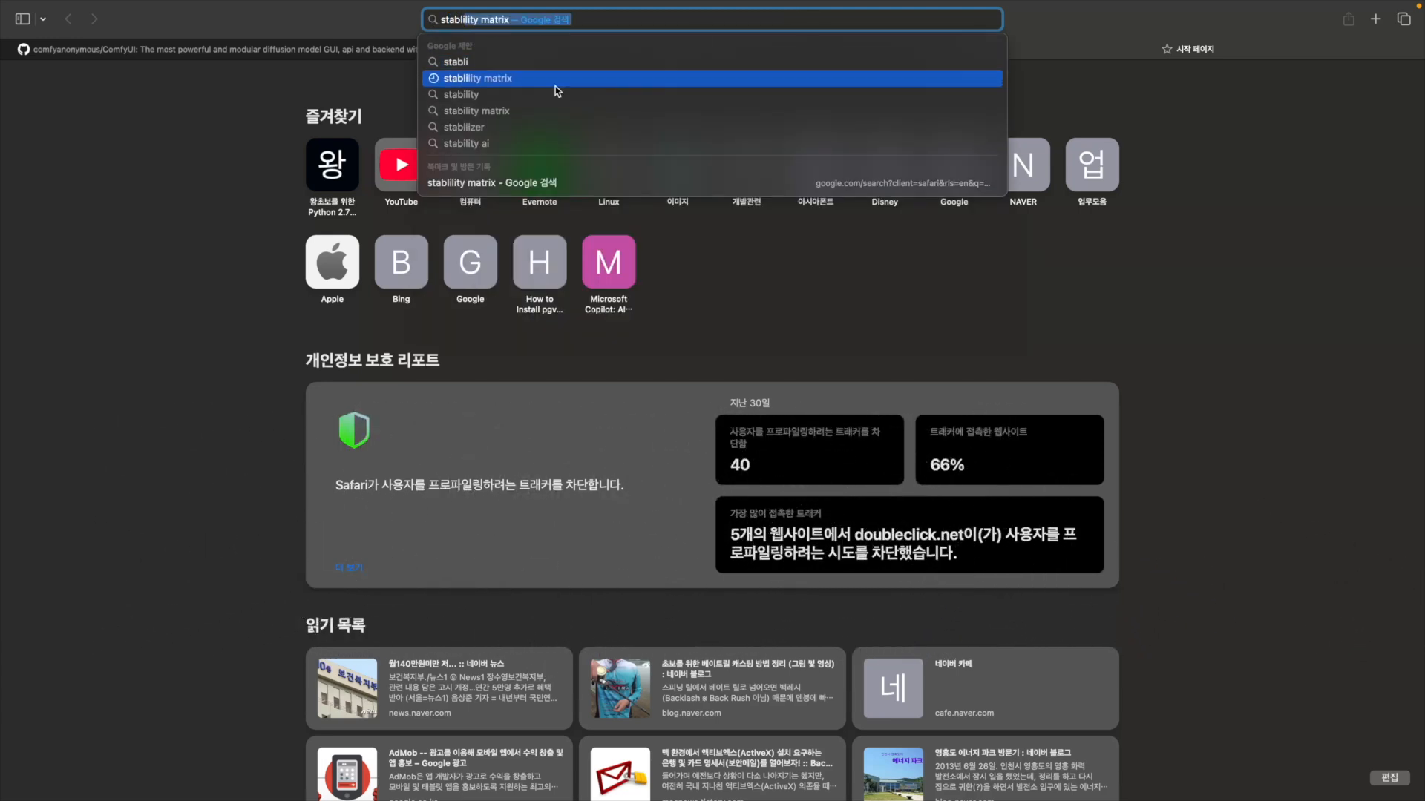
left_click(555, 84)
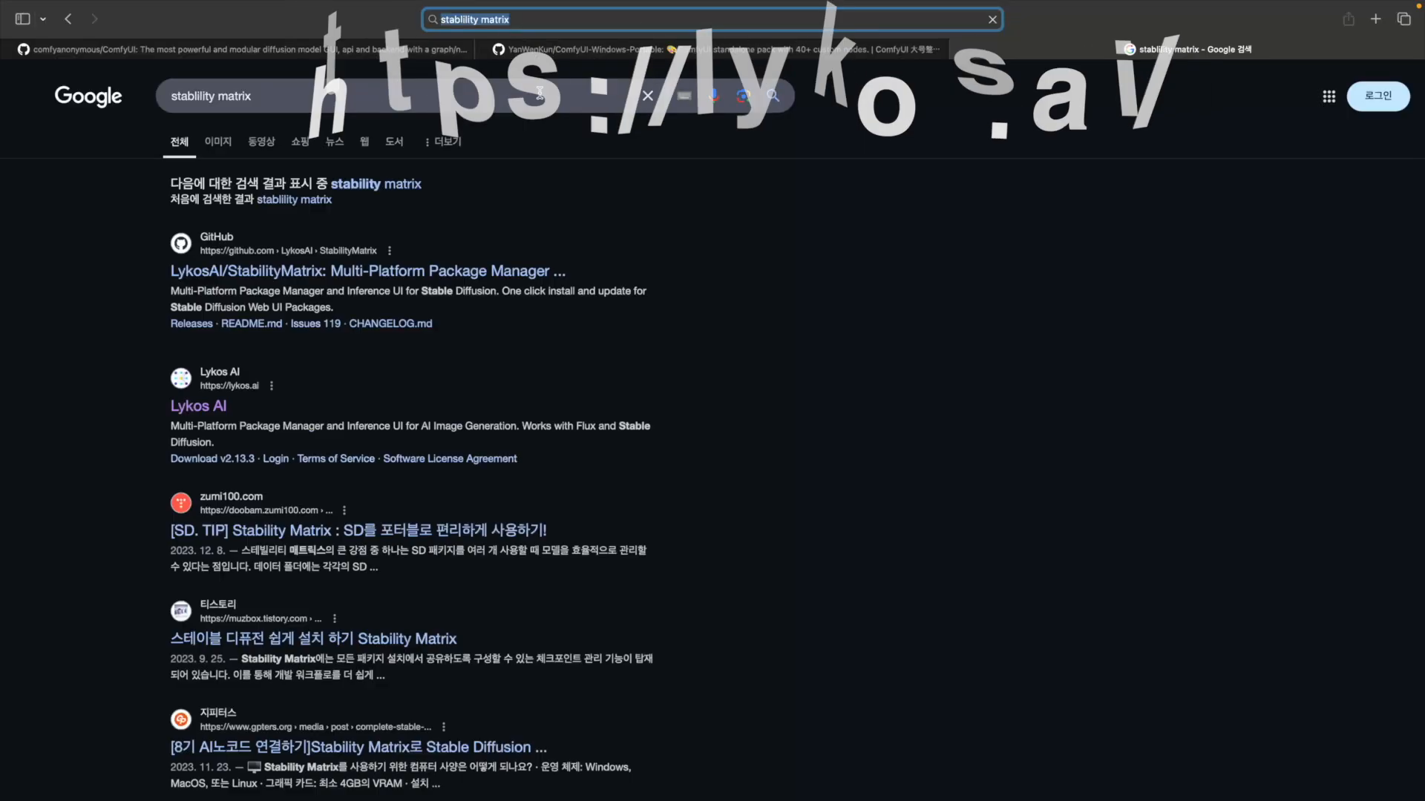
left_click(199, 412)
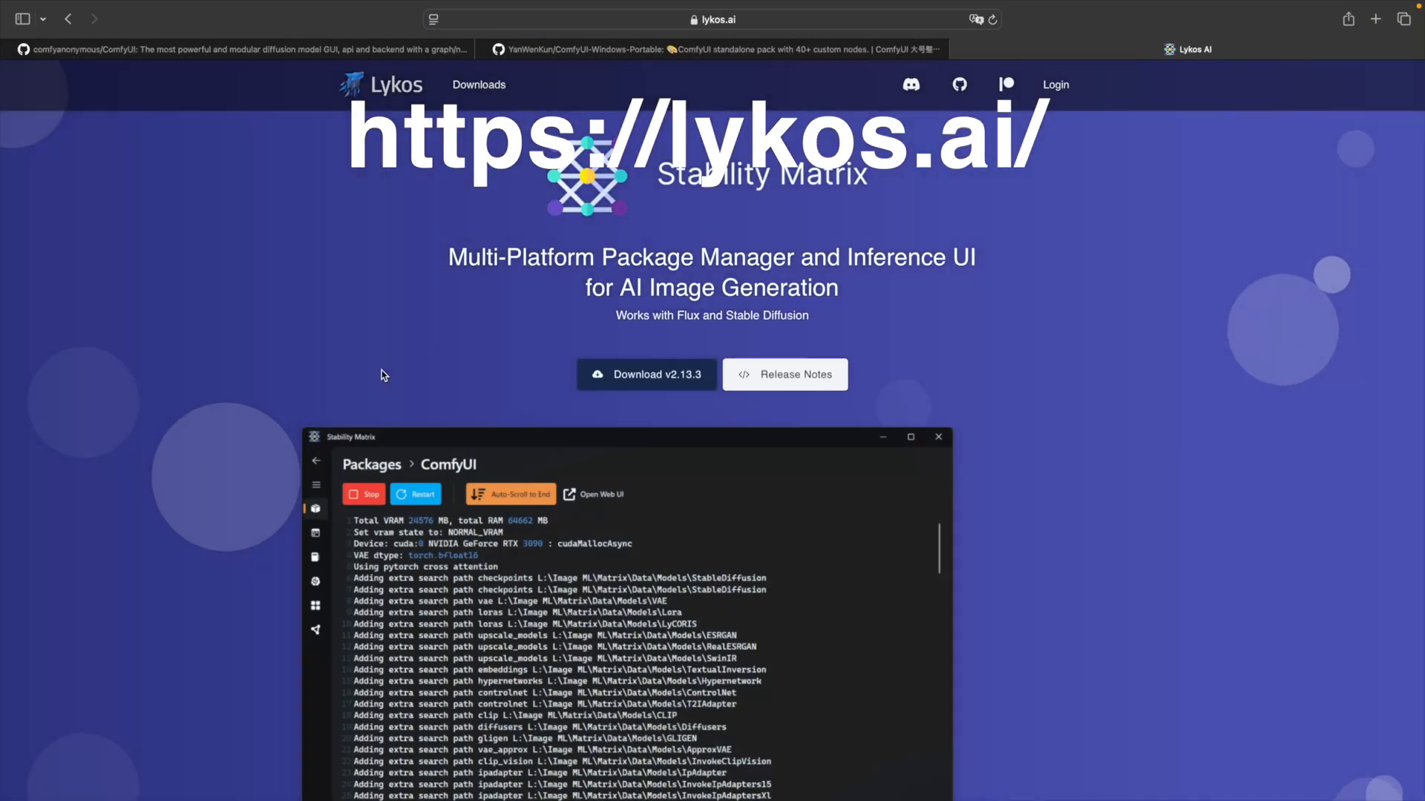
- Look through the Stability Matrix home page, including its feature cards and the Shared Models Folder section
scroll(250, 350, "down", 2)
scroll(248, 349, "down", 2)
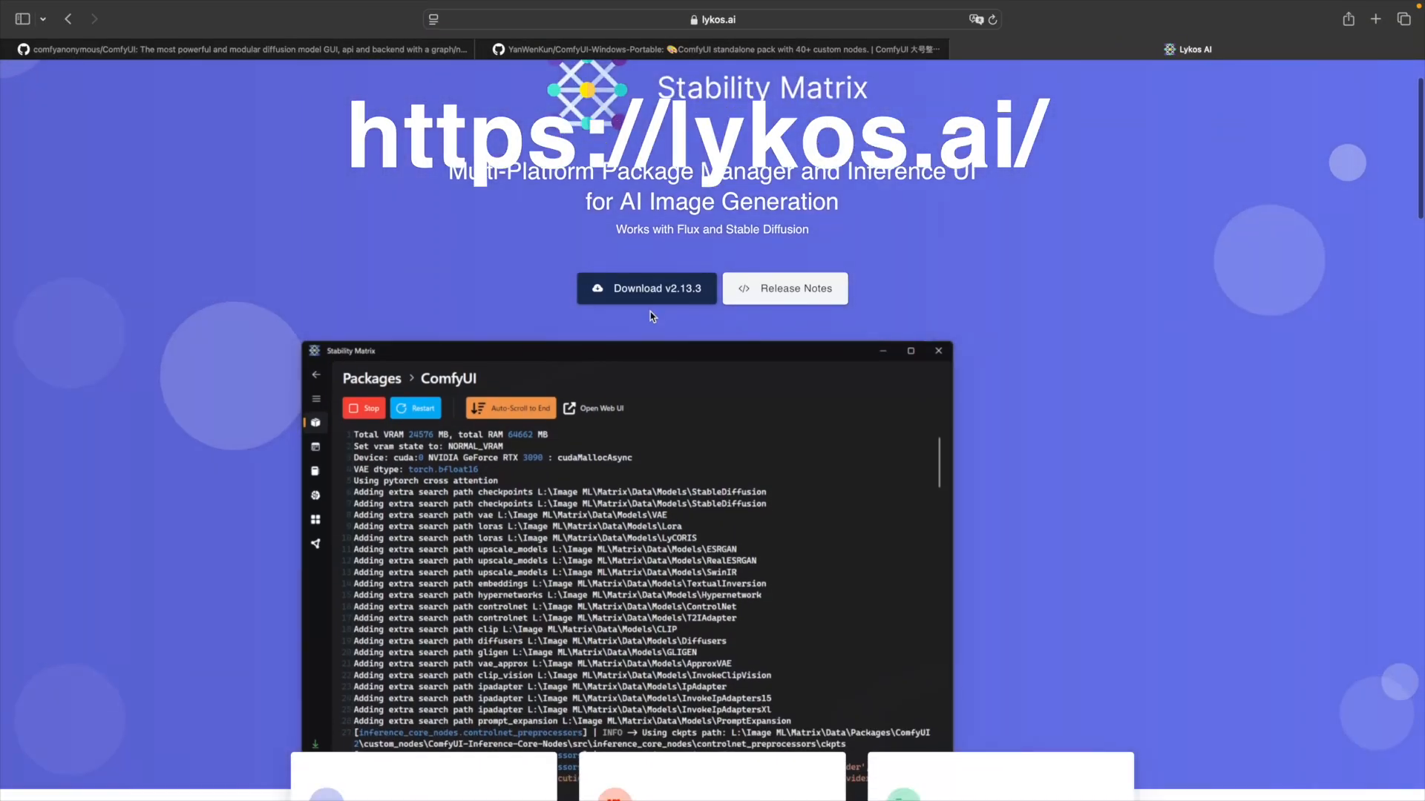
scroll(680, 310, "up", 2)
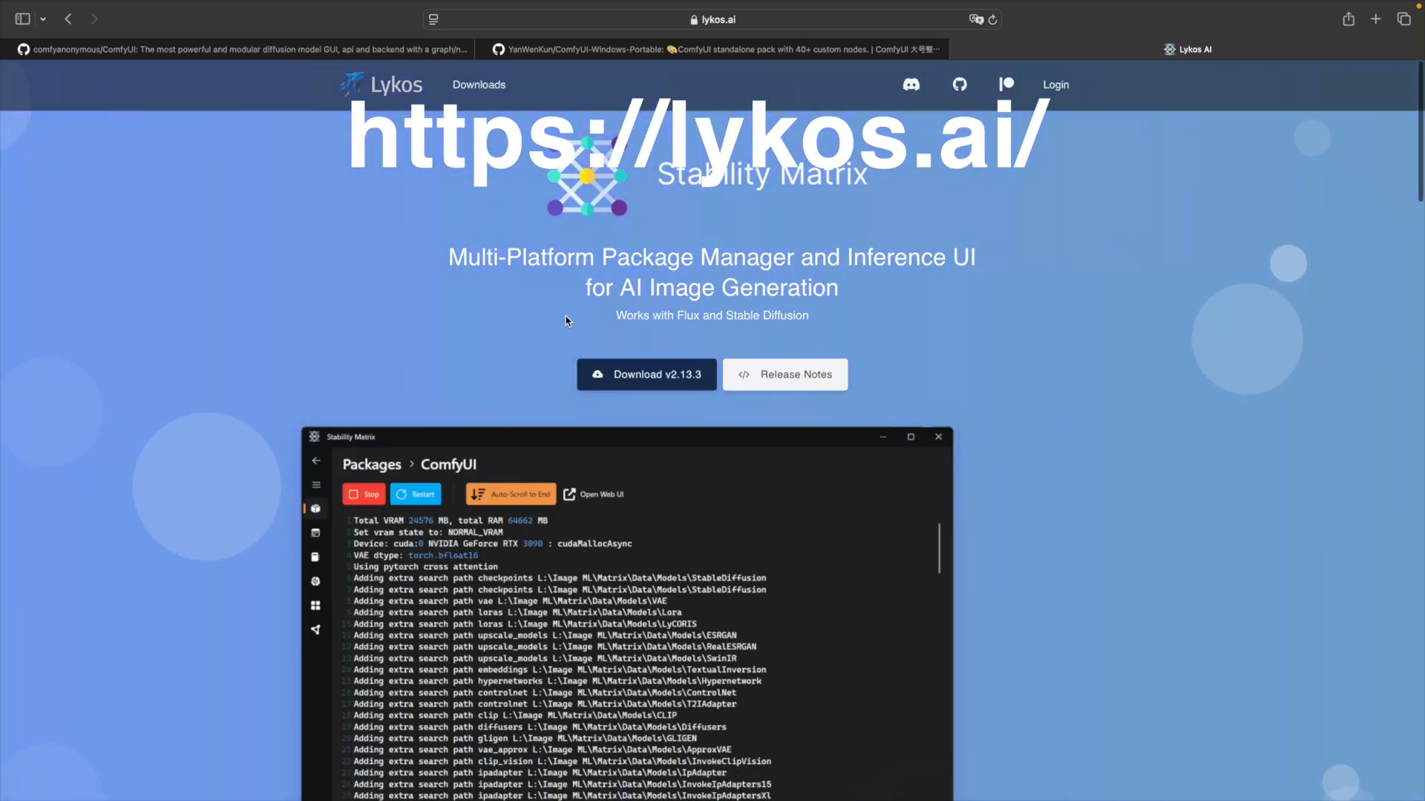
scroll(1011, 442, "down", 10)
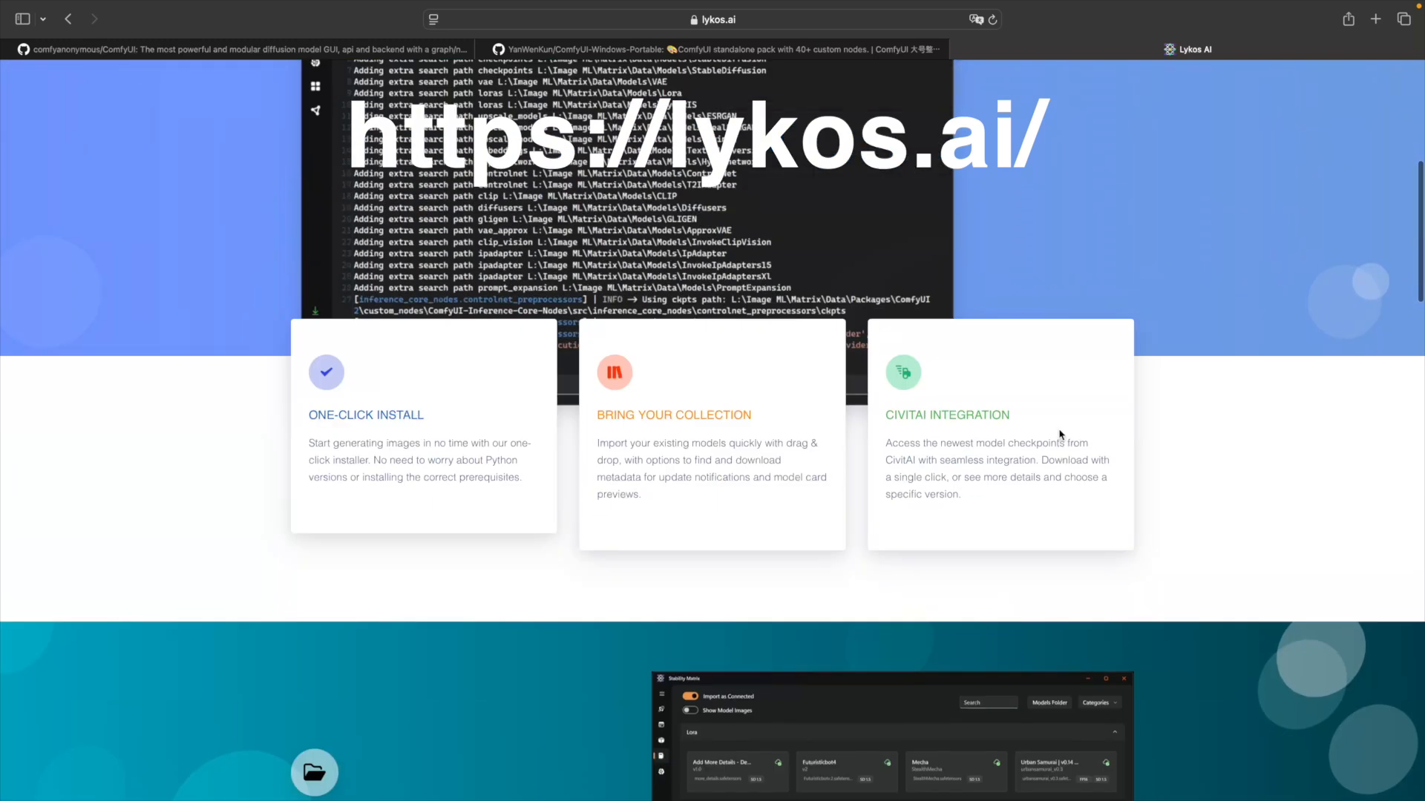
scroll(1240, 422, "down", 4)
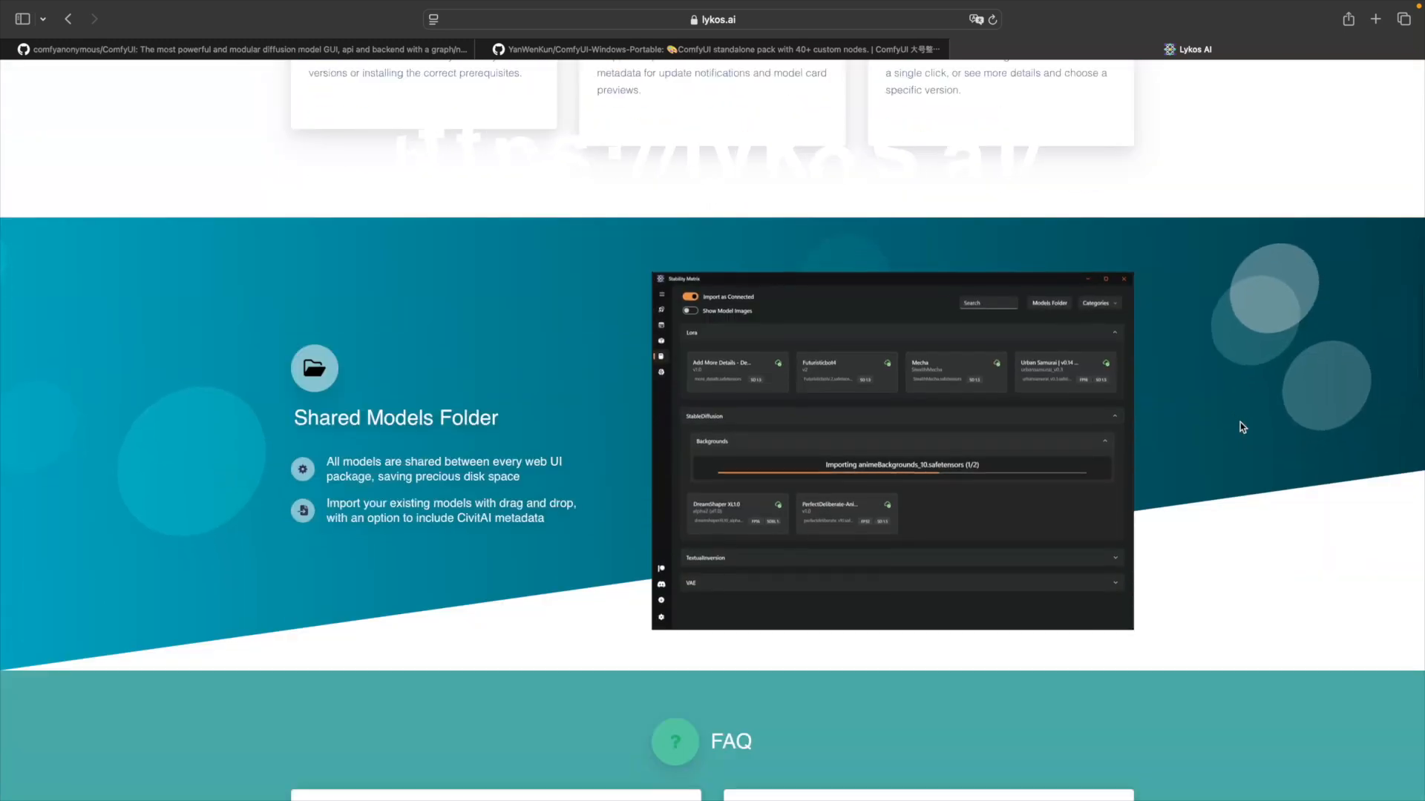
scroll(1240, 422, "up", 14)
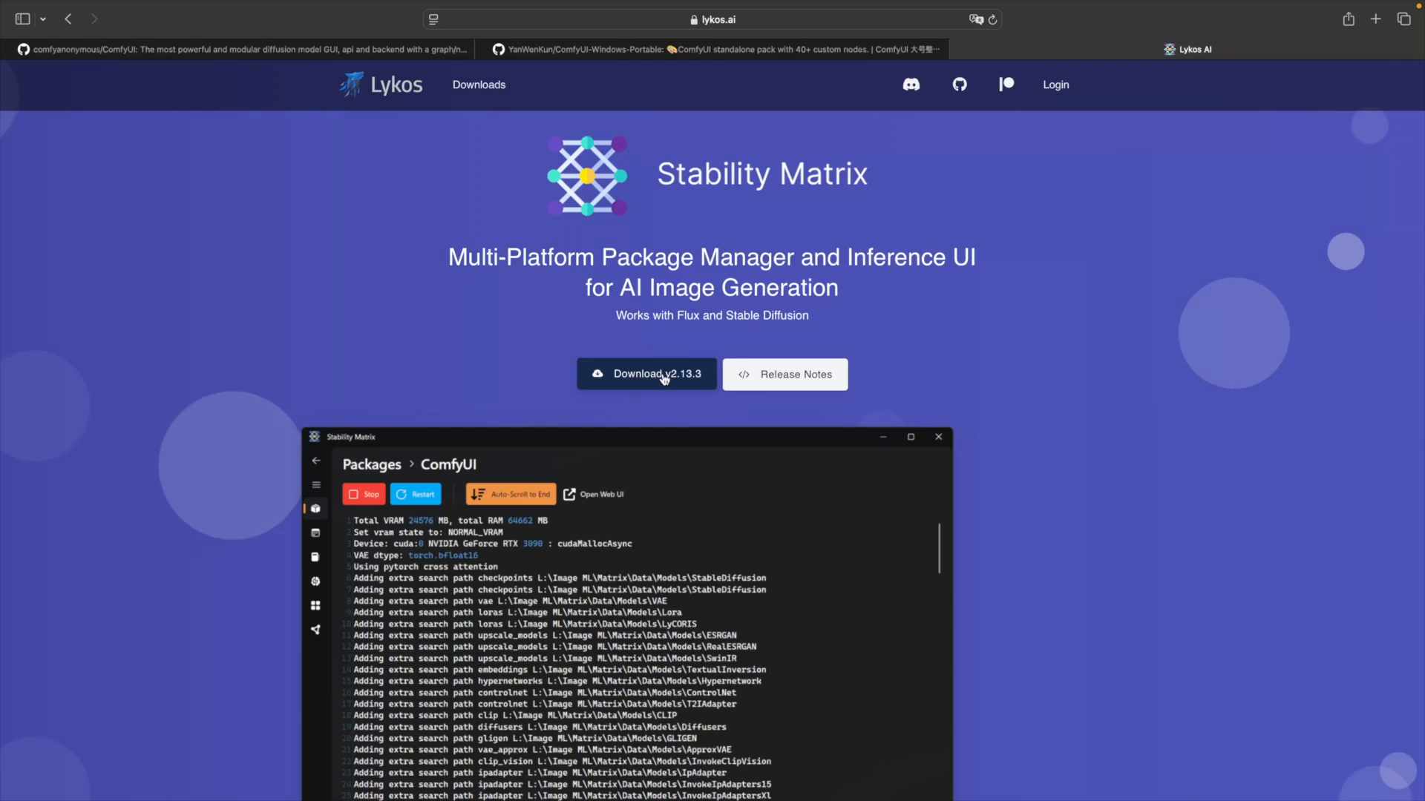
- Download the Stable v2.13.3 desktop app for macOS, allowing downloads from lykos.ai
left_click(664, 376)
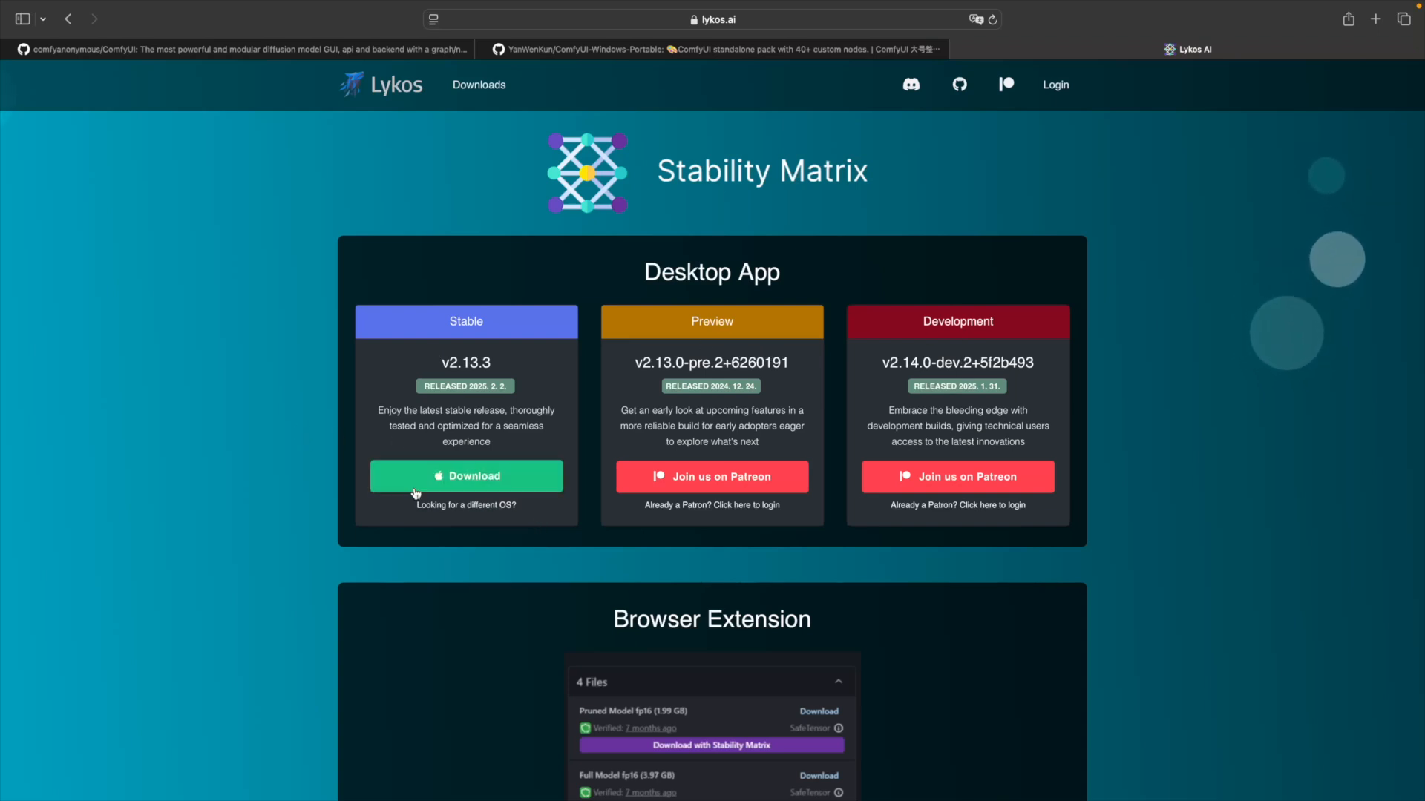
left_click(504, 480)
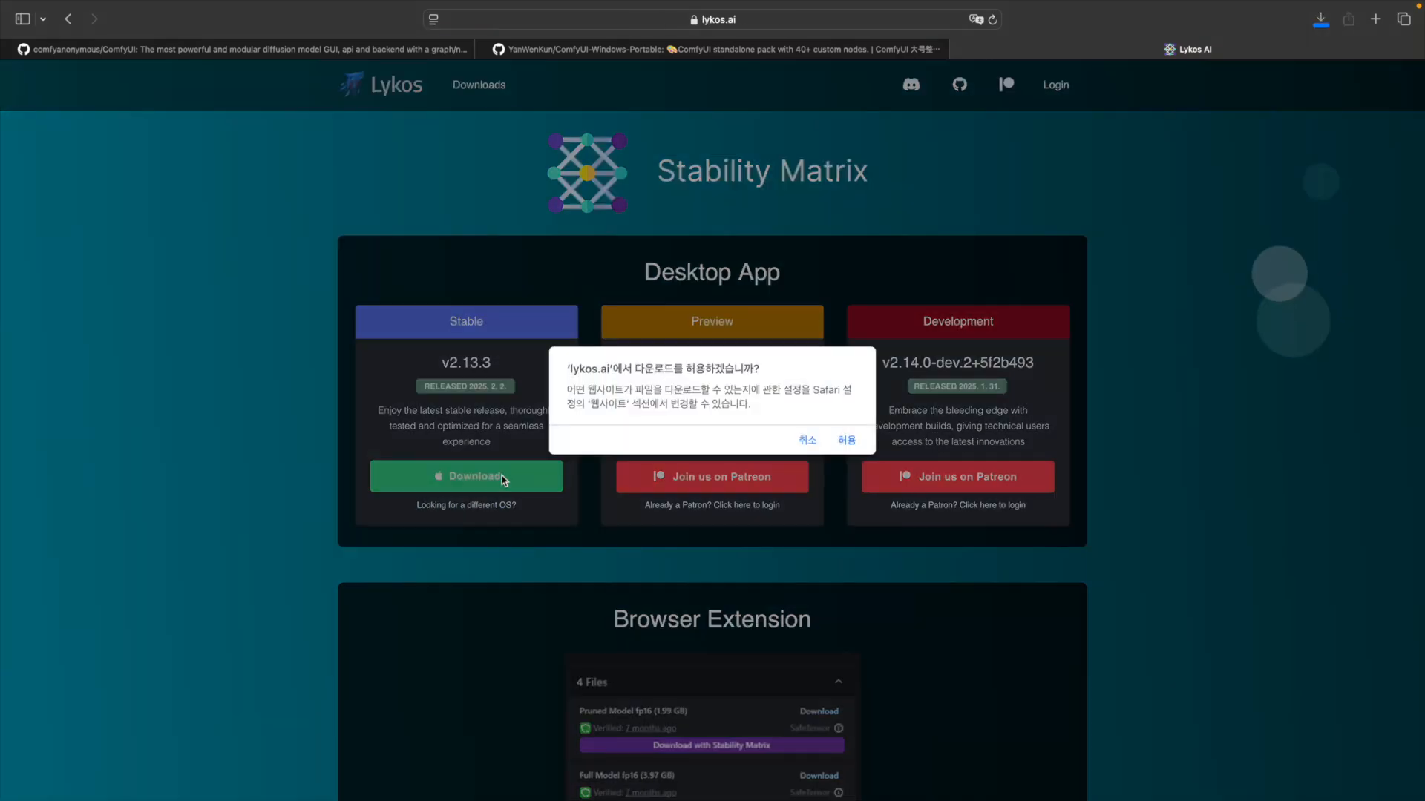
left_click(863, 440)
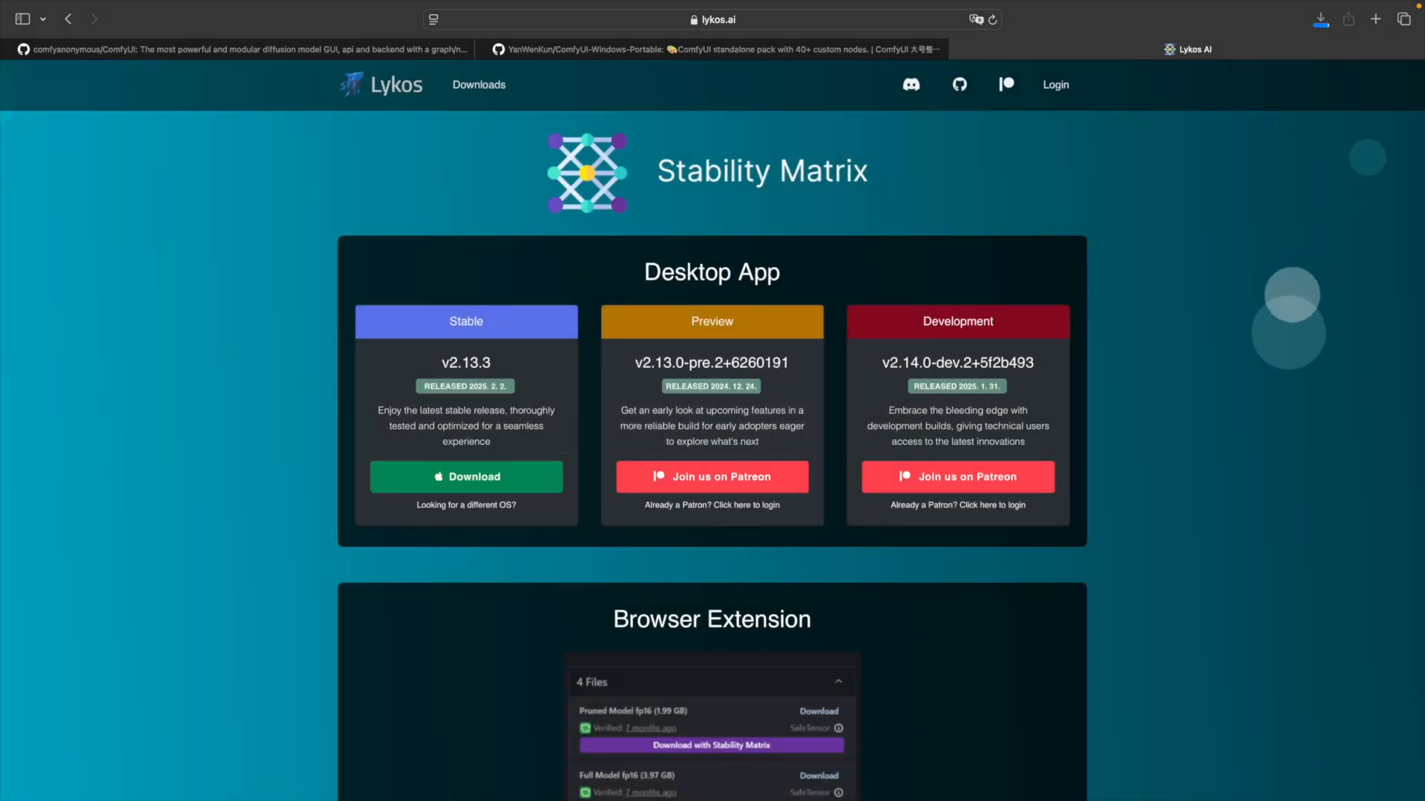
- Open the downloaded StabilityMatrix-macos-arm64.dmg and copy Stability Matrix.app into the Applications folder
right_click(1250, 97)
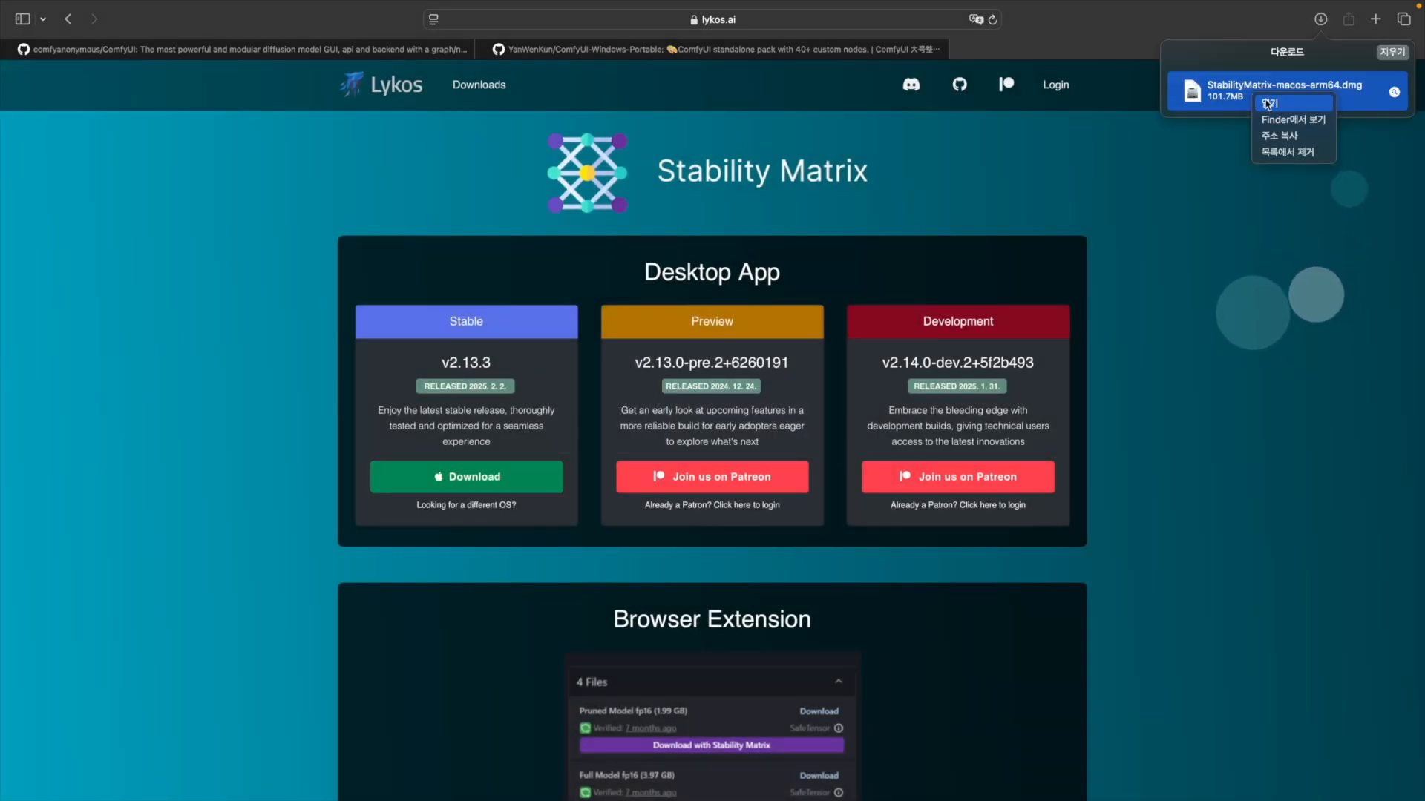
left_click(1269, 102)
left_click_drag(435, 436, 772, 244)
left_click_drag(560, 395, 780, 401)
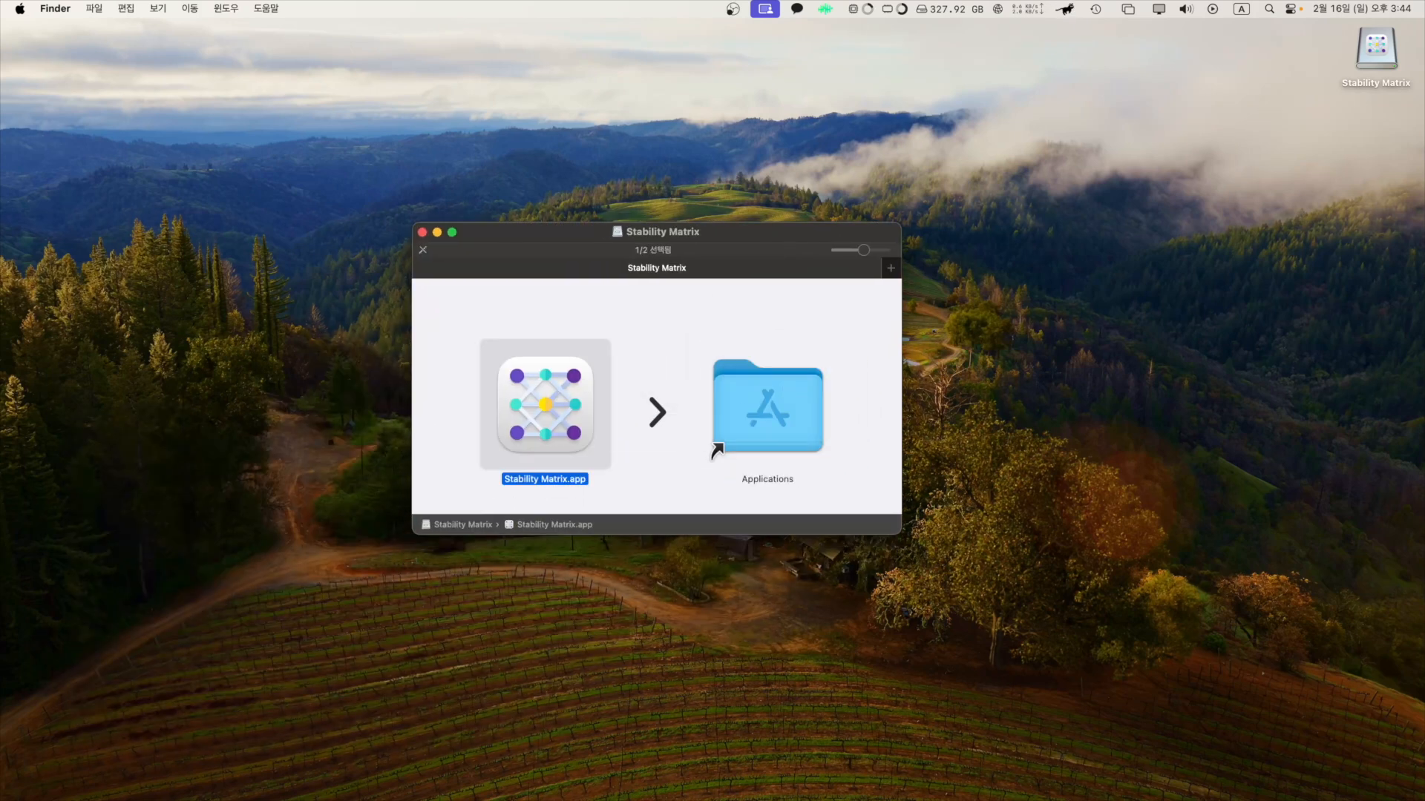
- Launch the installed Stability Matrix app and allow macOS to open it
left_click(407, 780)
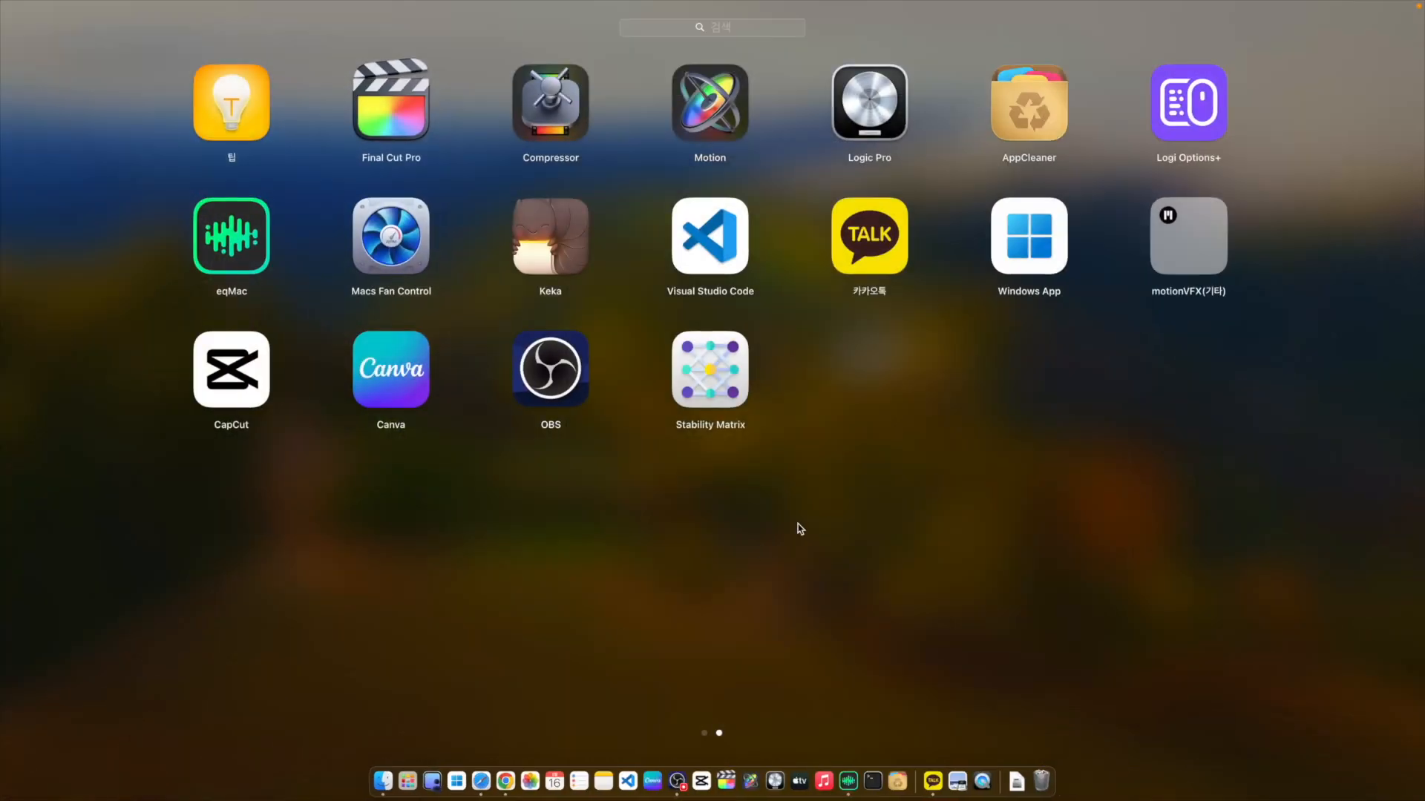
left_click(731, 364)
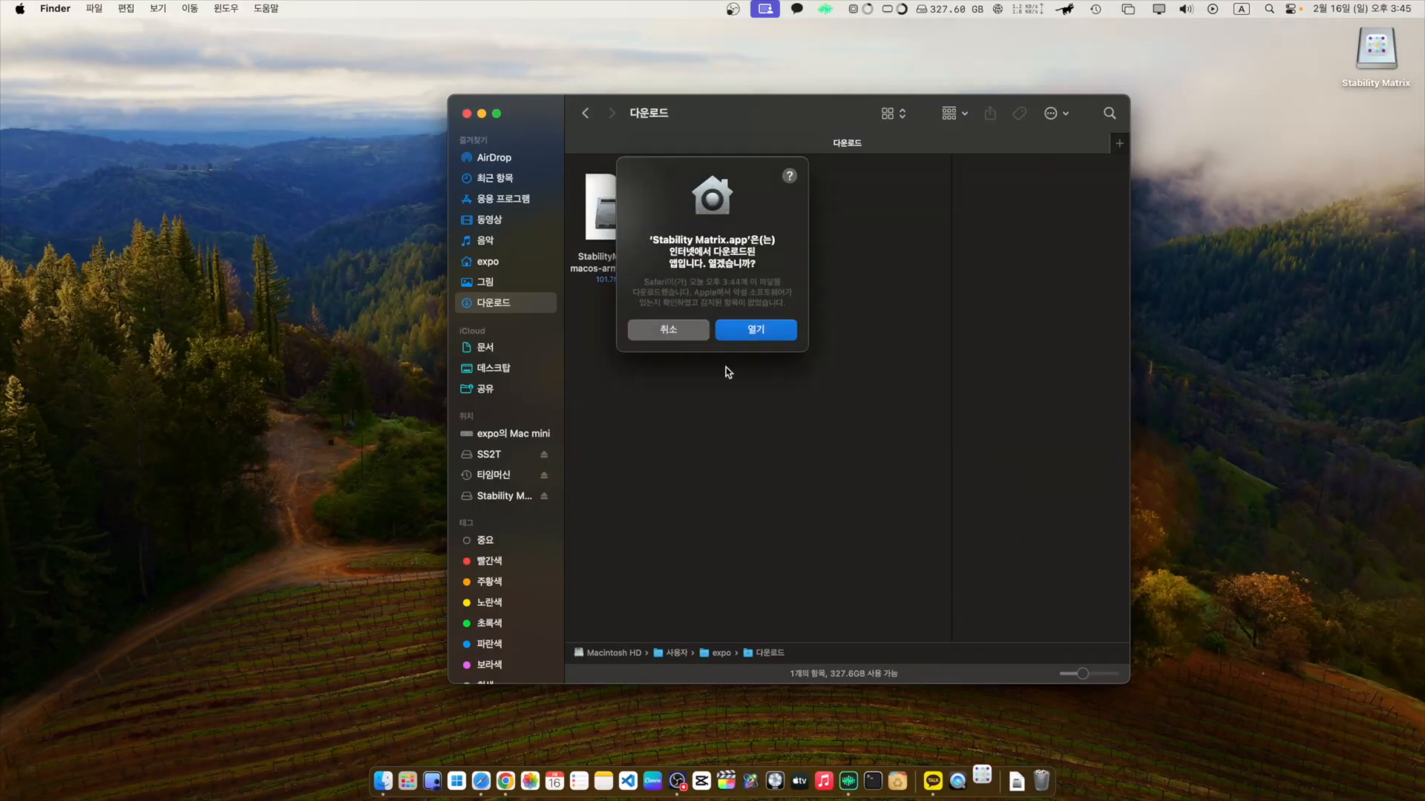
left_click(743, 334)
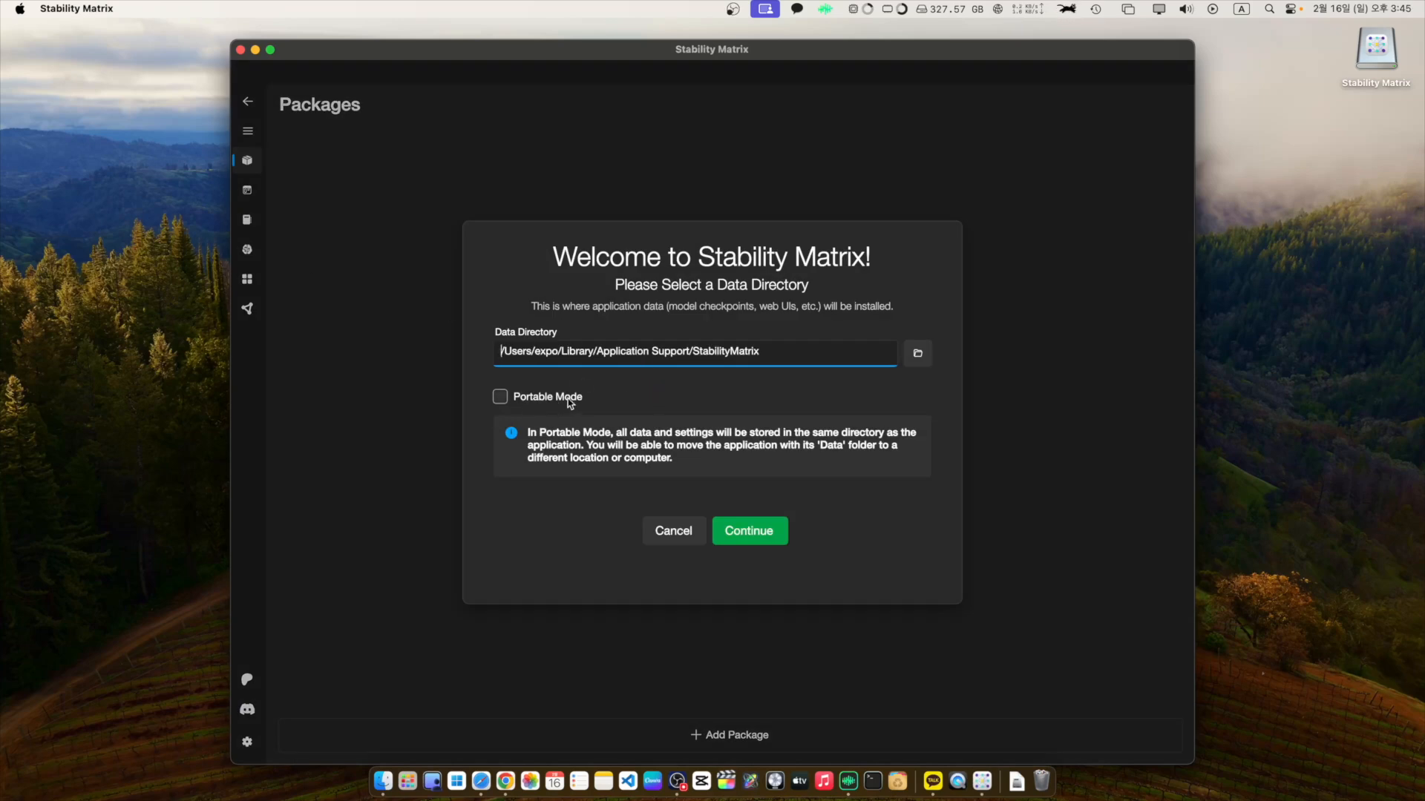
- Enable Portable Mode for the data directory and decline sharing analytics in the first-time setup
left_click(500, 397)
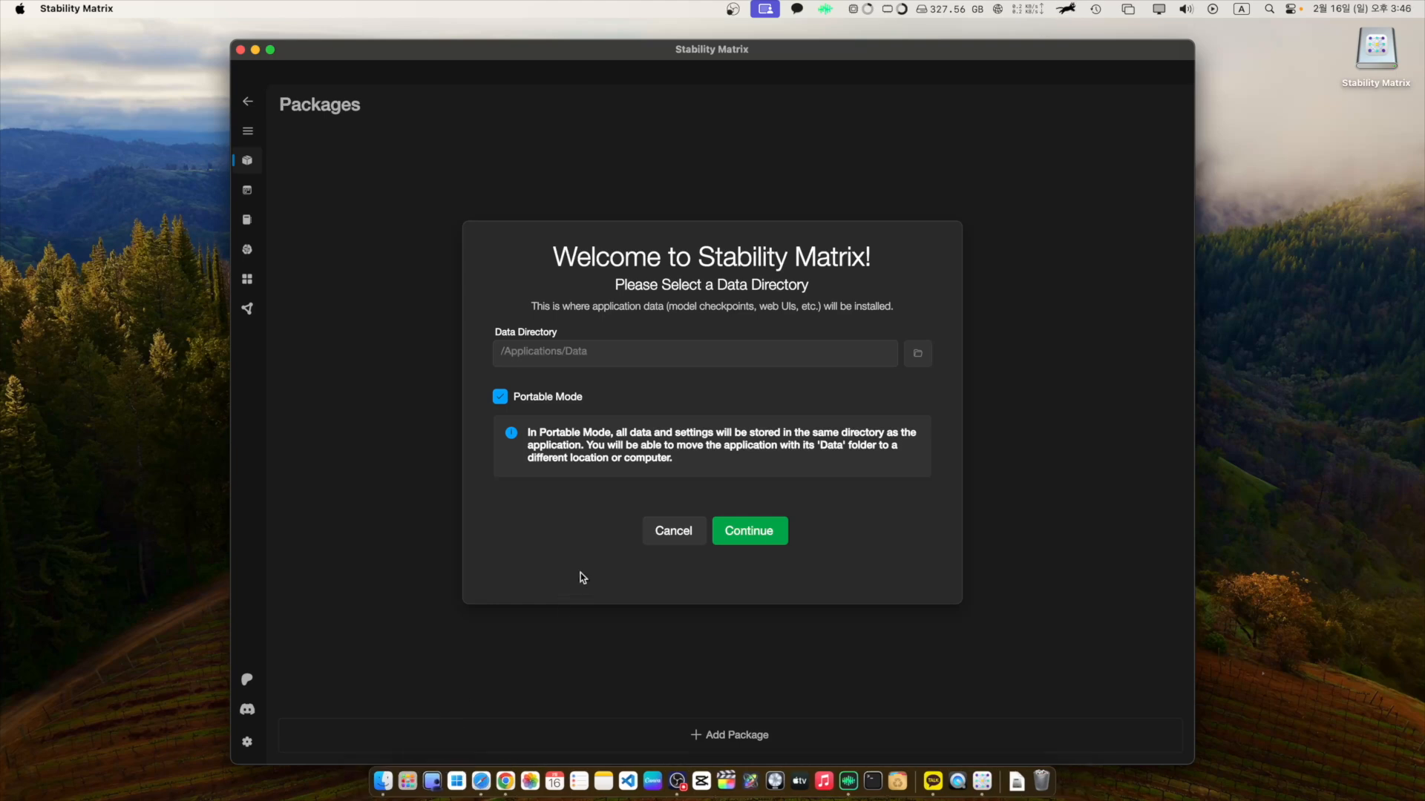
left_click(754, 536)
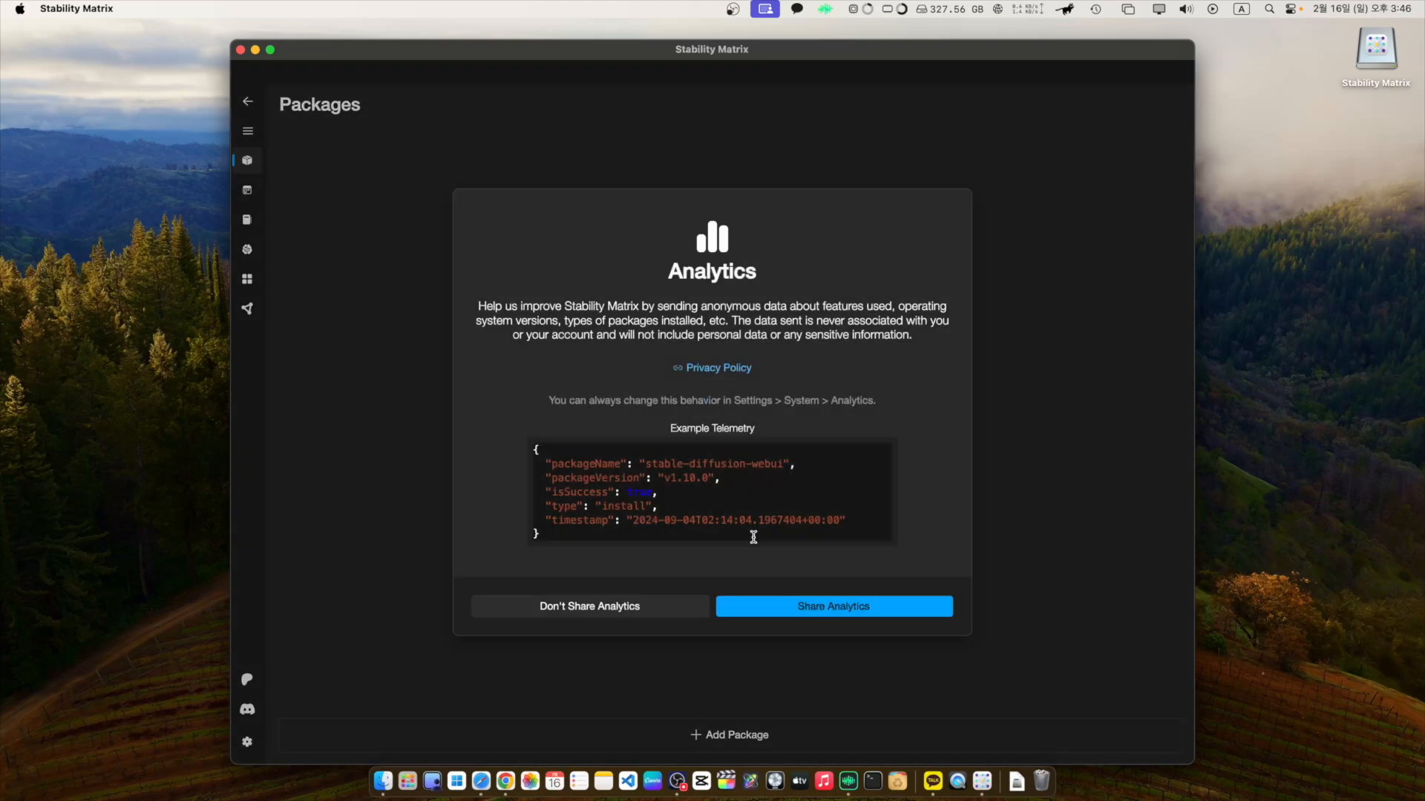
left_click(591, 608)
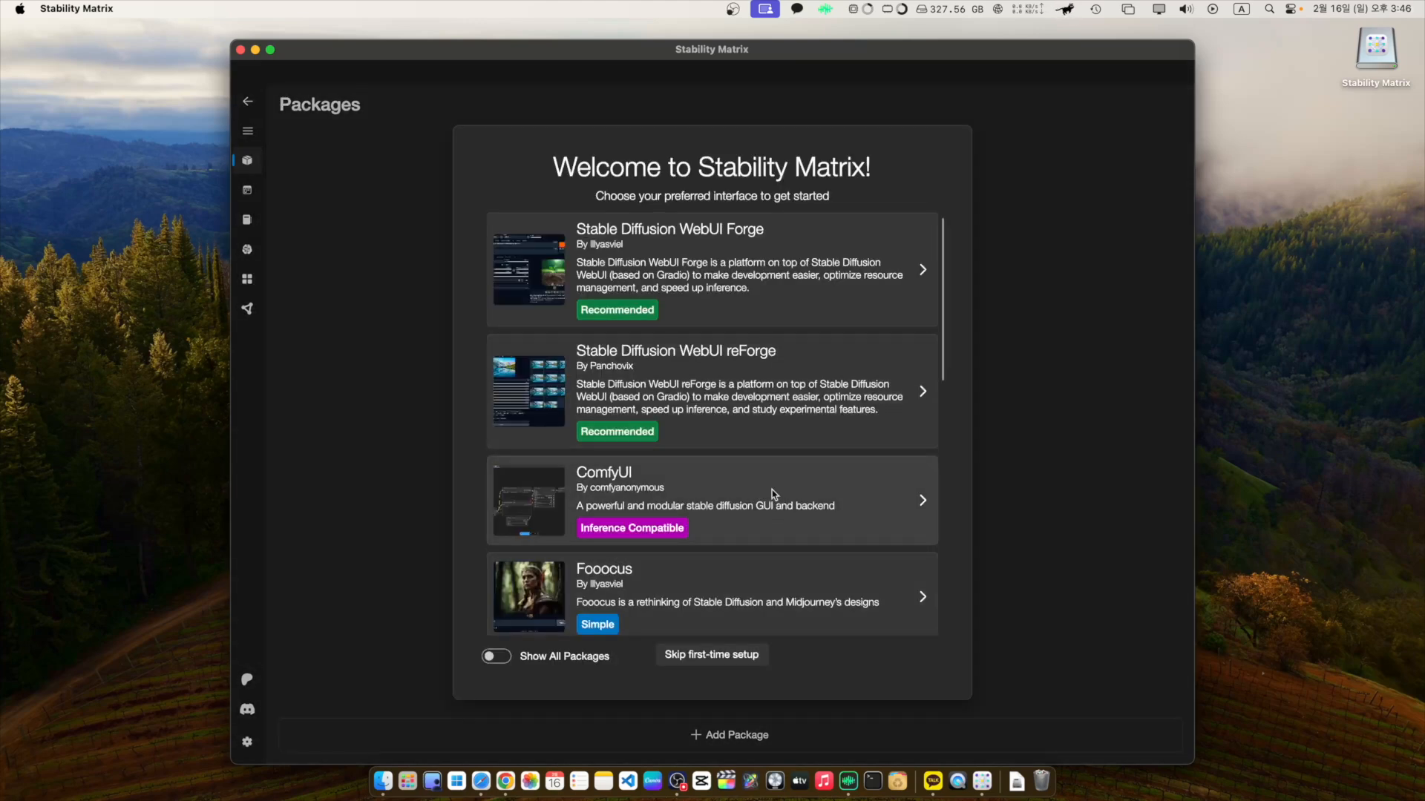
- Choose ComfyUI as the preferred interface to install from the package list
scroll(775, 488, "down", 1)
scroll(791, 482, "up", 1)
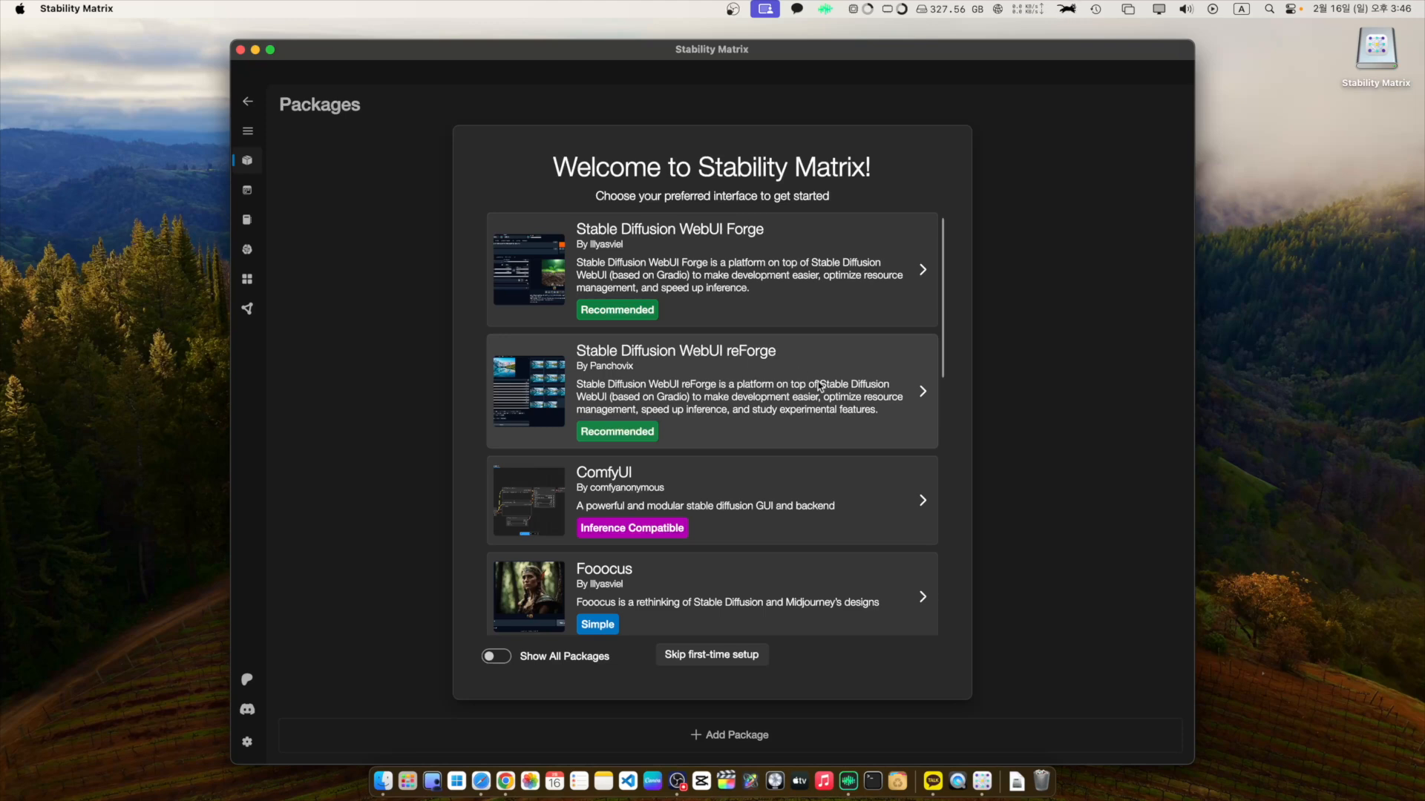
scroll(819, 387, "down", 5)
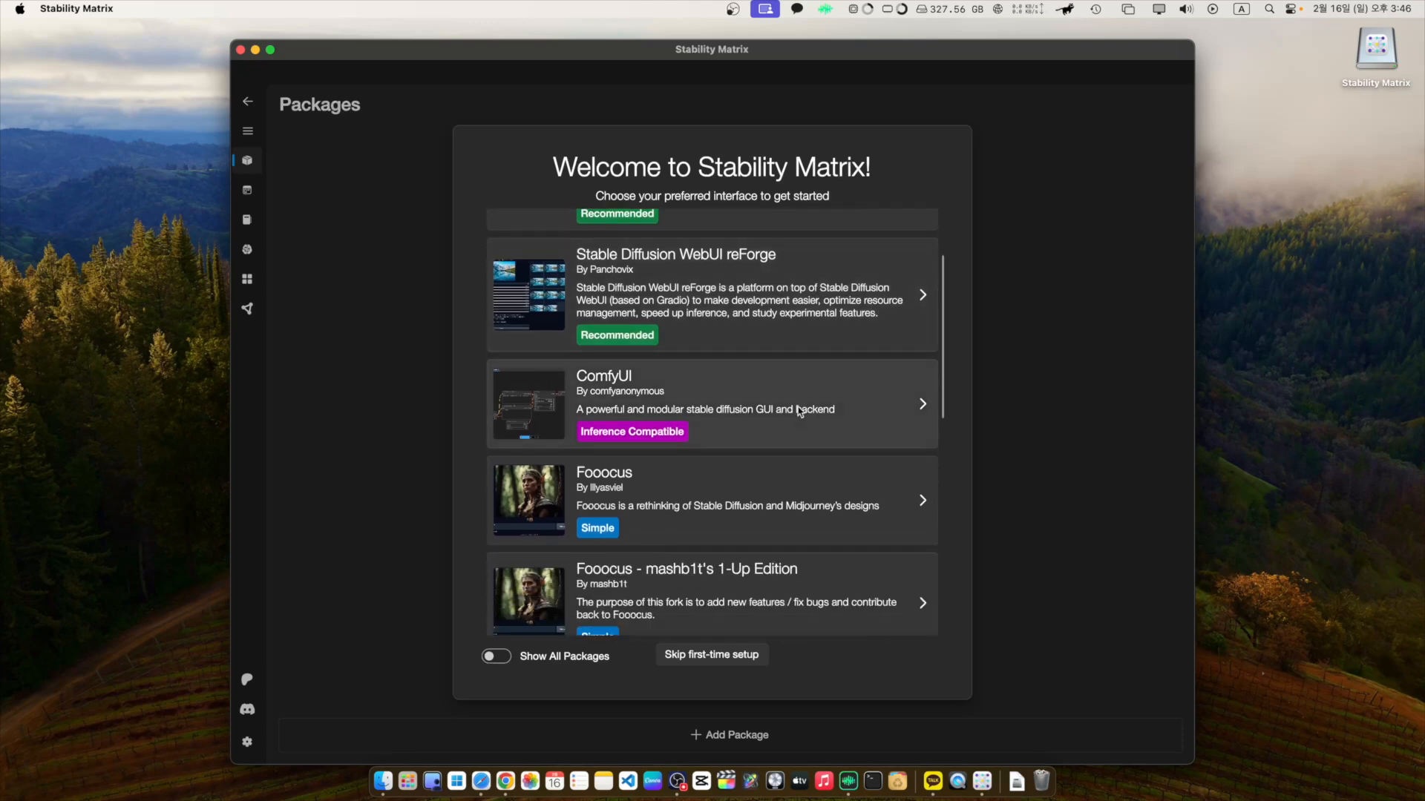
scroll(631, 455, "down", 5)
scroll(637, 447, "up", 5)
left_click(639, 439)
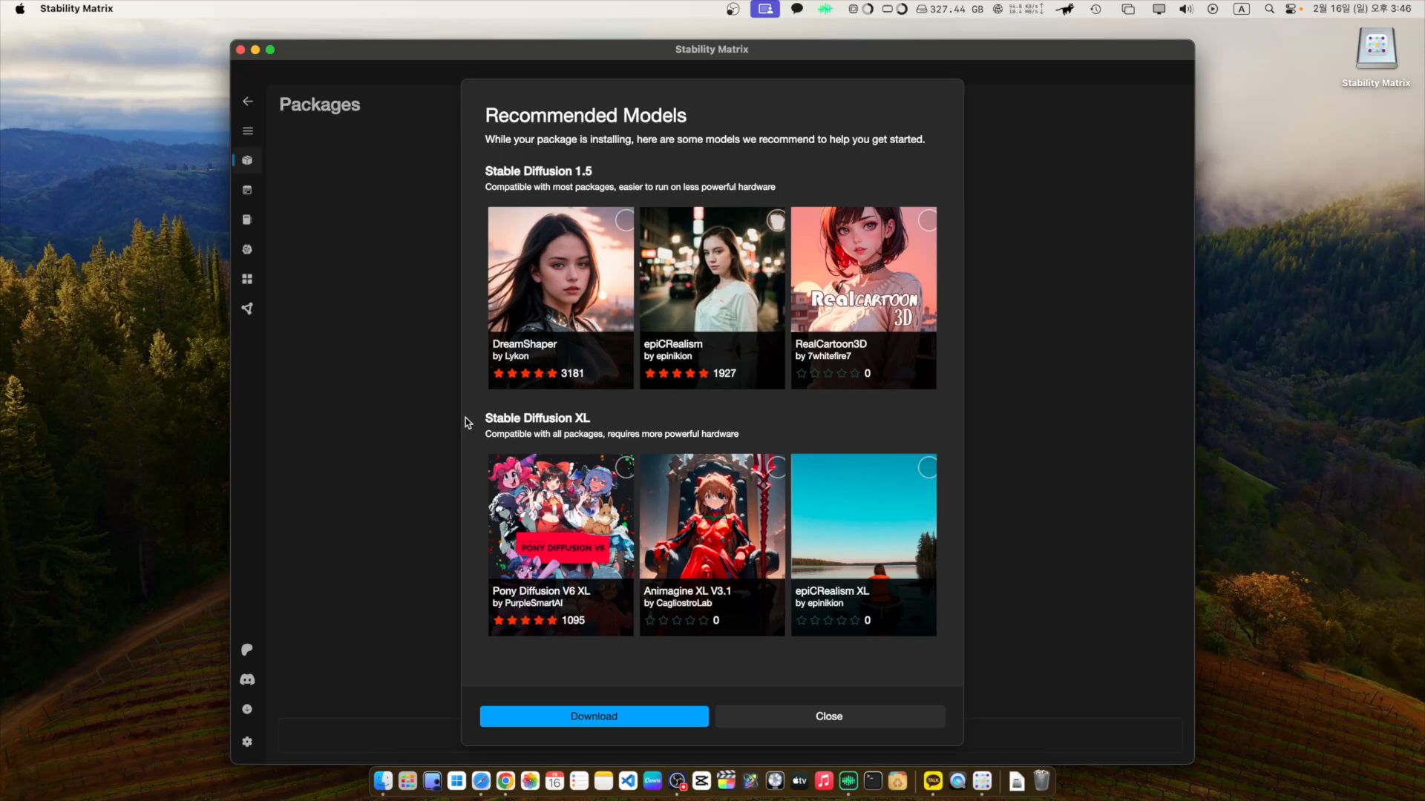
- Select the DreamShaper model from the recommended Stable Diffusion 1.5 models and download it
left_click(585, 323)
left_click(623, 221)
left_click(624, 716)
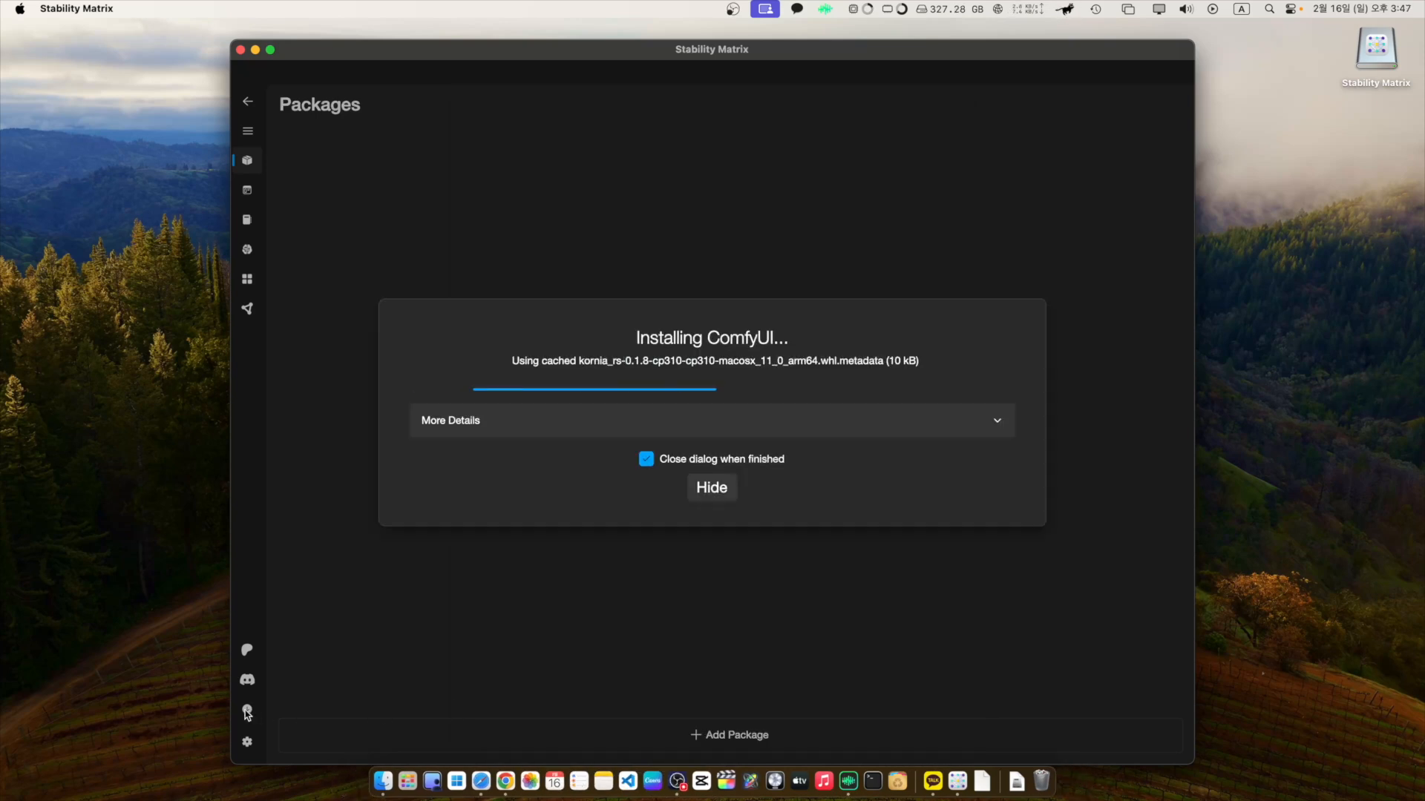
- Expand the ComfyUI installation details and examine the log of downloaded packages
left_click(554, 419)
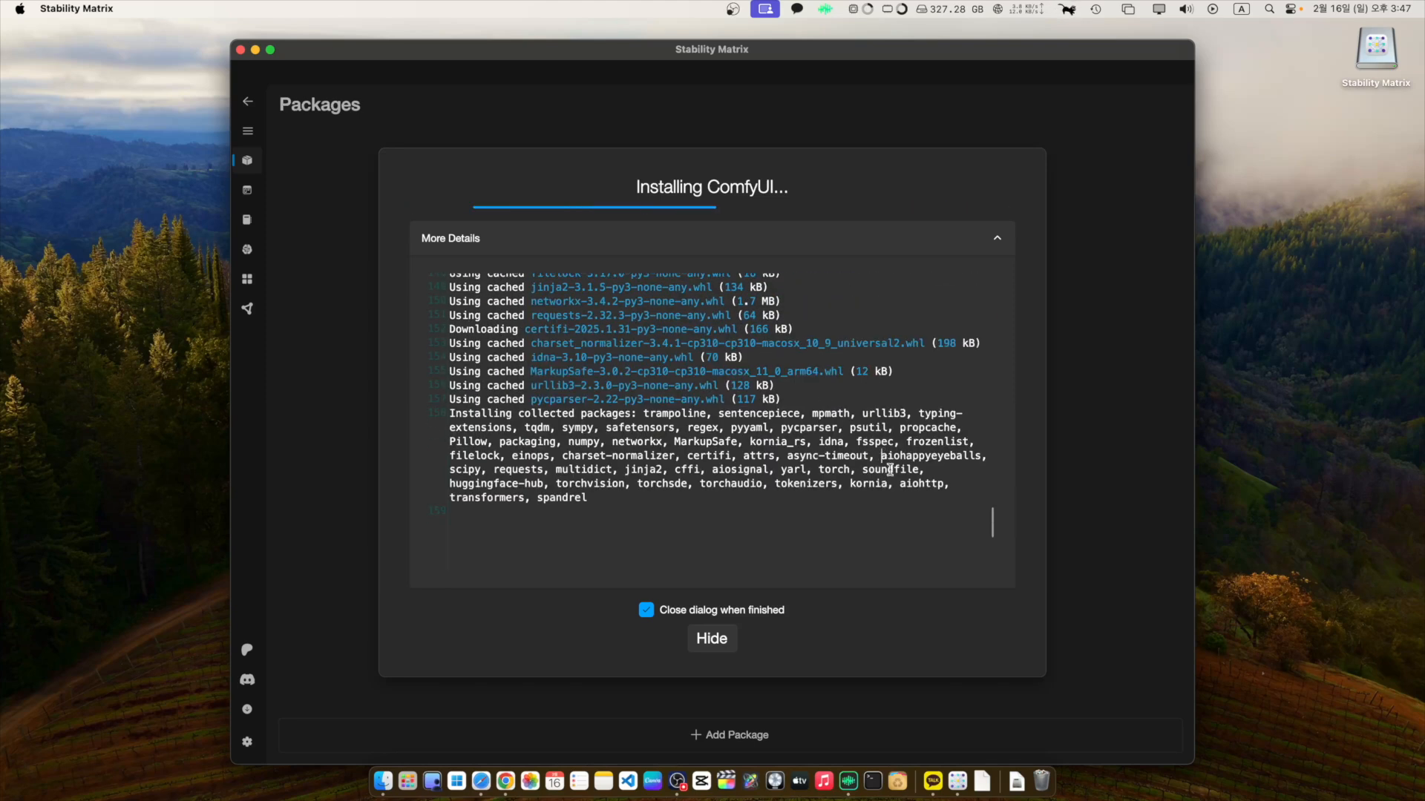
scroll(889, 468, "up", 5)
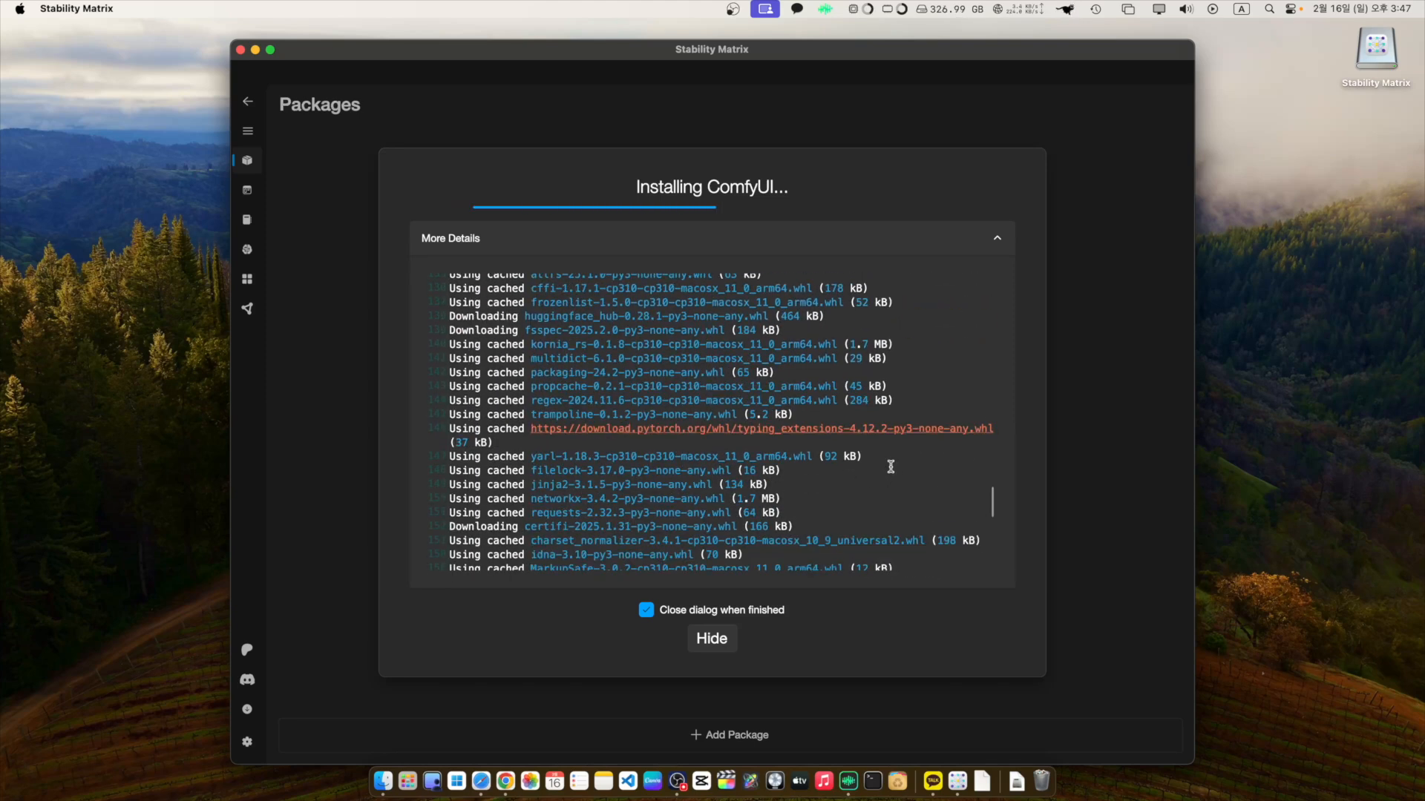
scroll(890, 465, "up", 10)
scroll(892, 448, "up", 5)
scroll(892, 448, "up", 5)
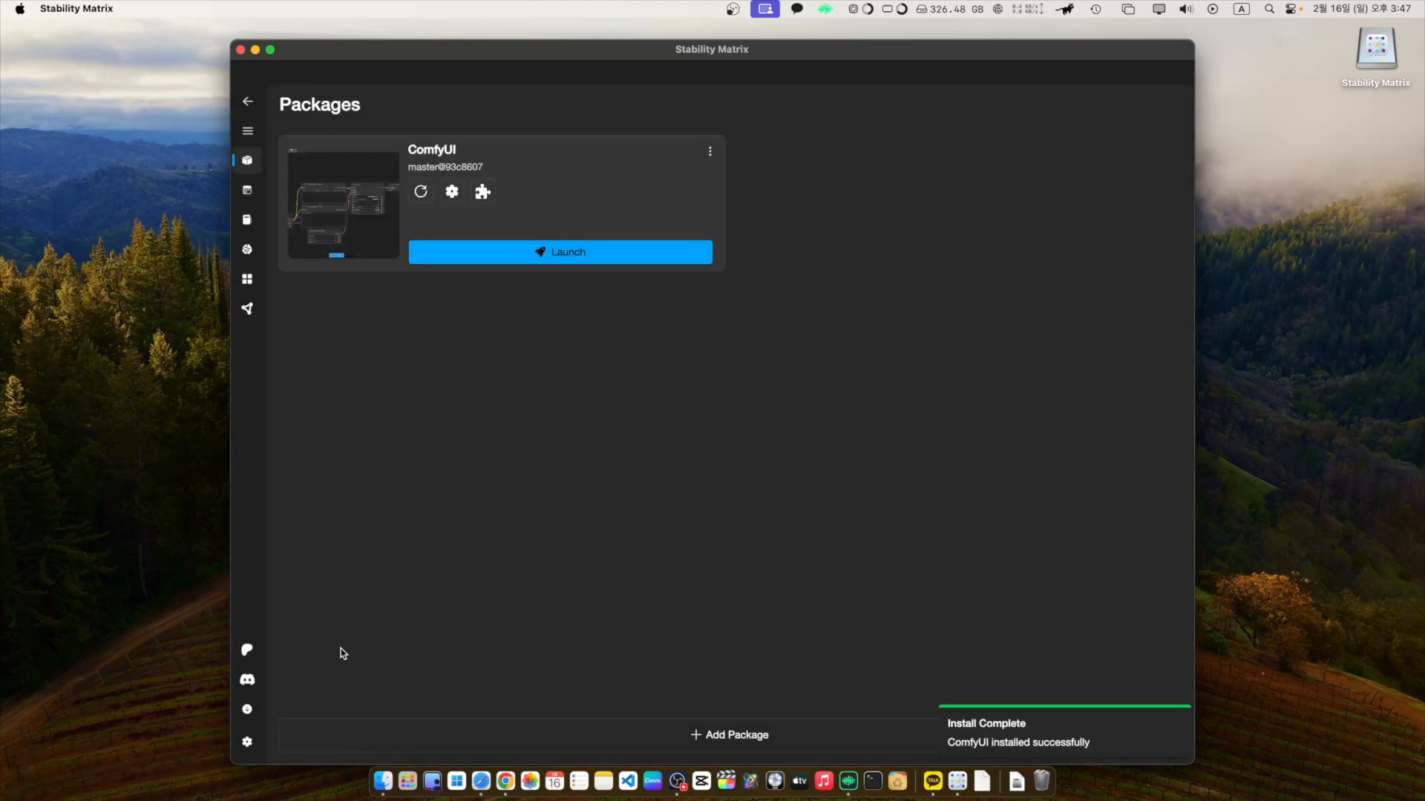
left_click(492, 255)
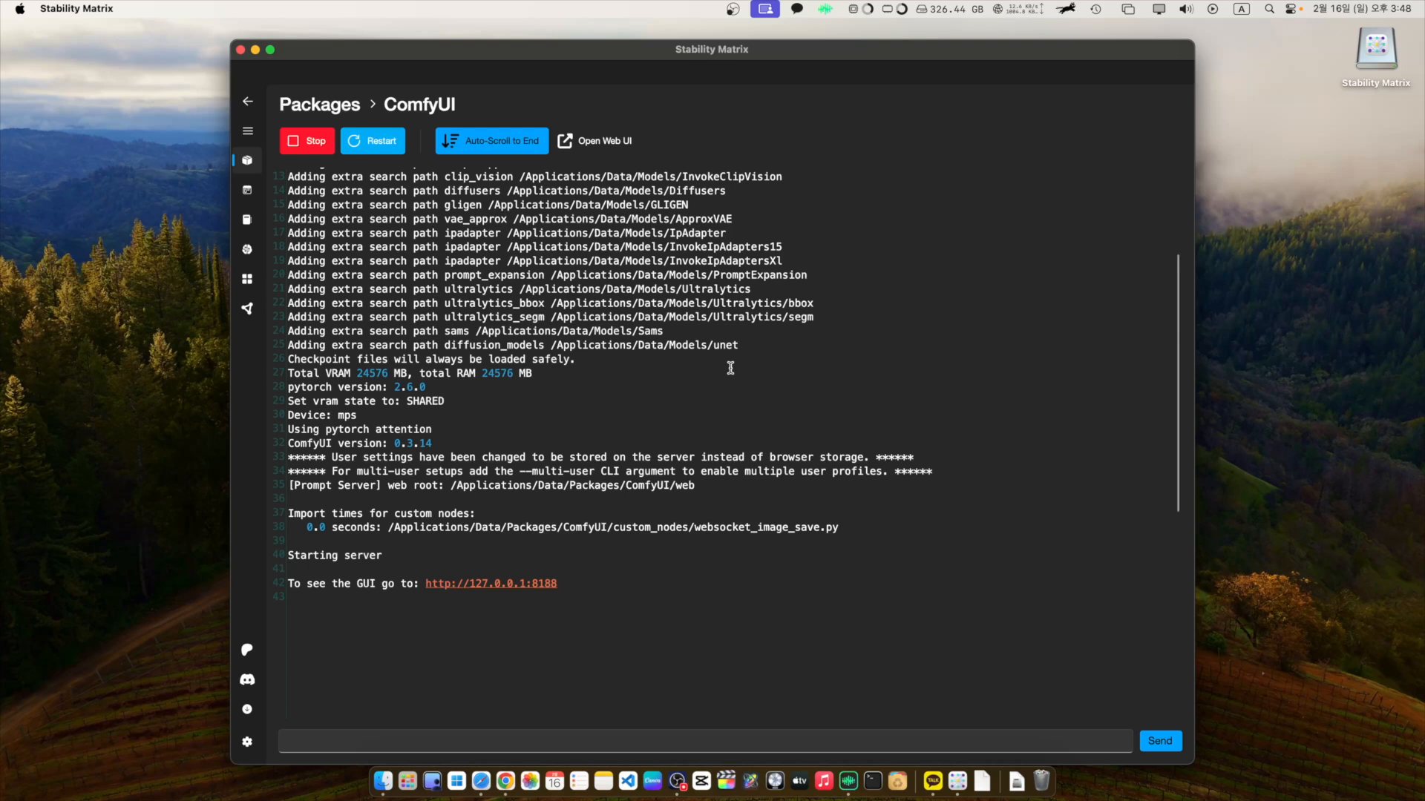
left_click(481, 586)
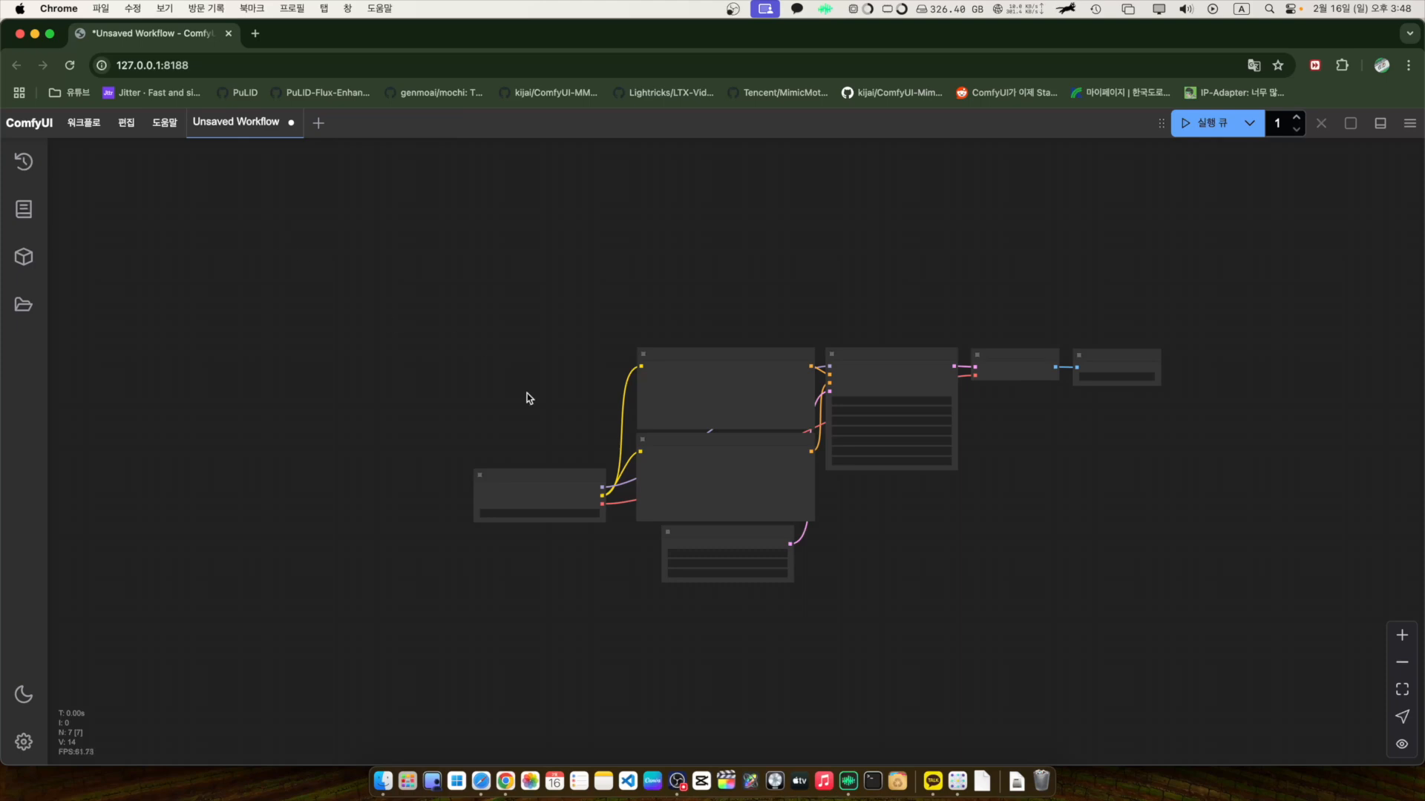
- Fit the default workflow to the canvas and enlarge its nodes to examine them
scroll(980, 615, "right", 3)
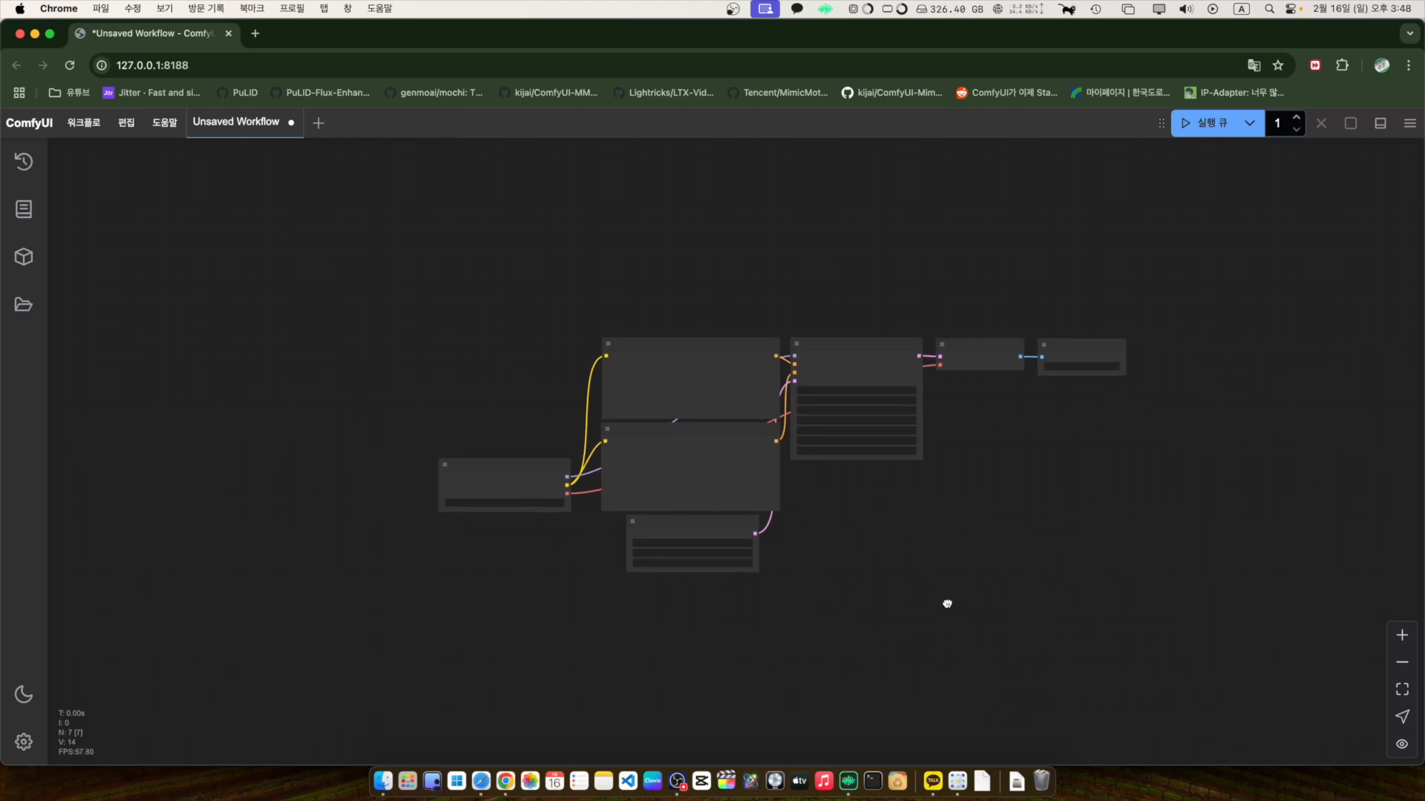
left_click(1403, 690)
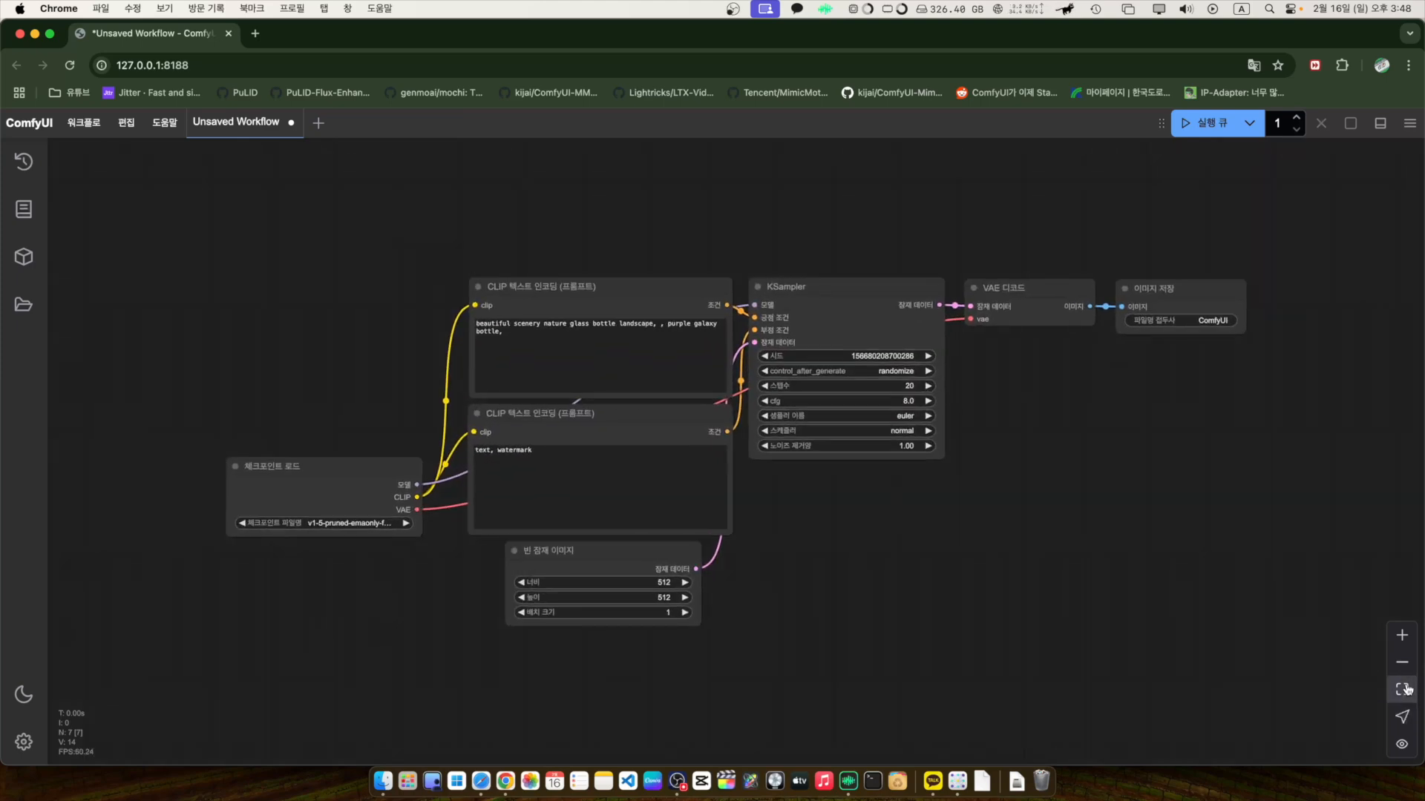
scroll(1010, 581, "up", 3)
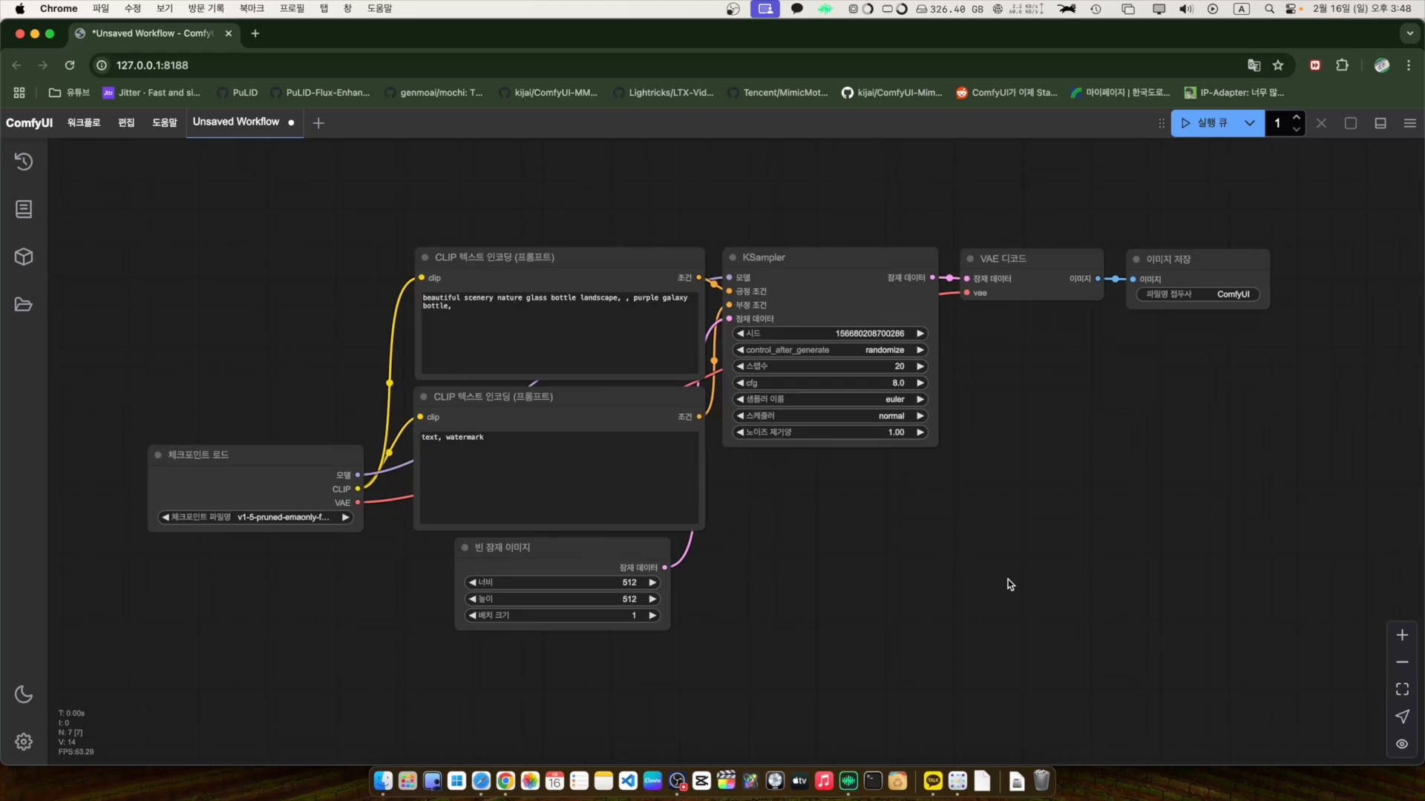
scroll(960, 572, "up", 2)
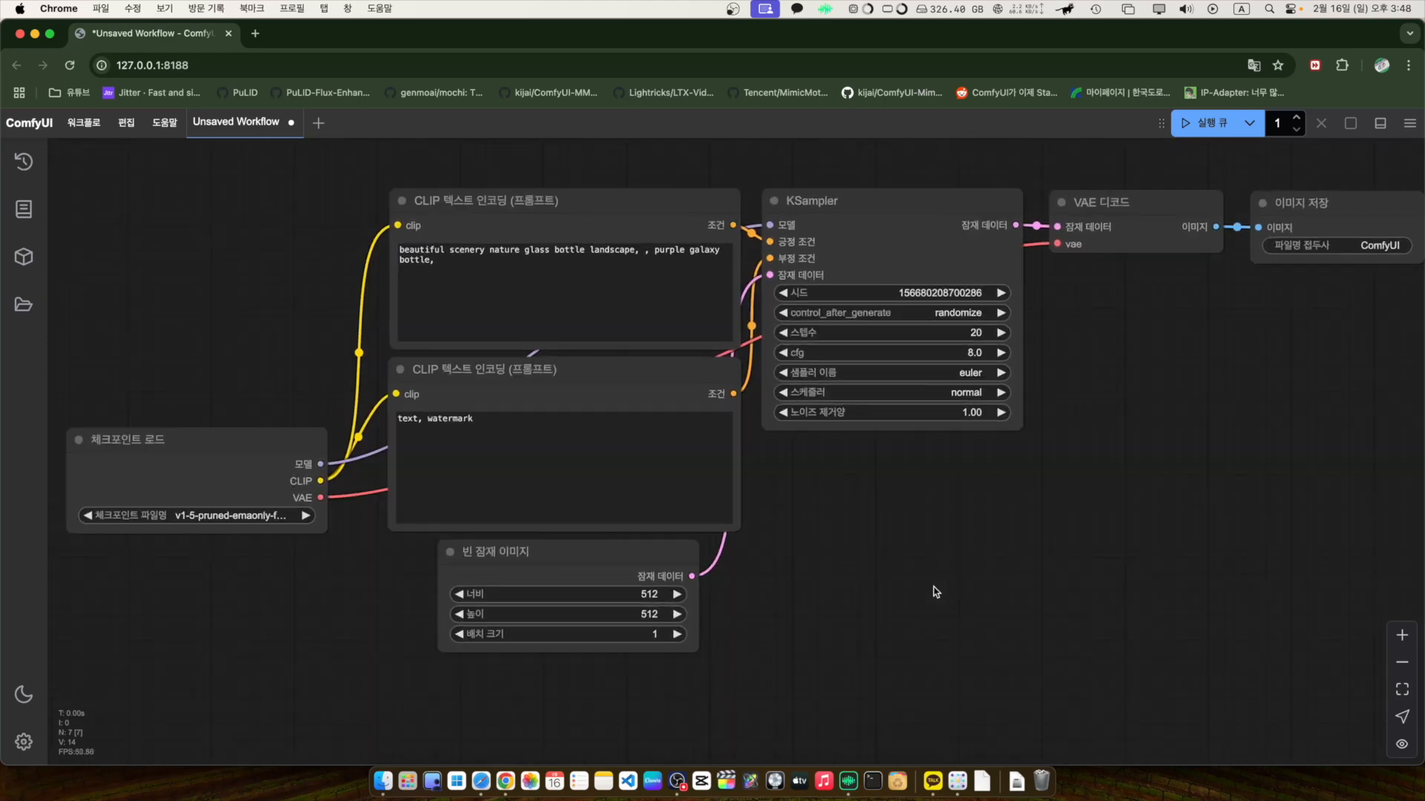
left_click_drag(822, 598, 827, 597)
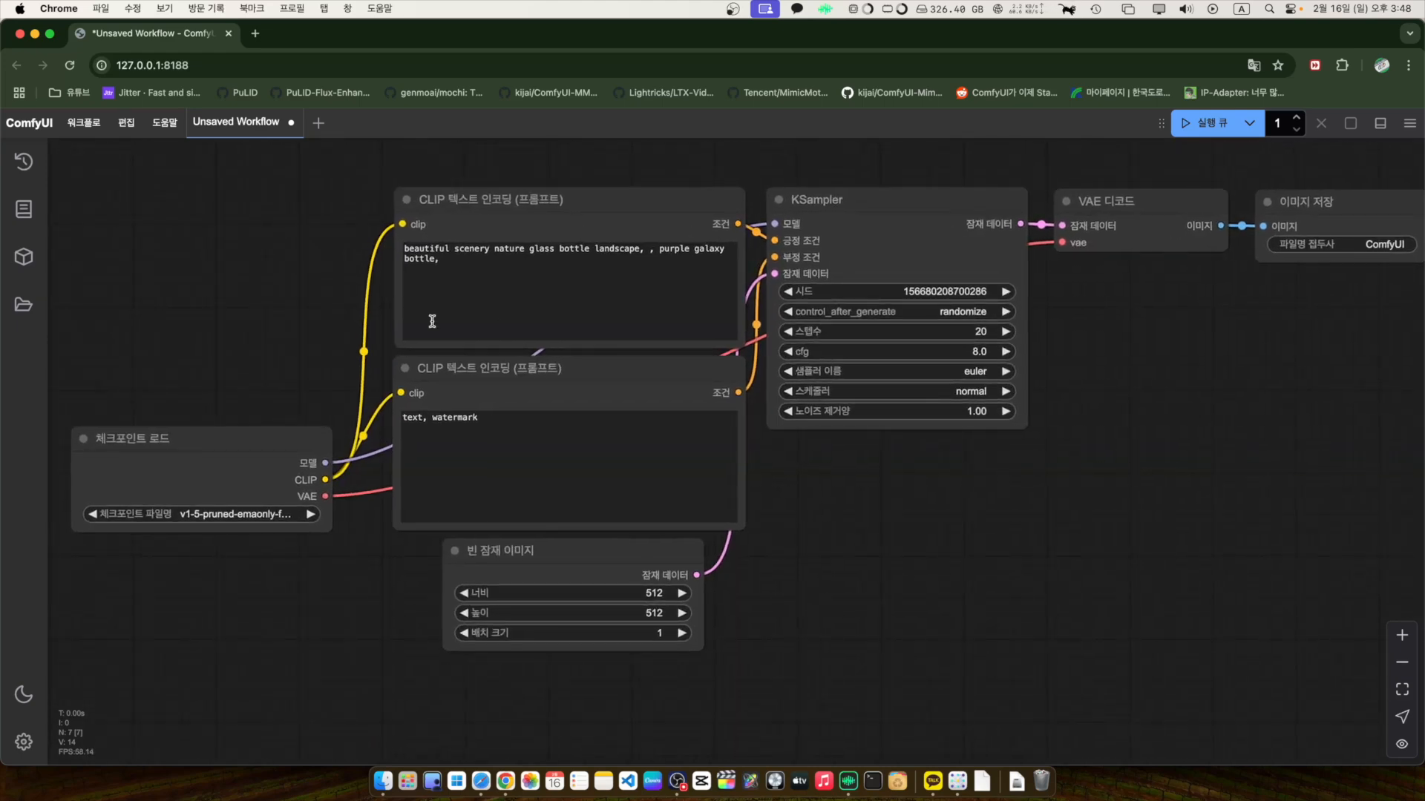
- Select the positive prompt text, deselect it, and examine the KSampler, VAE decode and save image nodes
left_click(453, 286)
key("super+a")
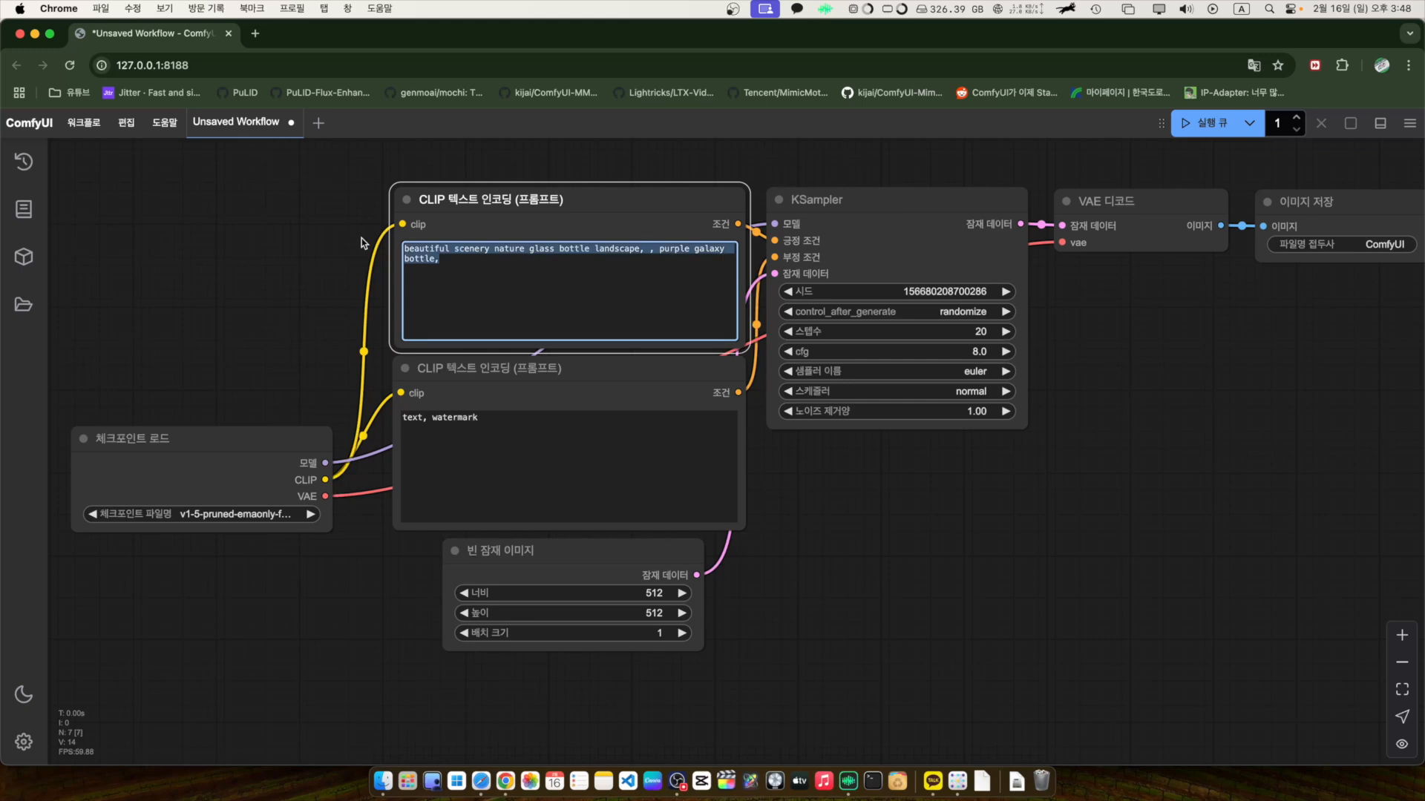
left_click(332, 247)
left_click_drag(1125, 448, 981, 477)
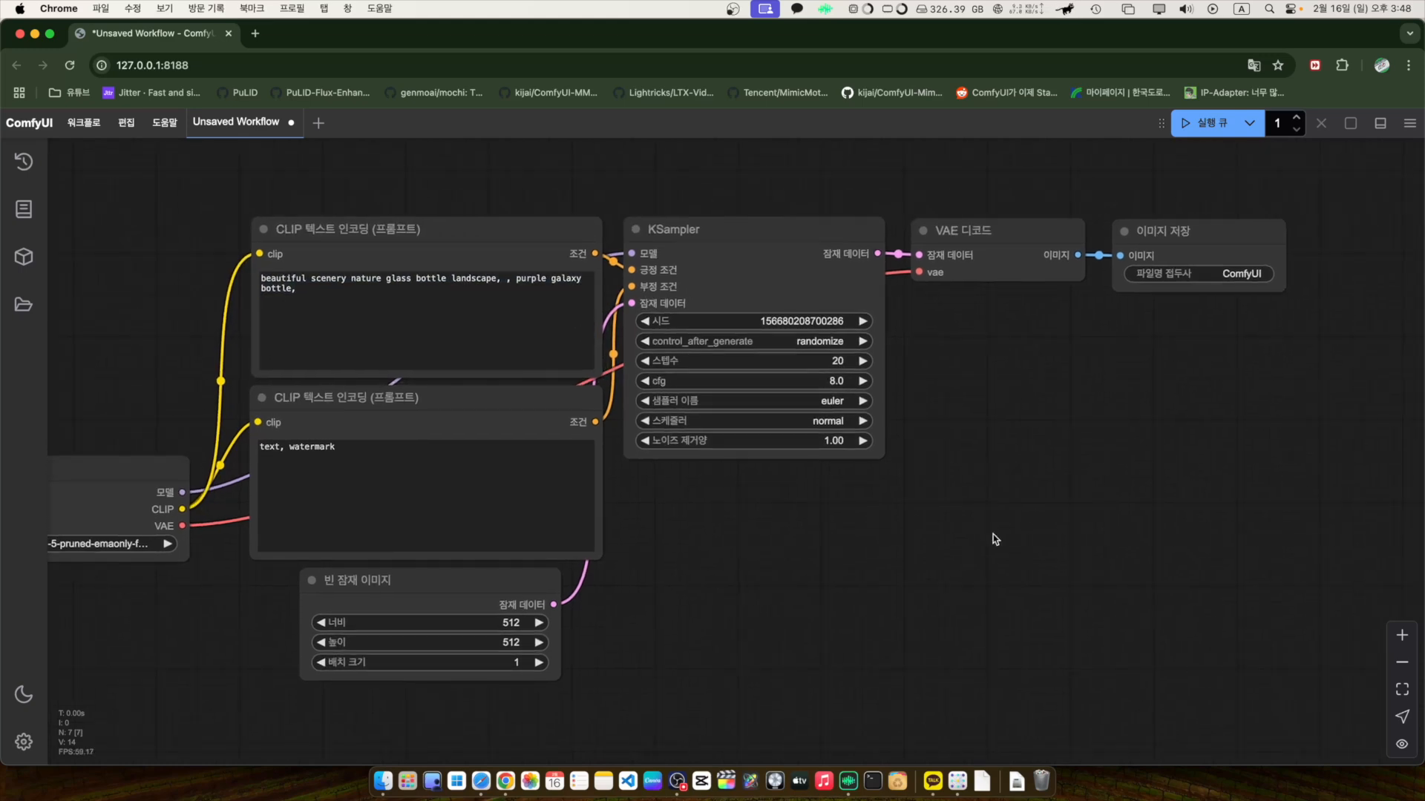
scroll(993, 534, "left", 3)
scroll(999, 512, "right", 2)
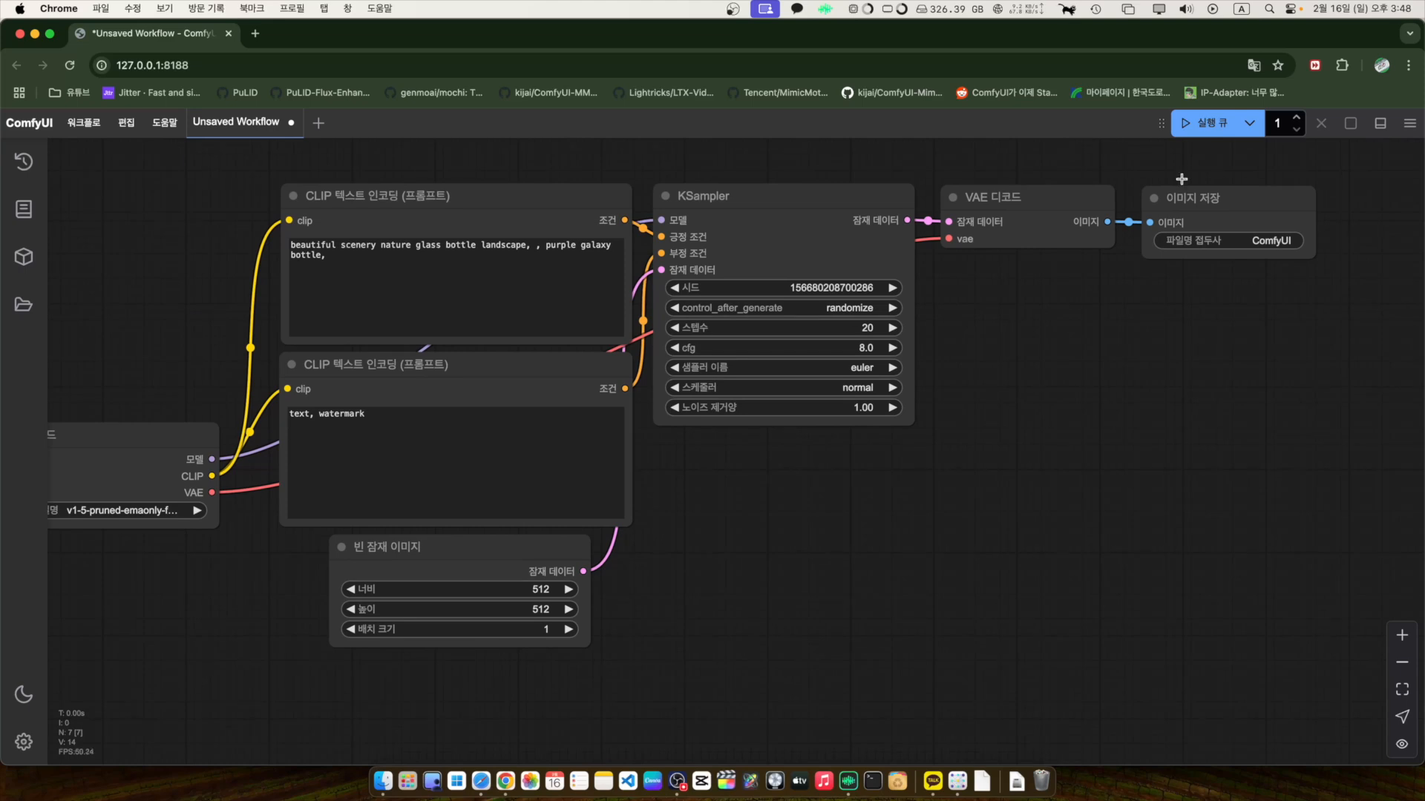
- Switch to Finder and open the Models folder inside the Data folder in Applications
left_click(381, 776)
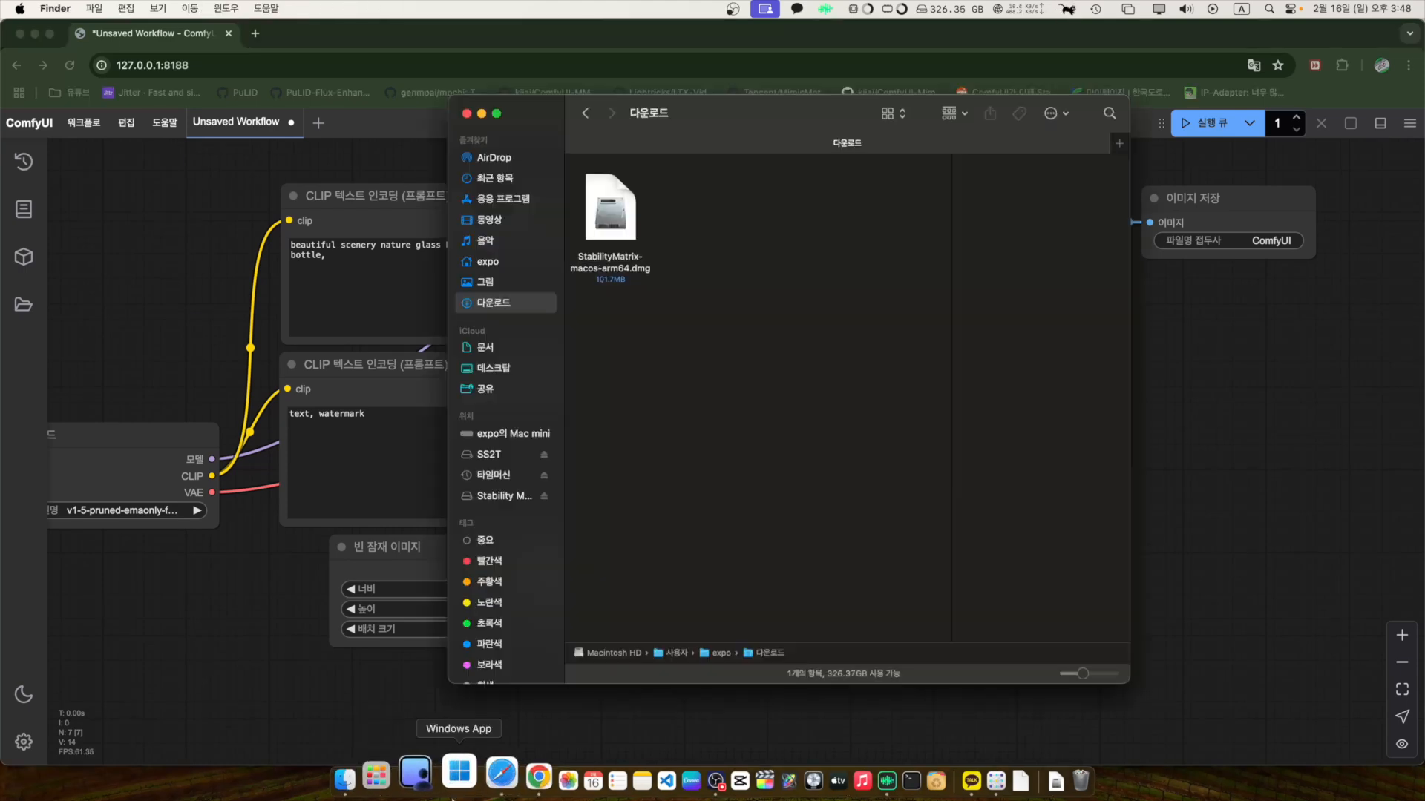
left_click(516, 202)
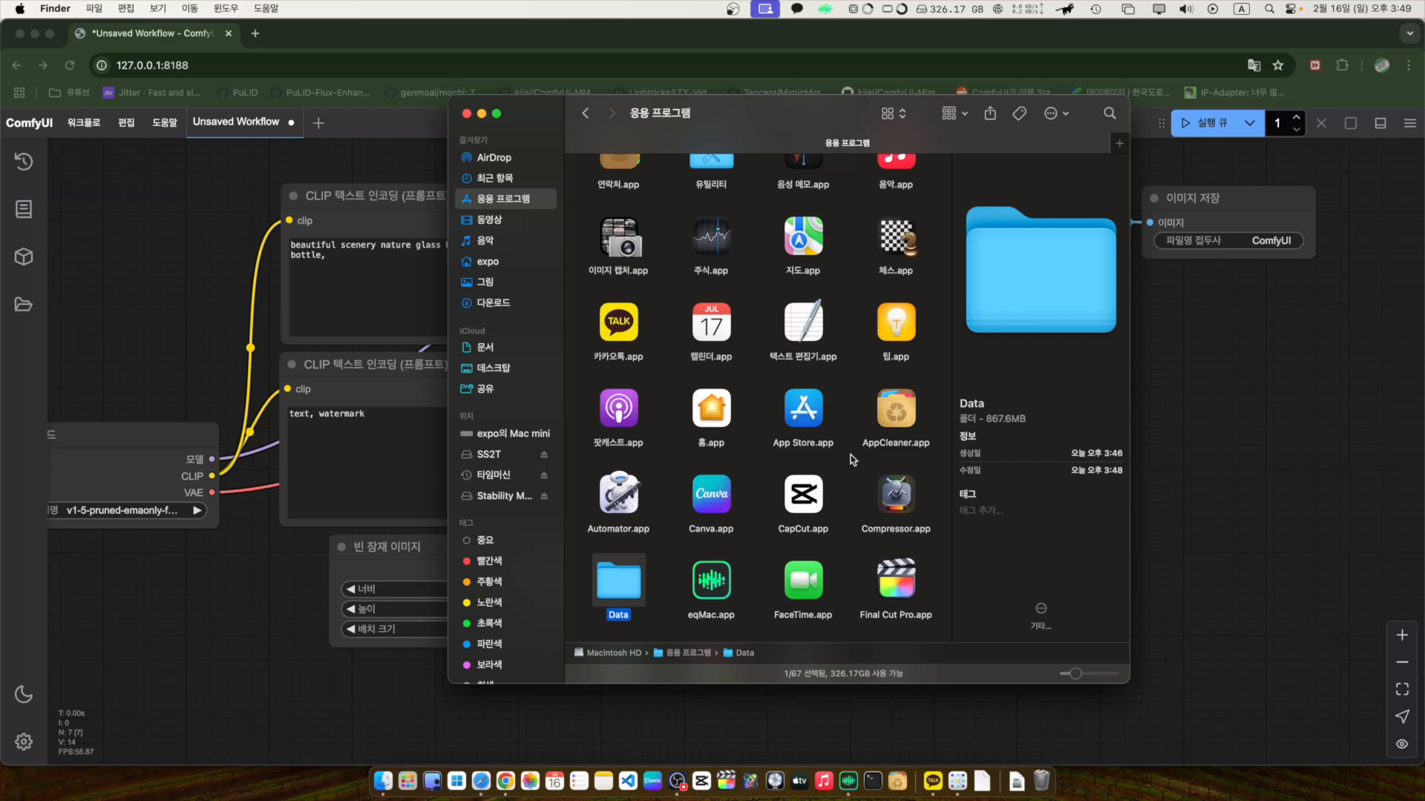
scroll(851, 456, "down", 1)
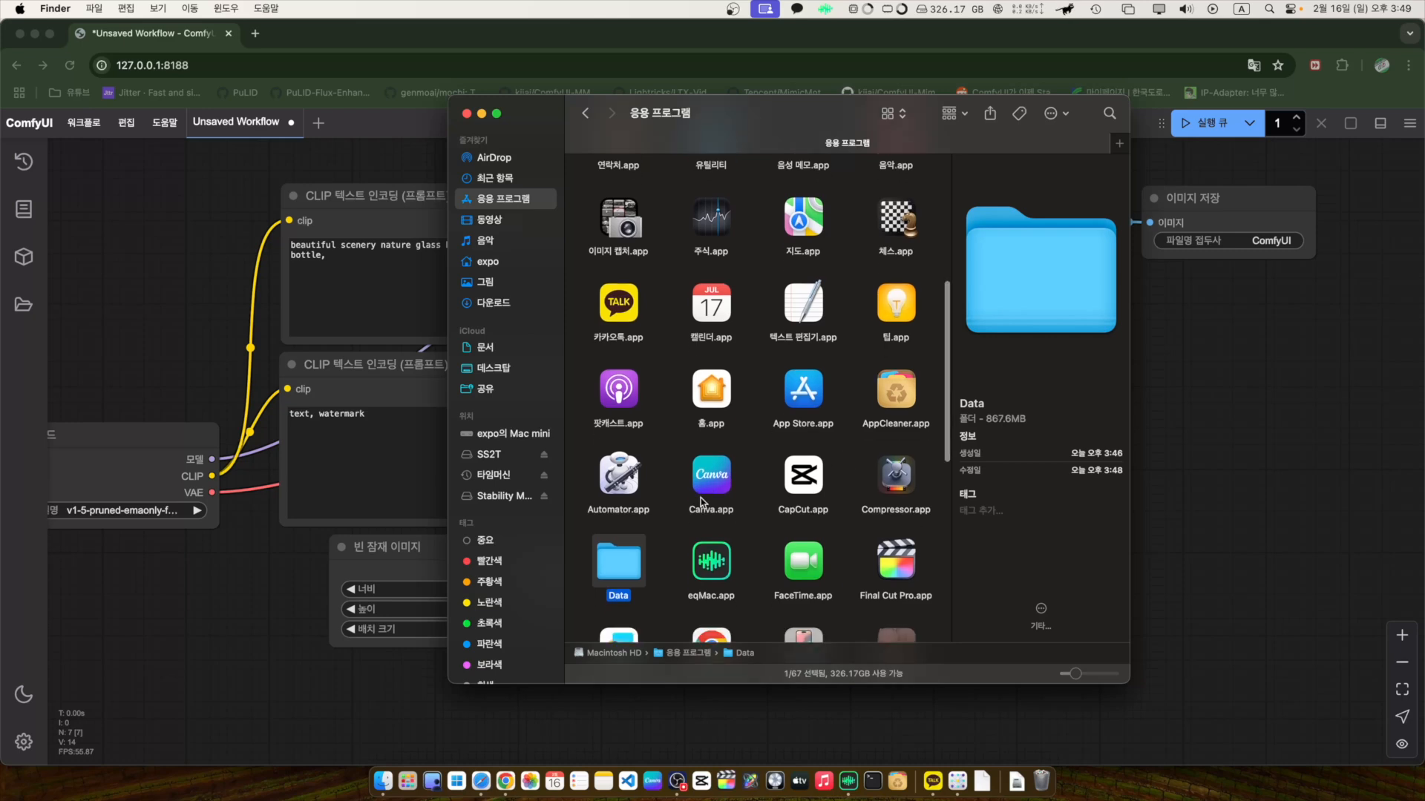
double_click(638, 562)
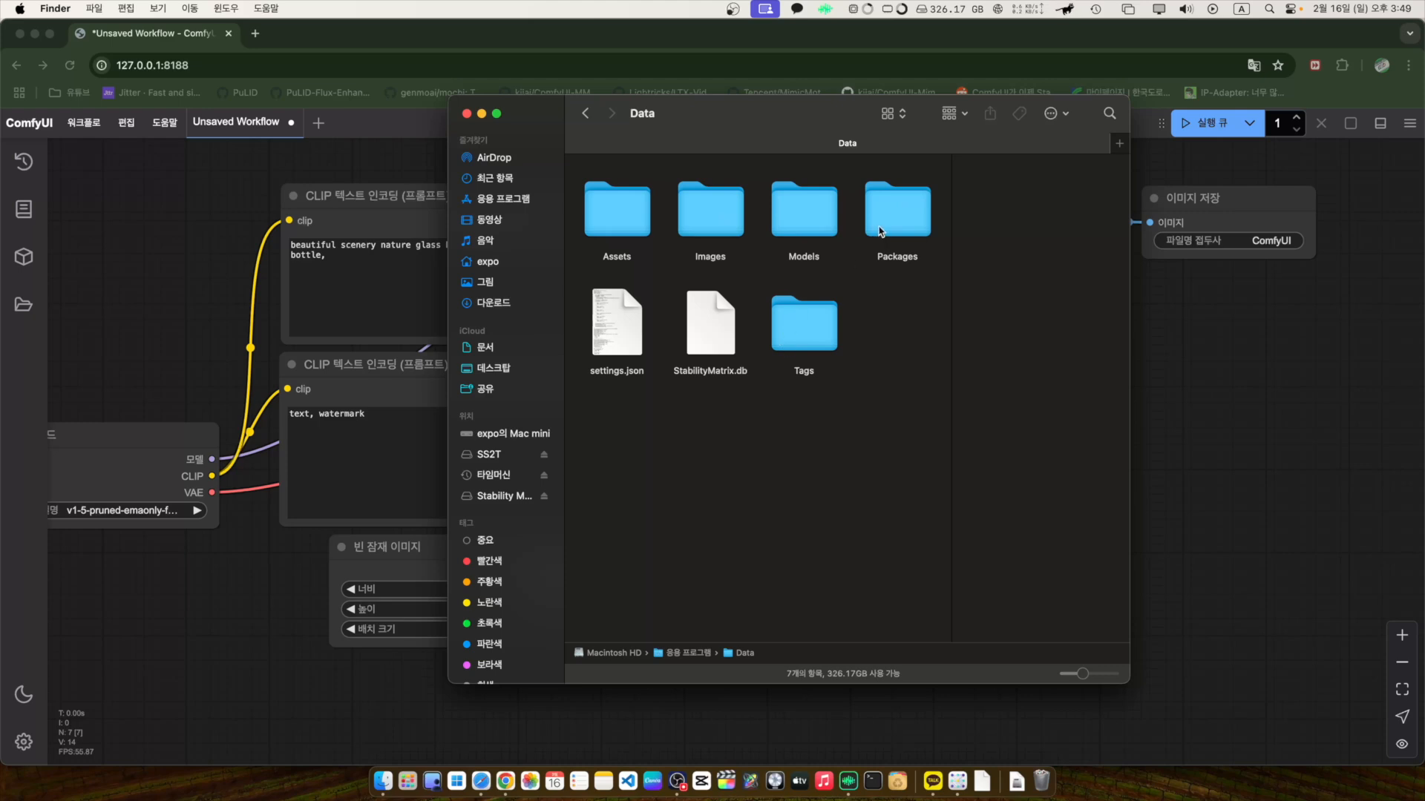
left_click(814, 235)
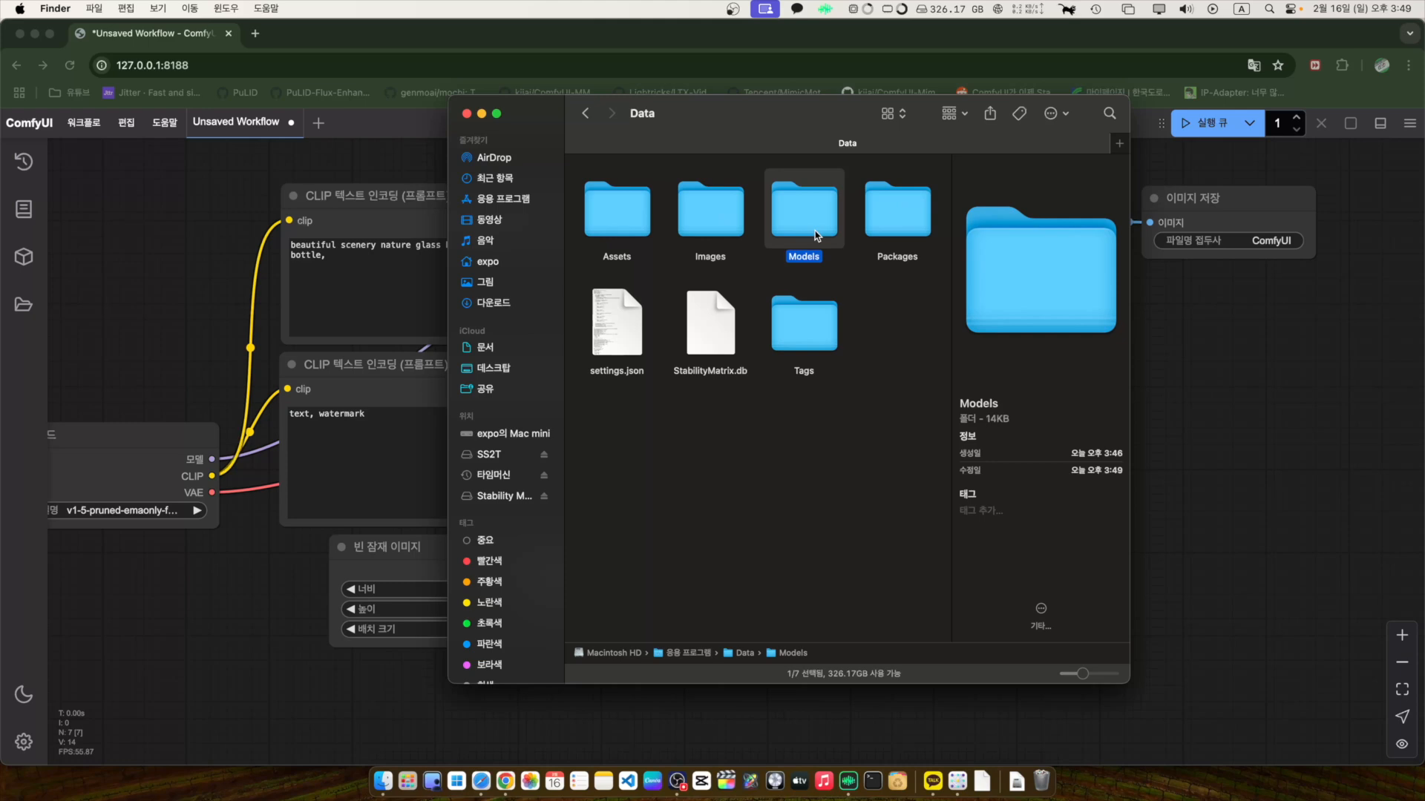
double_click(815, 234)
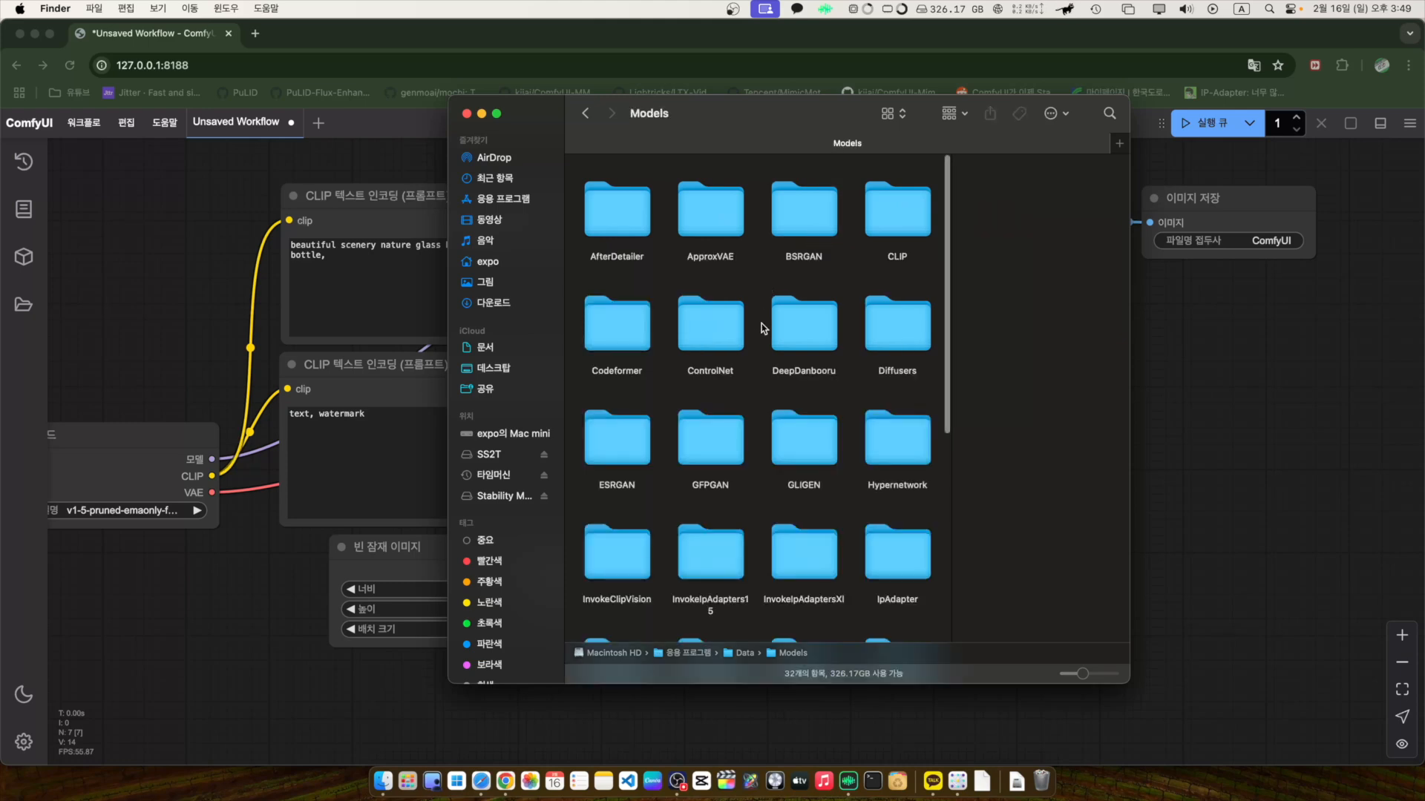
- Examine the shared model folders, including CLIP, ControlNet, Unet, VAE and Lora
left_click(888, 237)
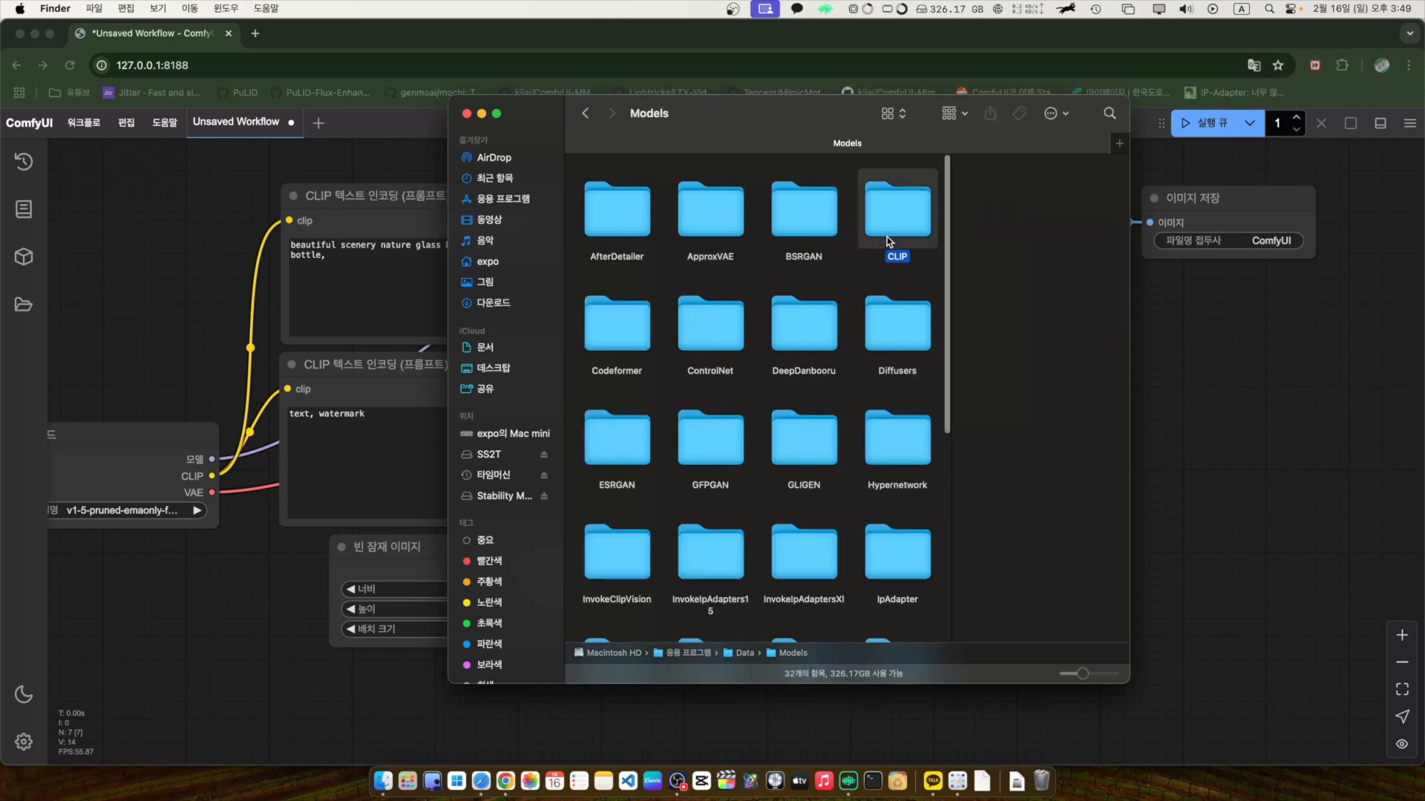
left_click(711, 350)
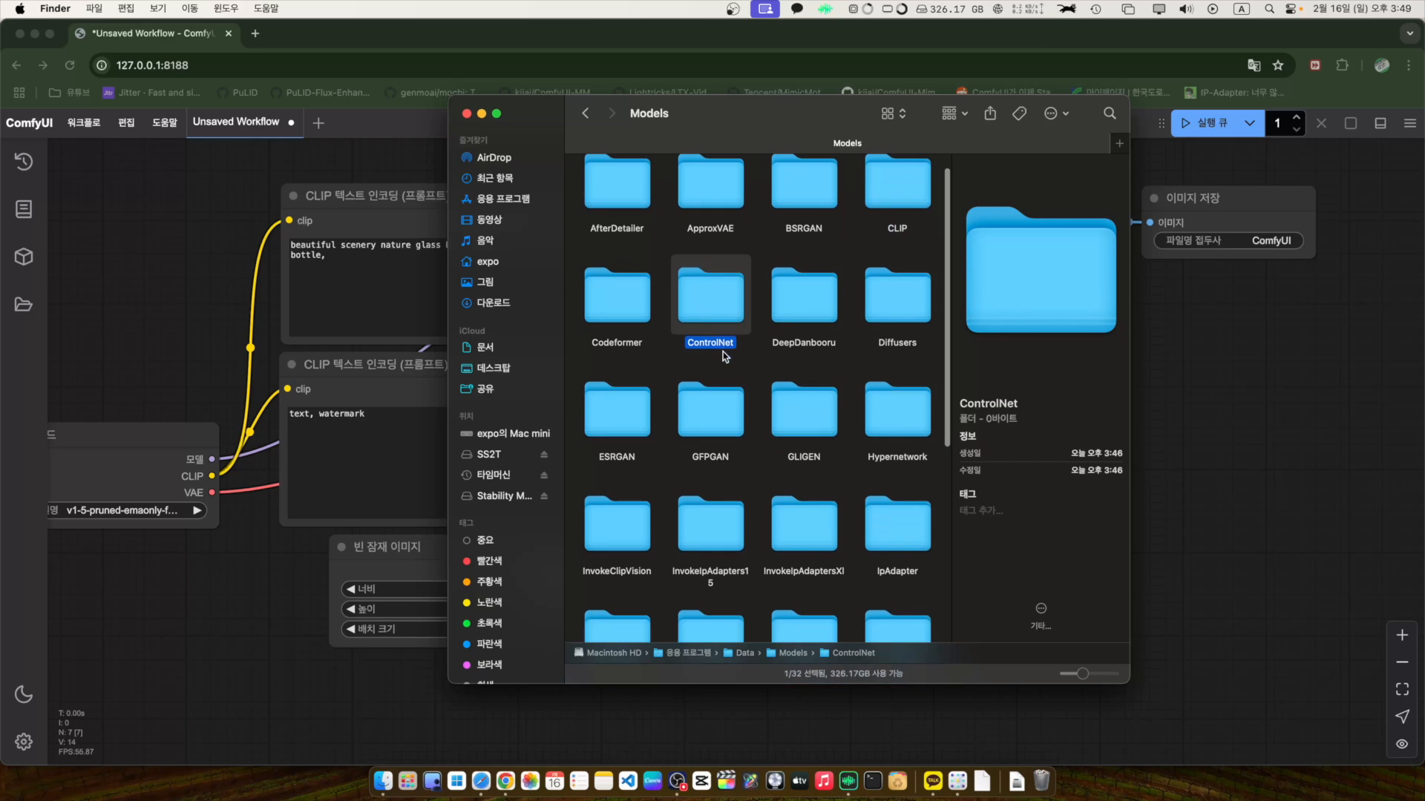
scroll(719, 353, "down", 10)
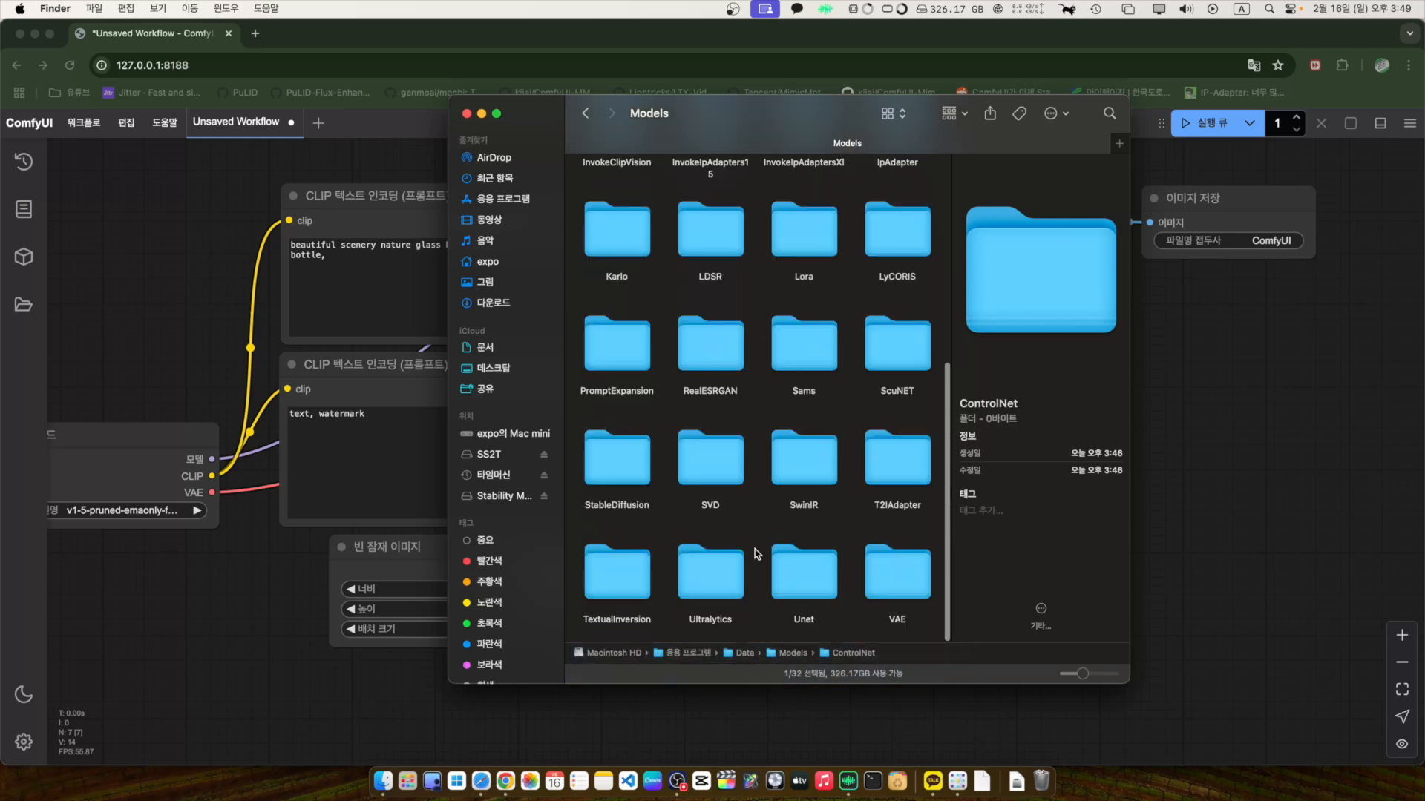
left_click(806, 576)
left_click(912, 576)
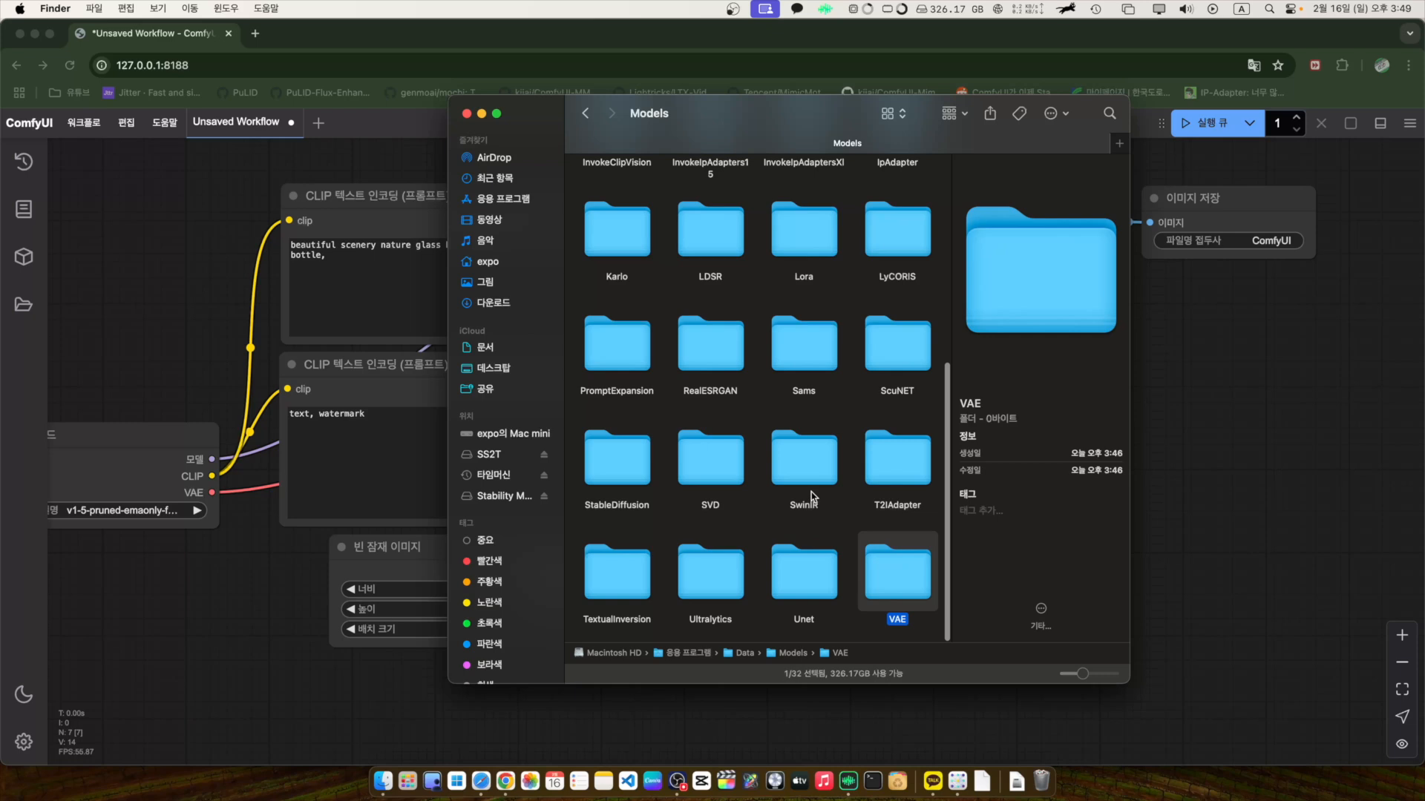
left_click(809, 247)
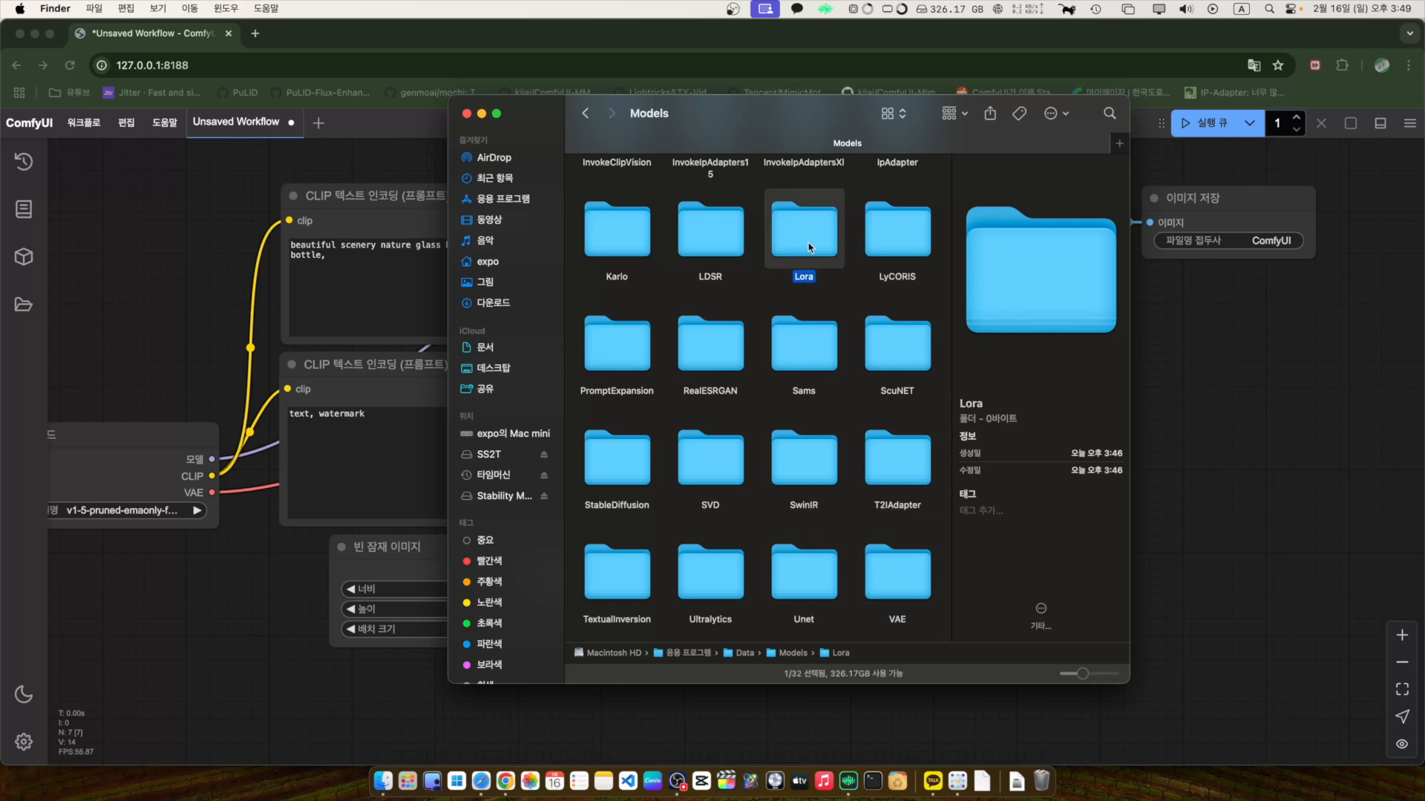
scroll(812, 273, "up", 5)
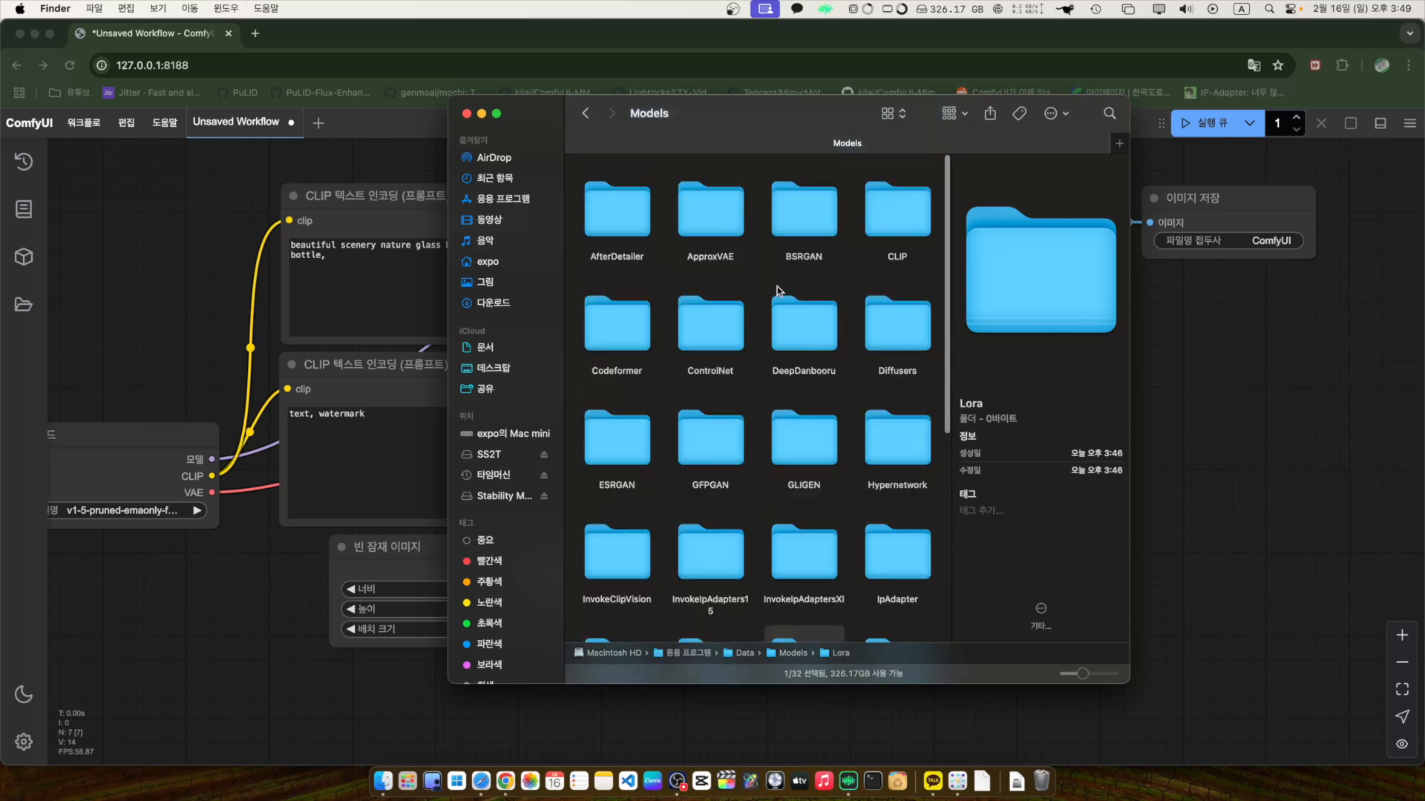
- Return to the Data folder, open the ComfyUI folder inside Packages, and select its custom_nodes folder
left_click(579, 116)
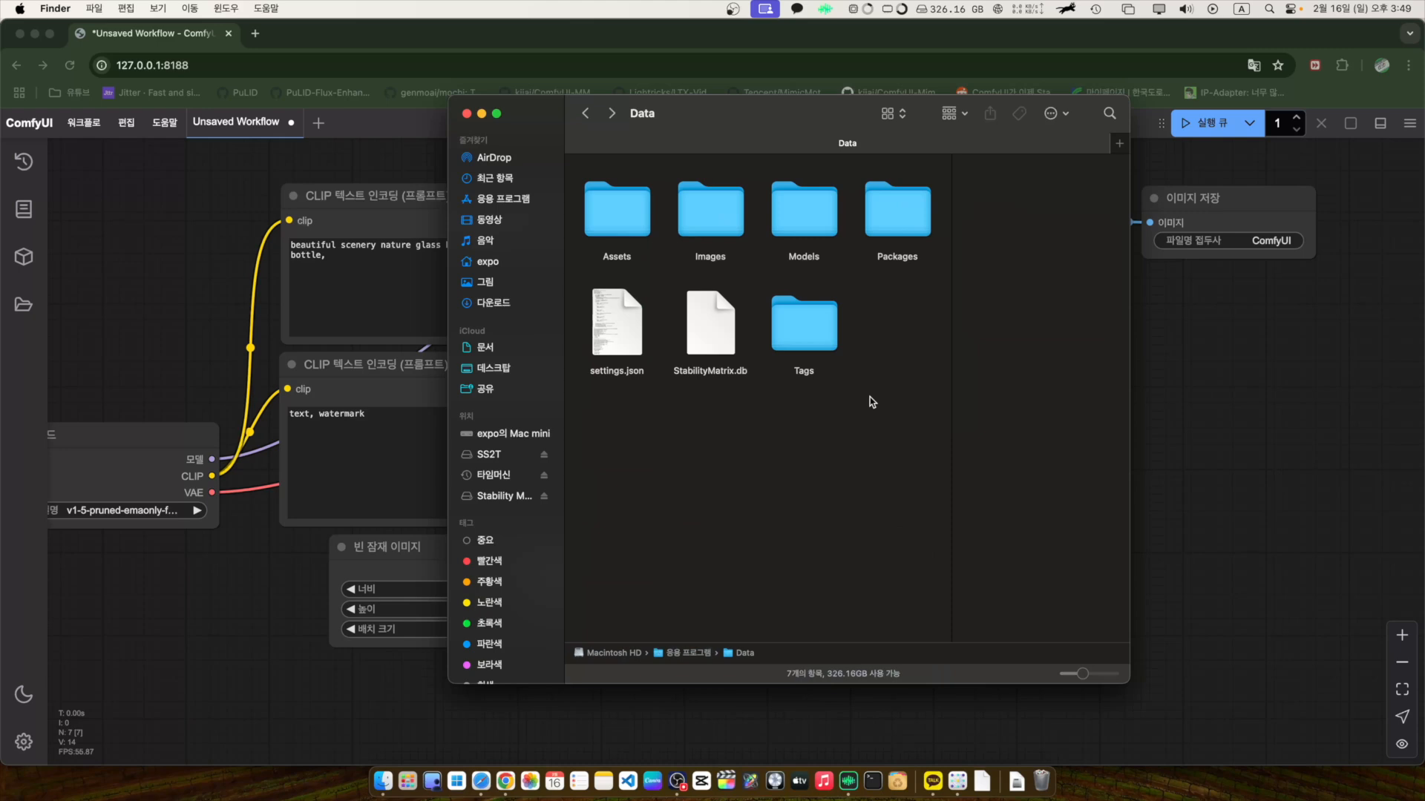
left_click(789, 214)
double_click(894, 223)
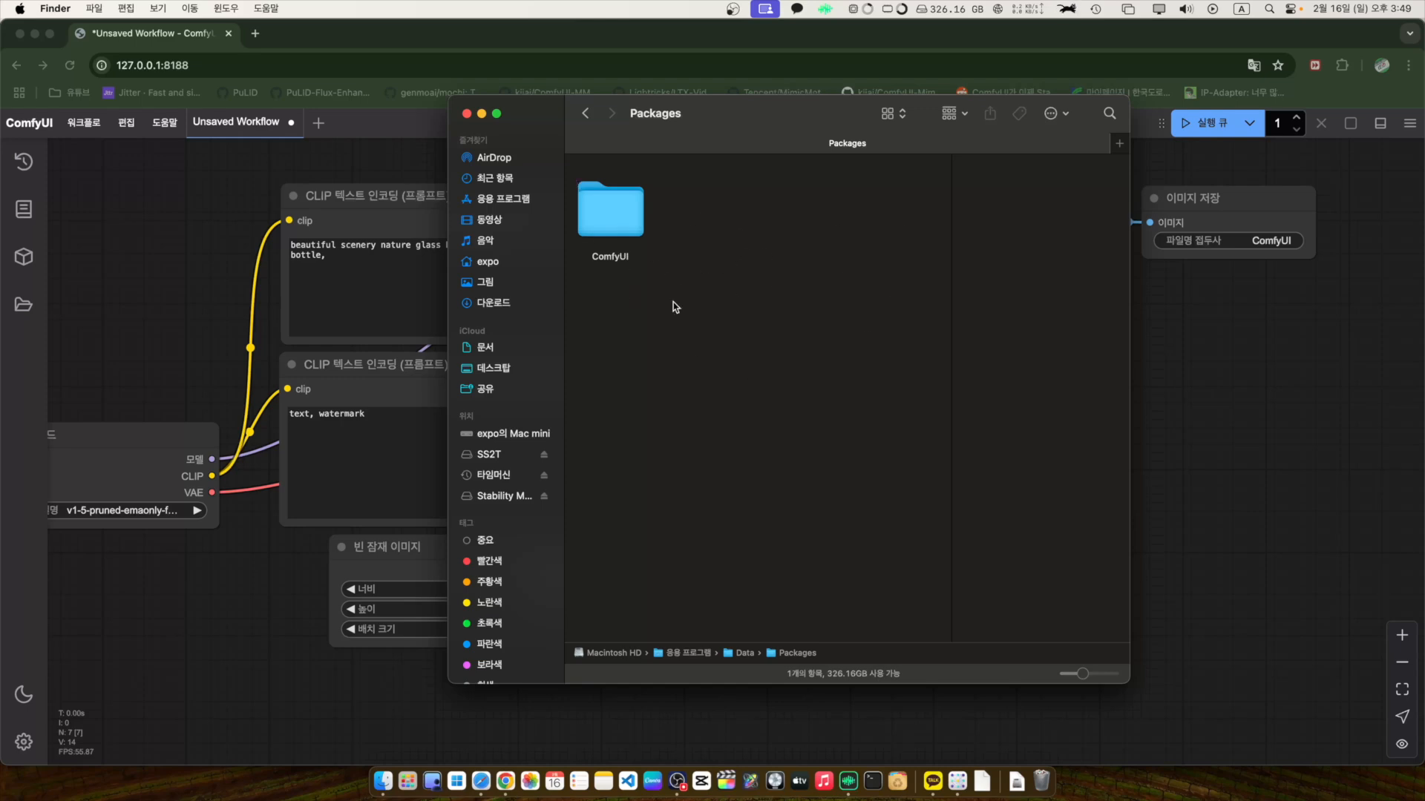
double_click(617, 216)
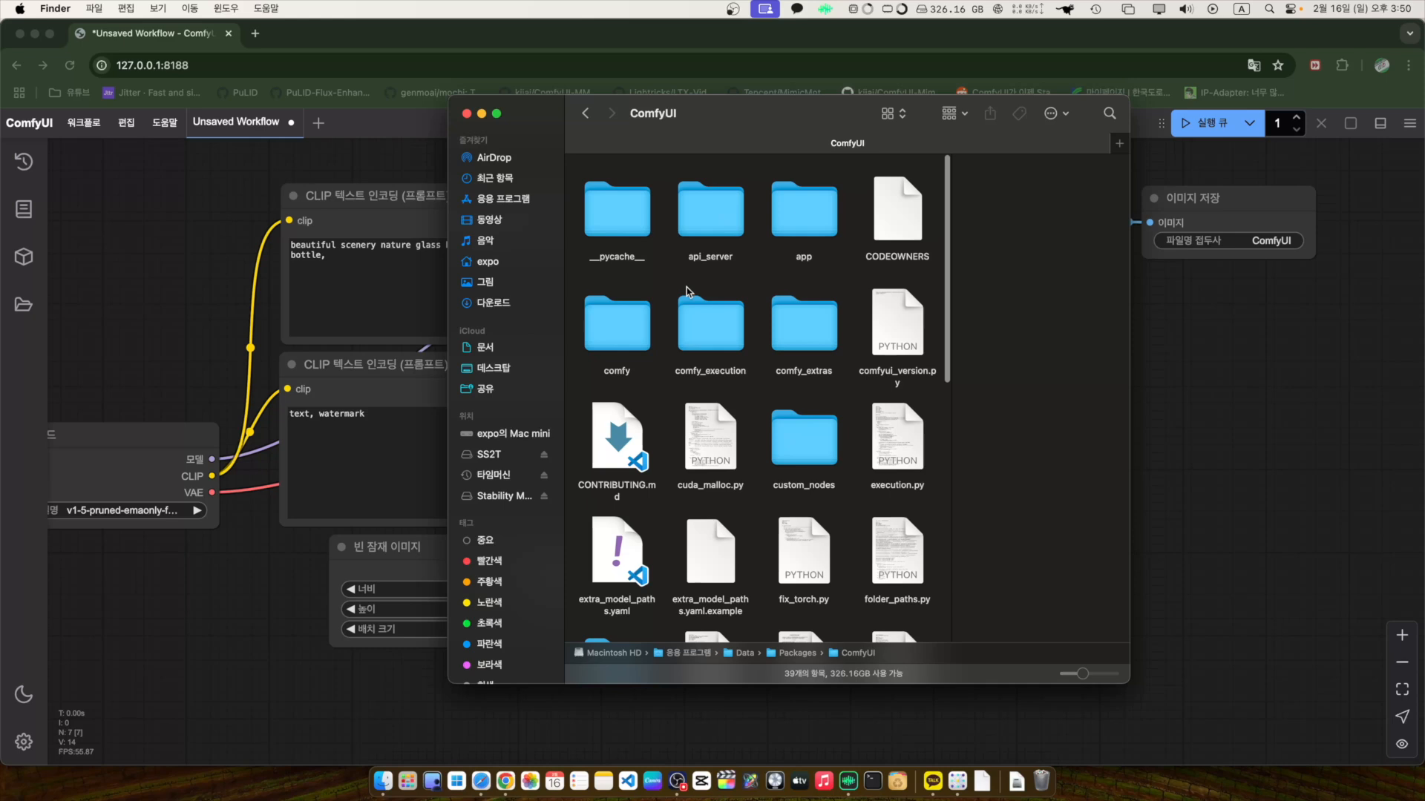
scroll(782, 295, "down", 2)
scroll(782, 295, "down", 4)
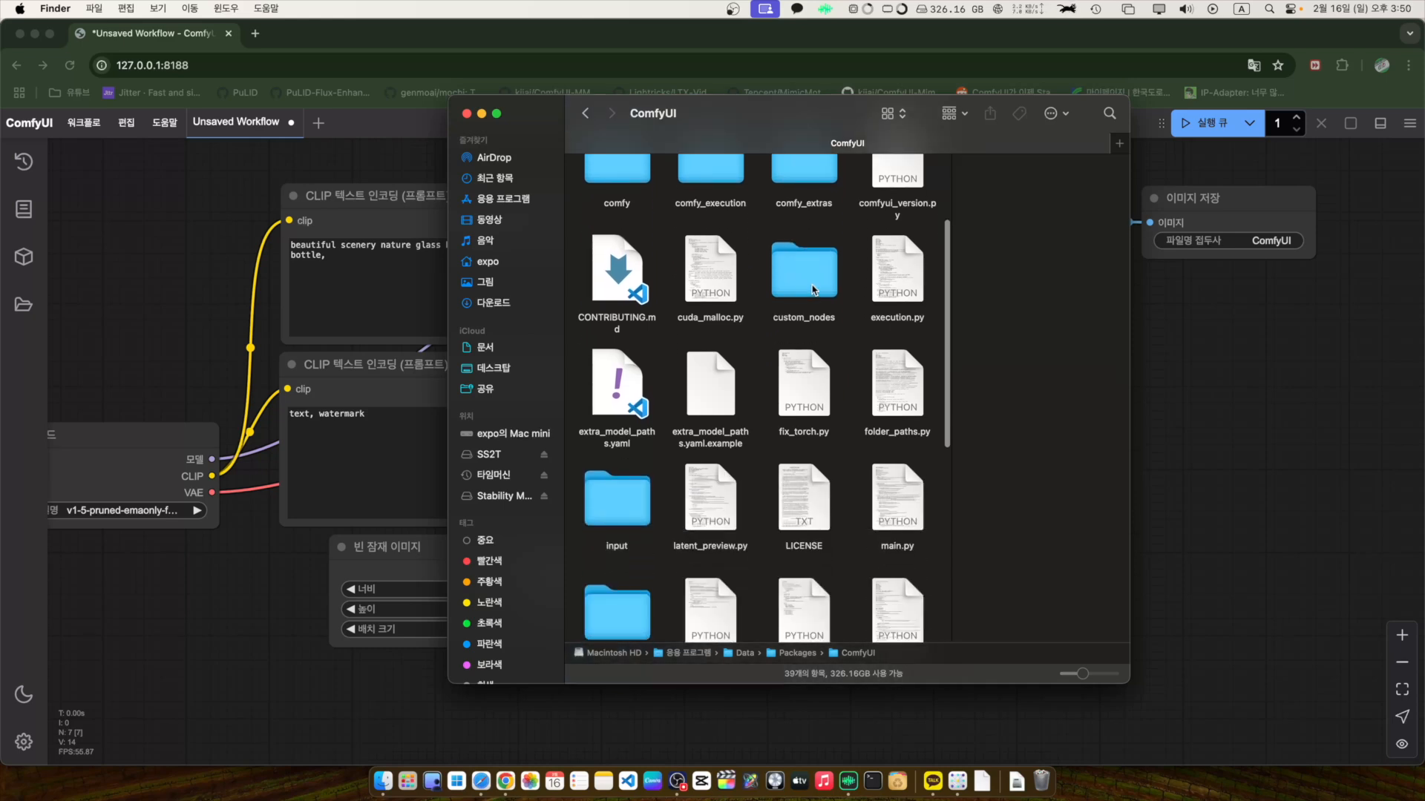
left_click(813, 288)
scroll(690, 535, "down", 1)
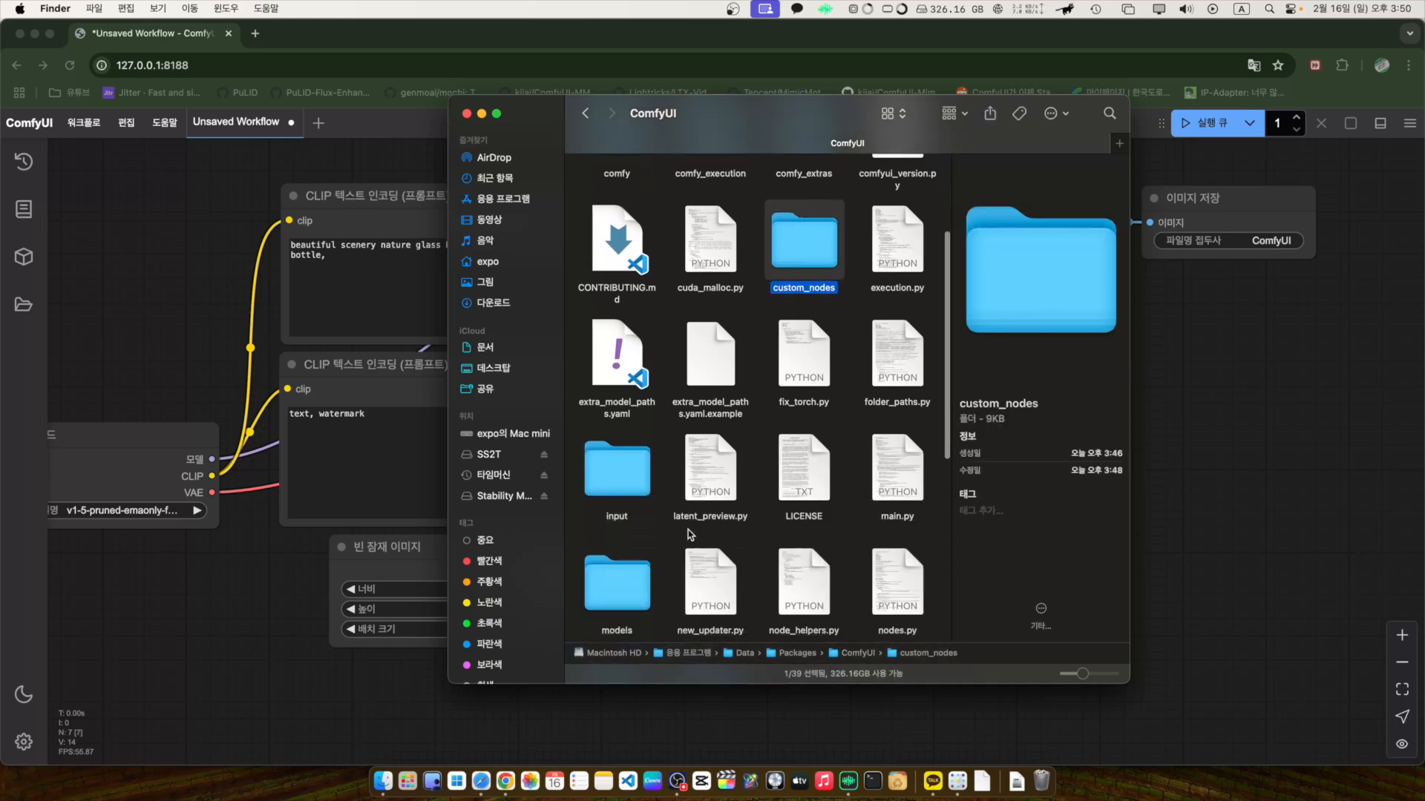
- View the contents of ComfyUI's input and output folders, returning to the ComfyUI folder after each
left_click(652, 490)
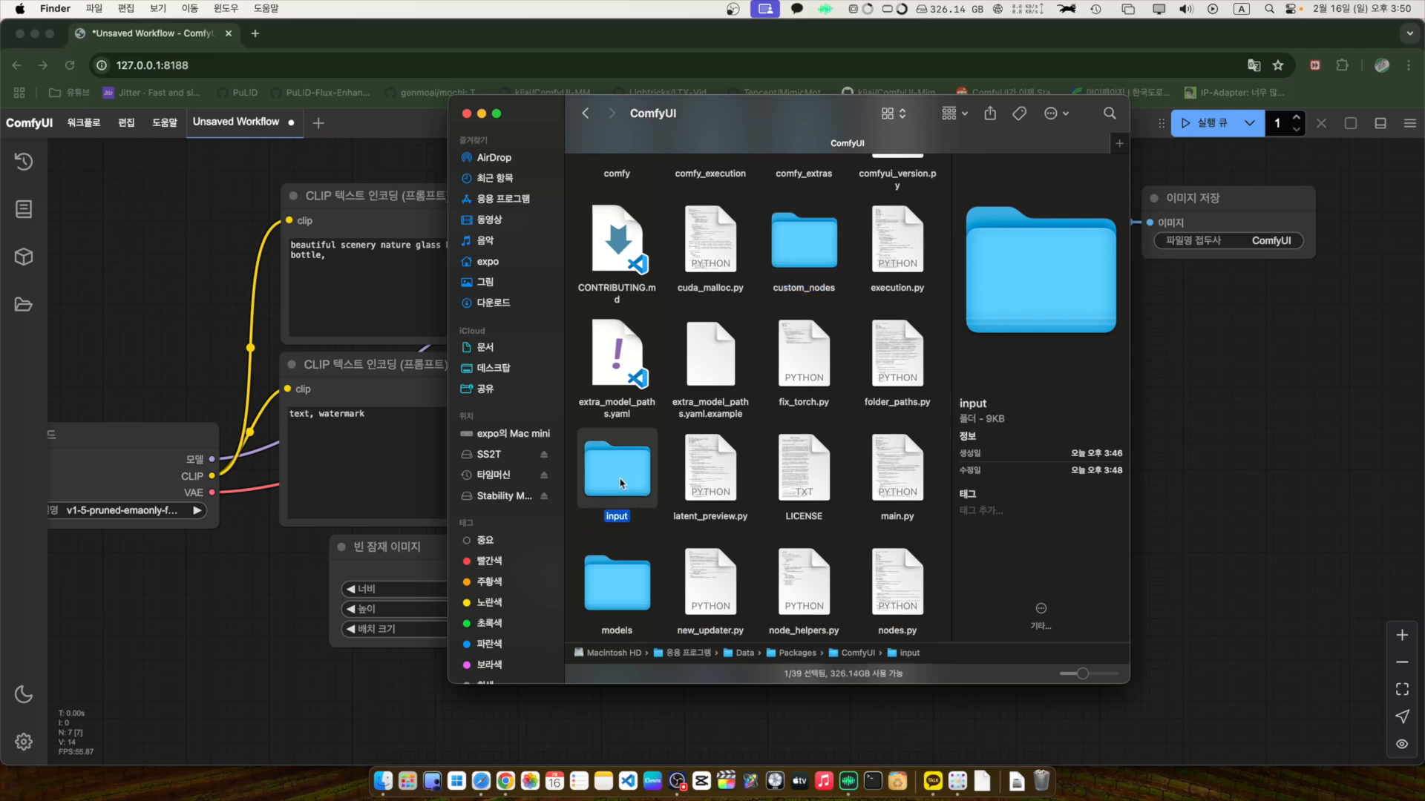
double_click(621, 483)
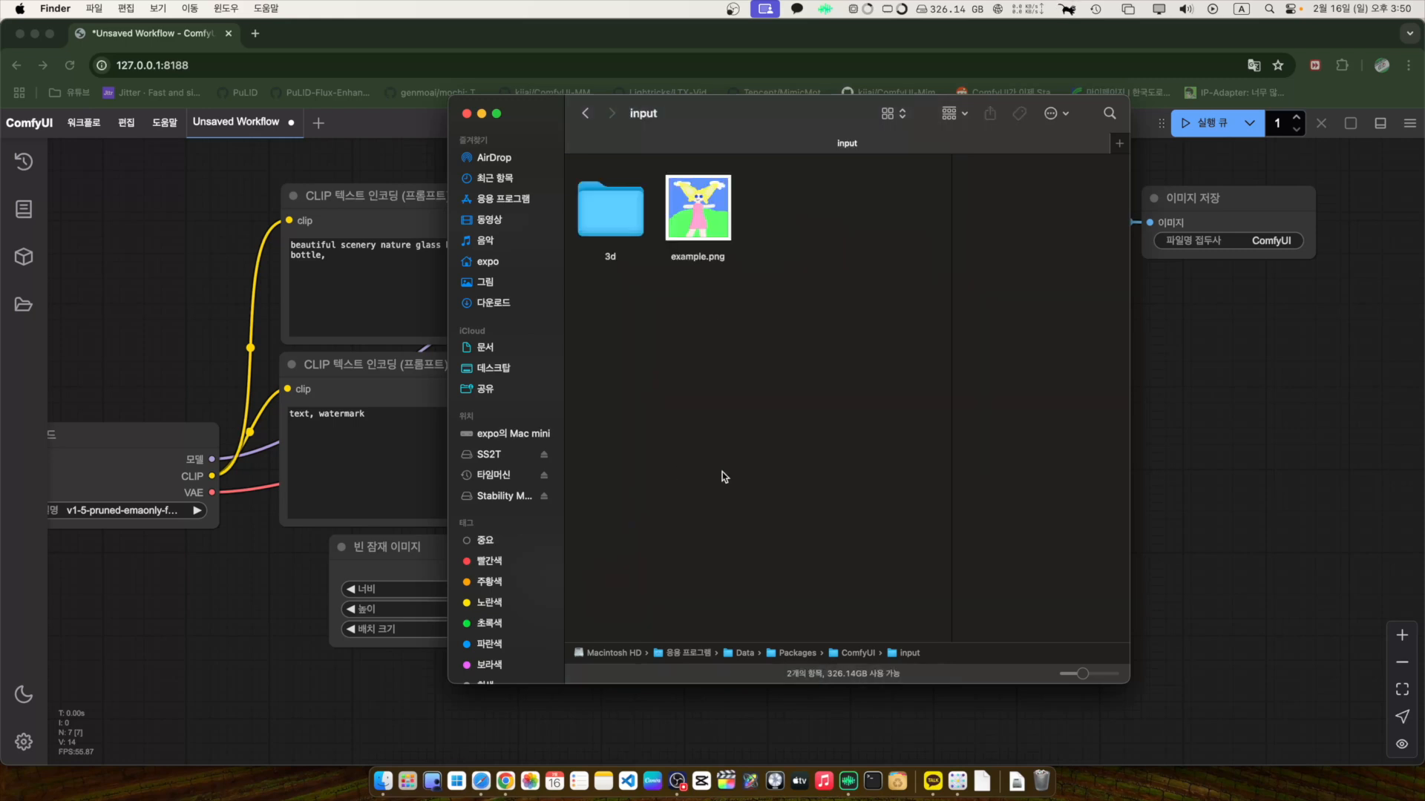
left_click(586, 113)
scroll(676, 534, "down", 5)
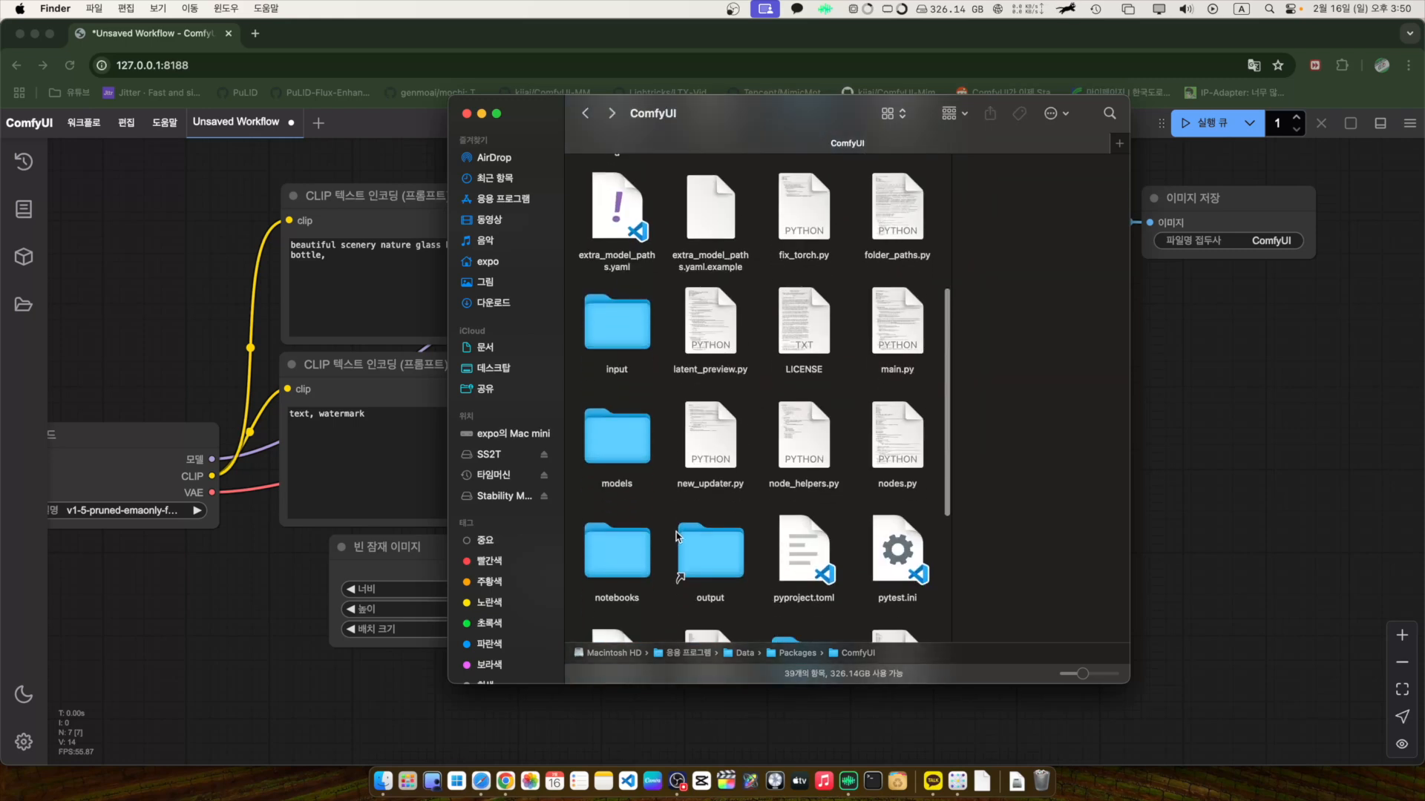
left_click(719, 475)
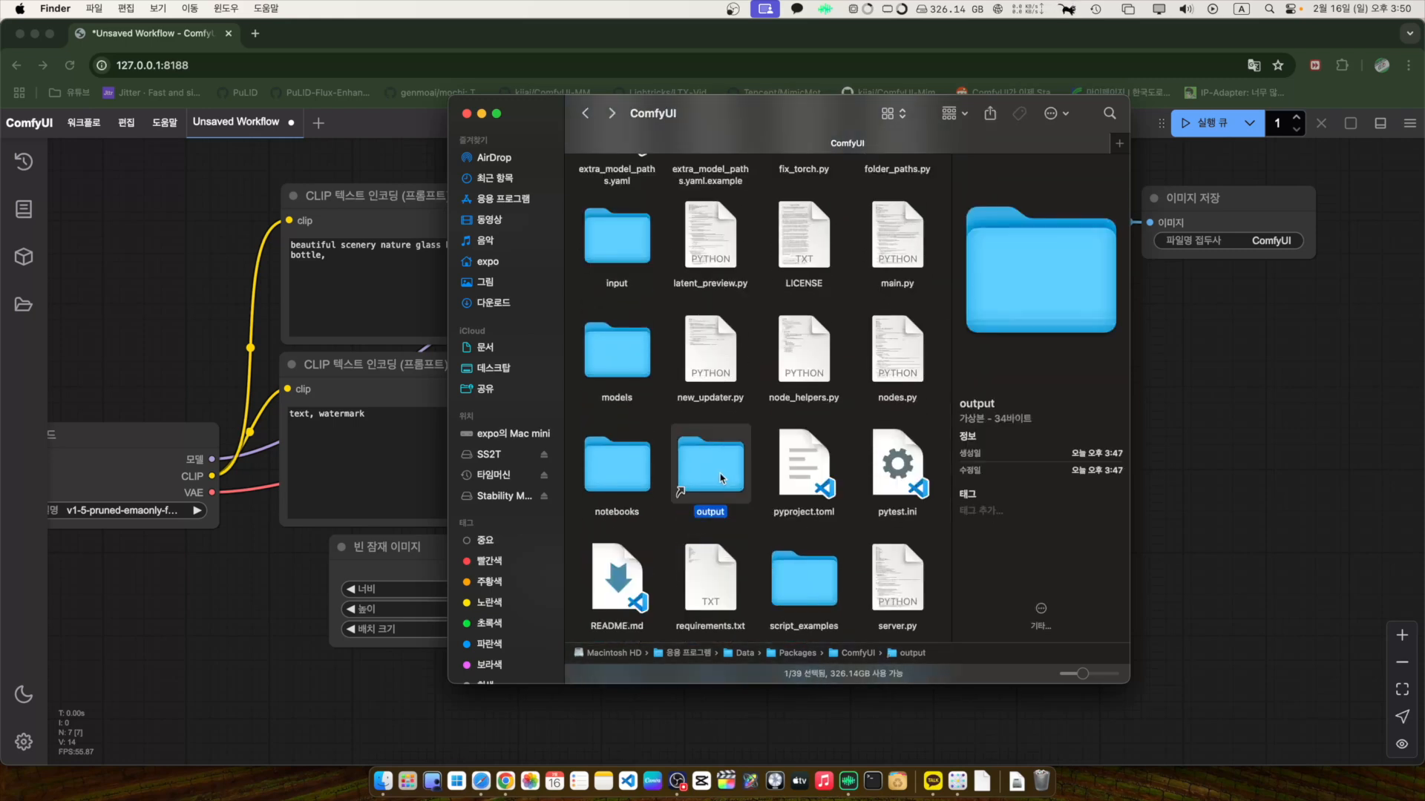
double_click(720, 478)
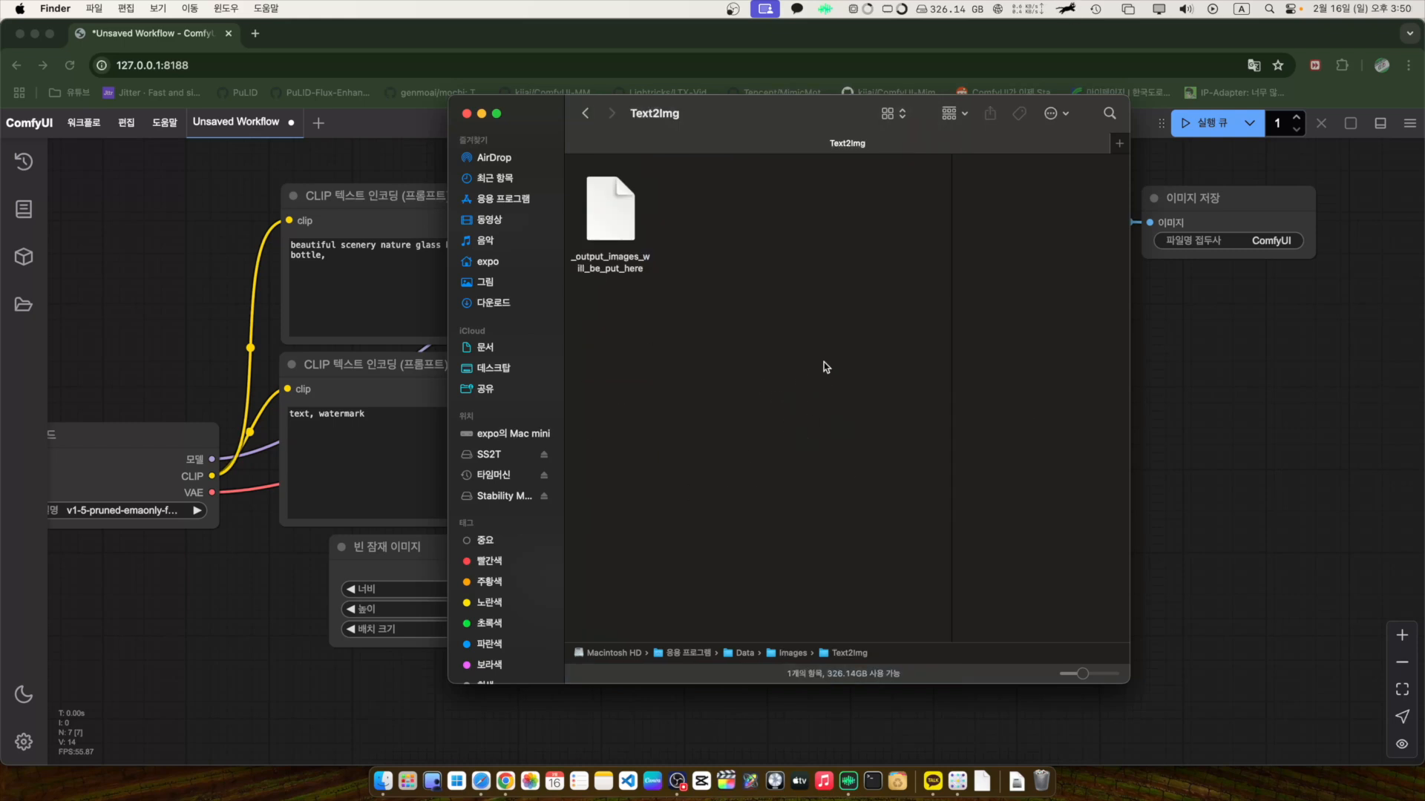
left_click(586, 115)
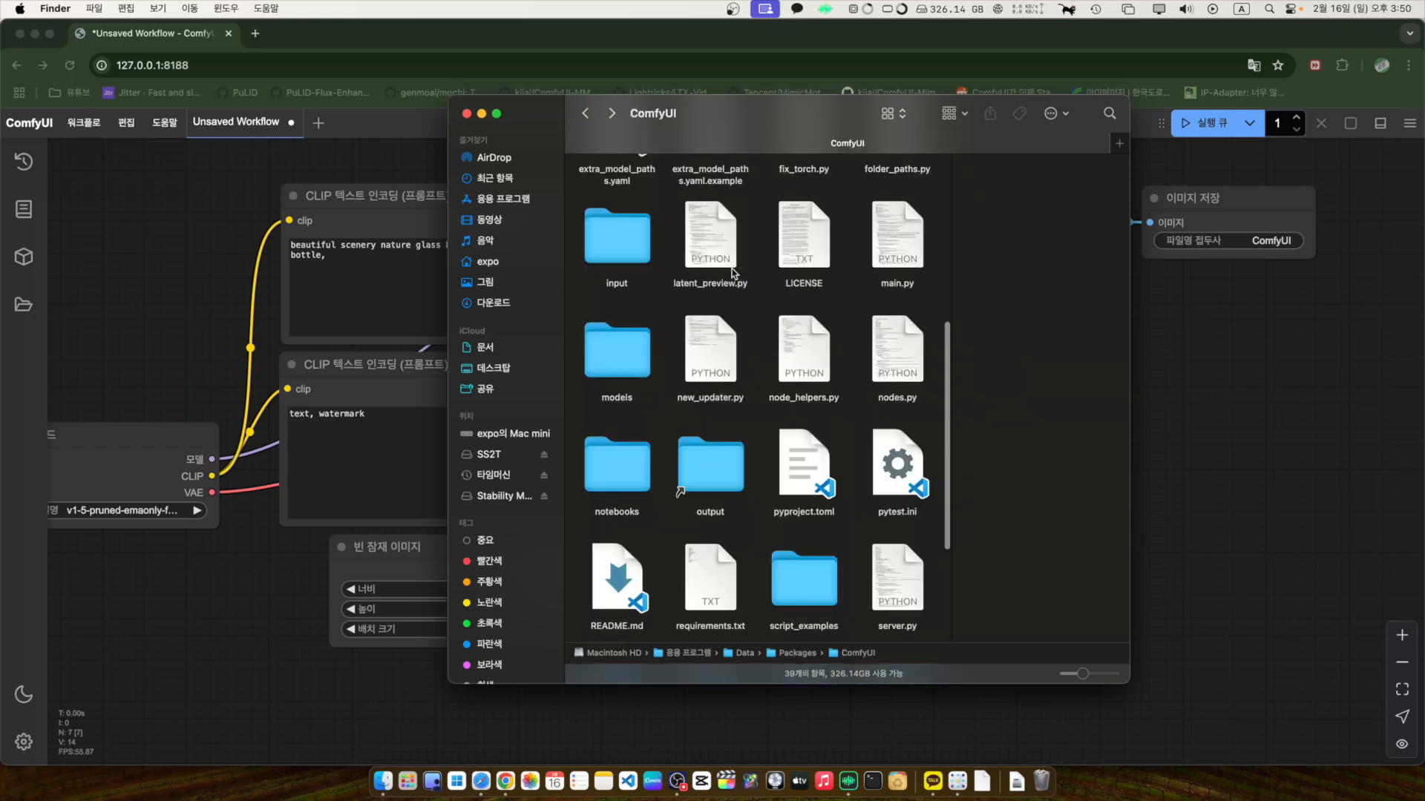
- Preview main.py in the ComfyUI folder and open the models folder there
scroll(755, 337, "up", 5)
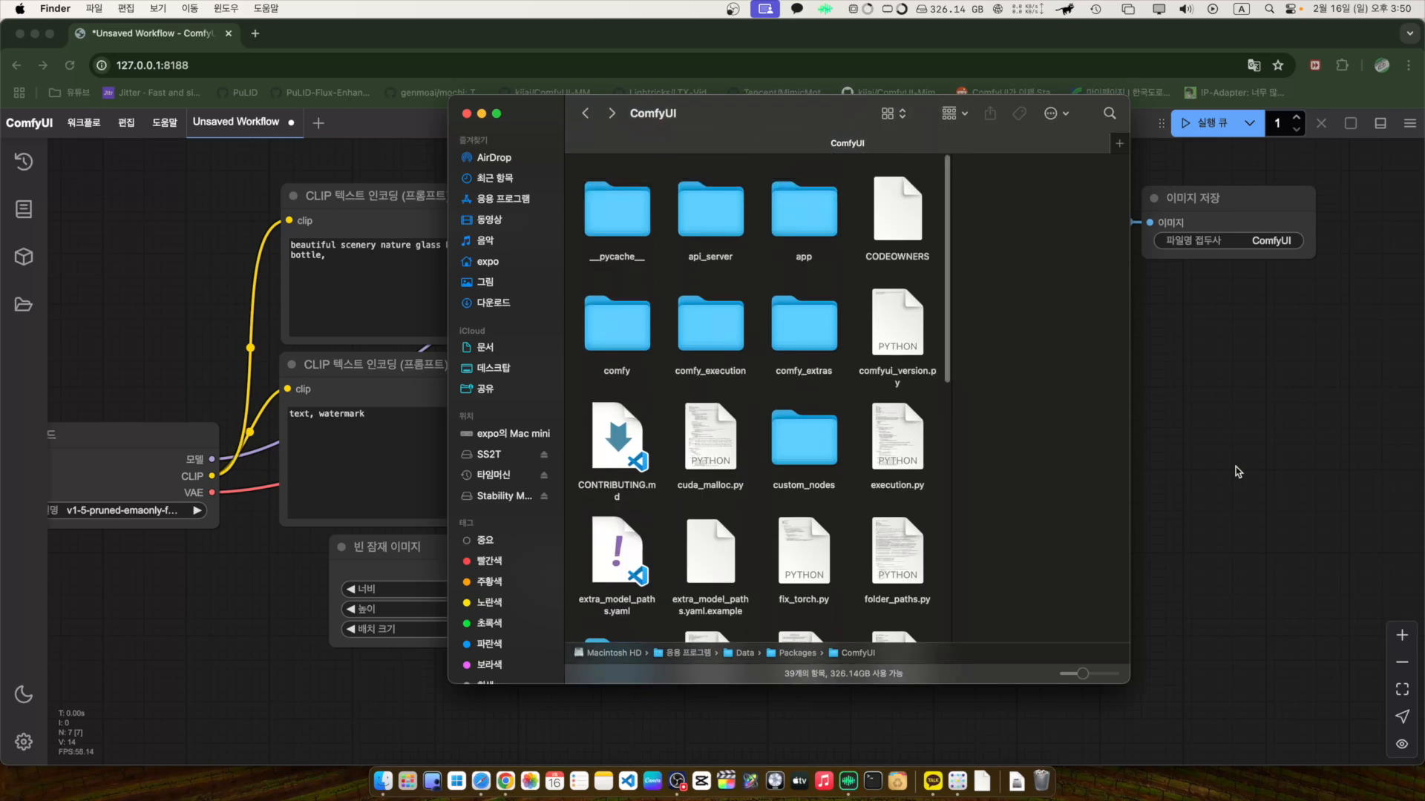
type("main")
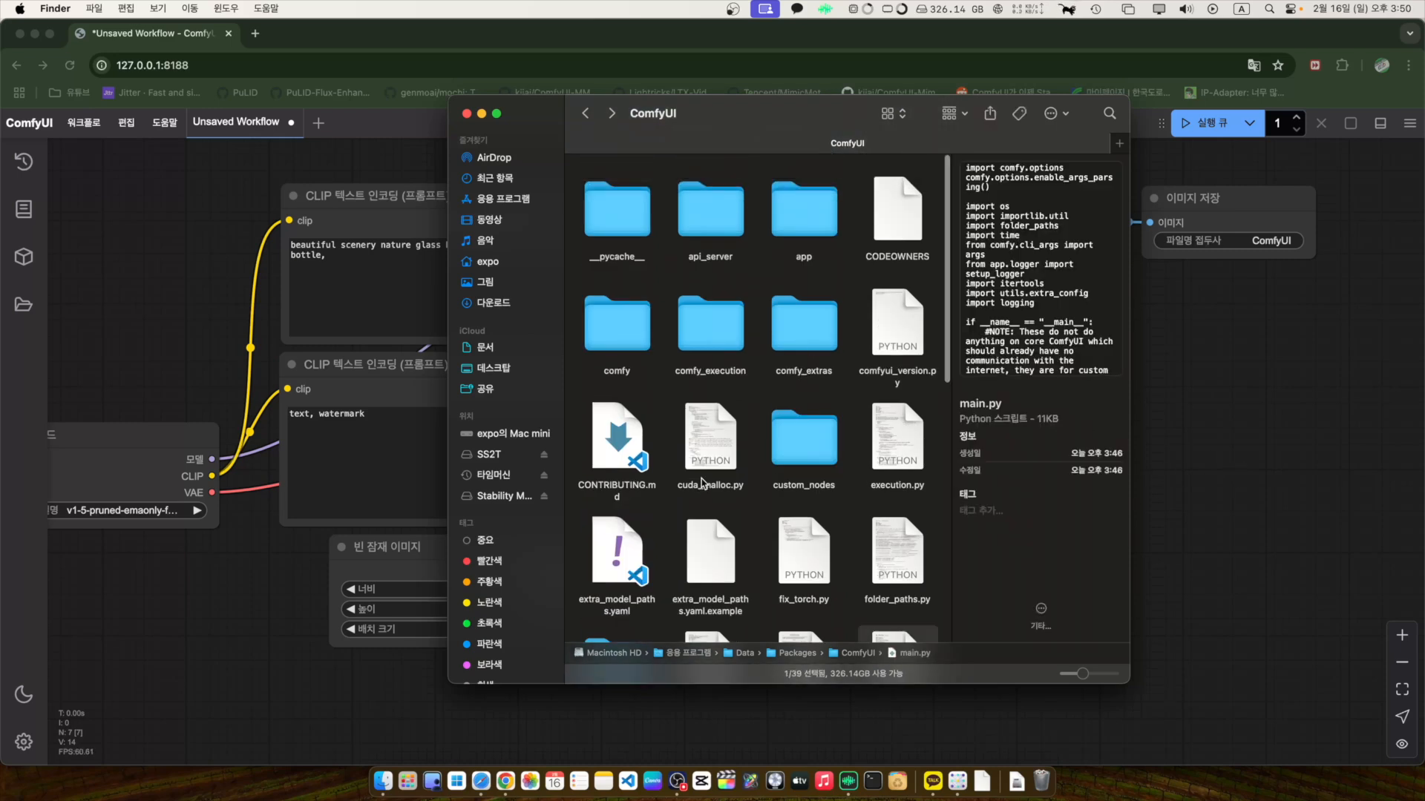
scroll(701, 483, "down", 6)
left_click(651, 466)
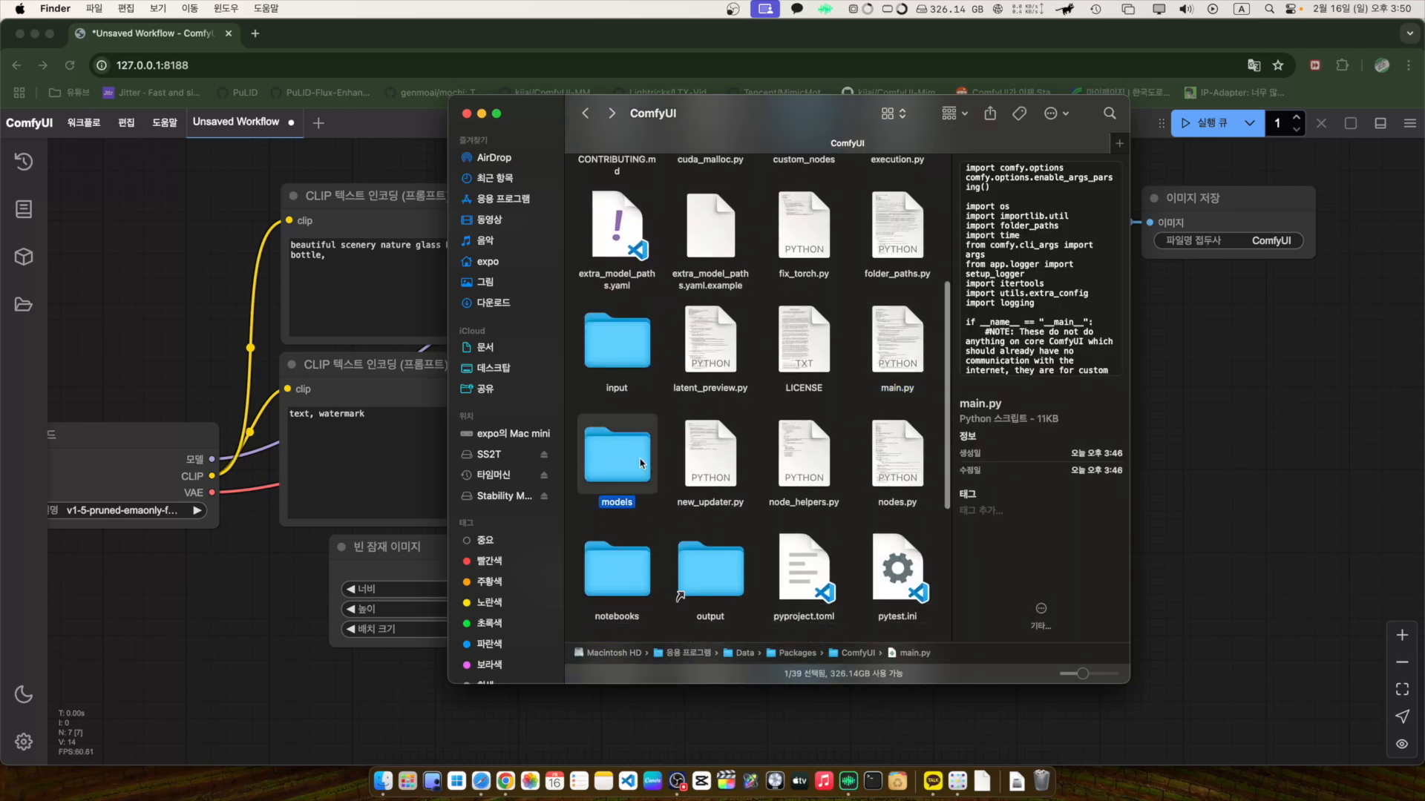
double_click(633, 464)
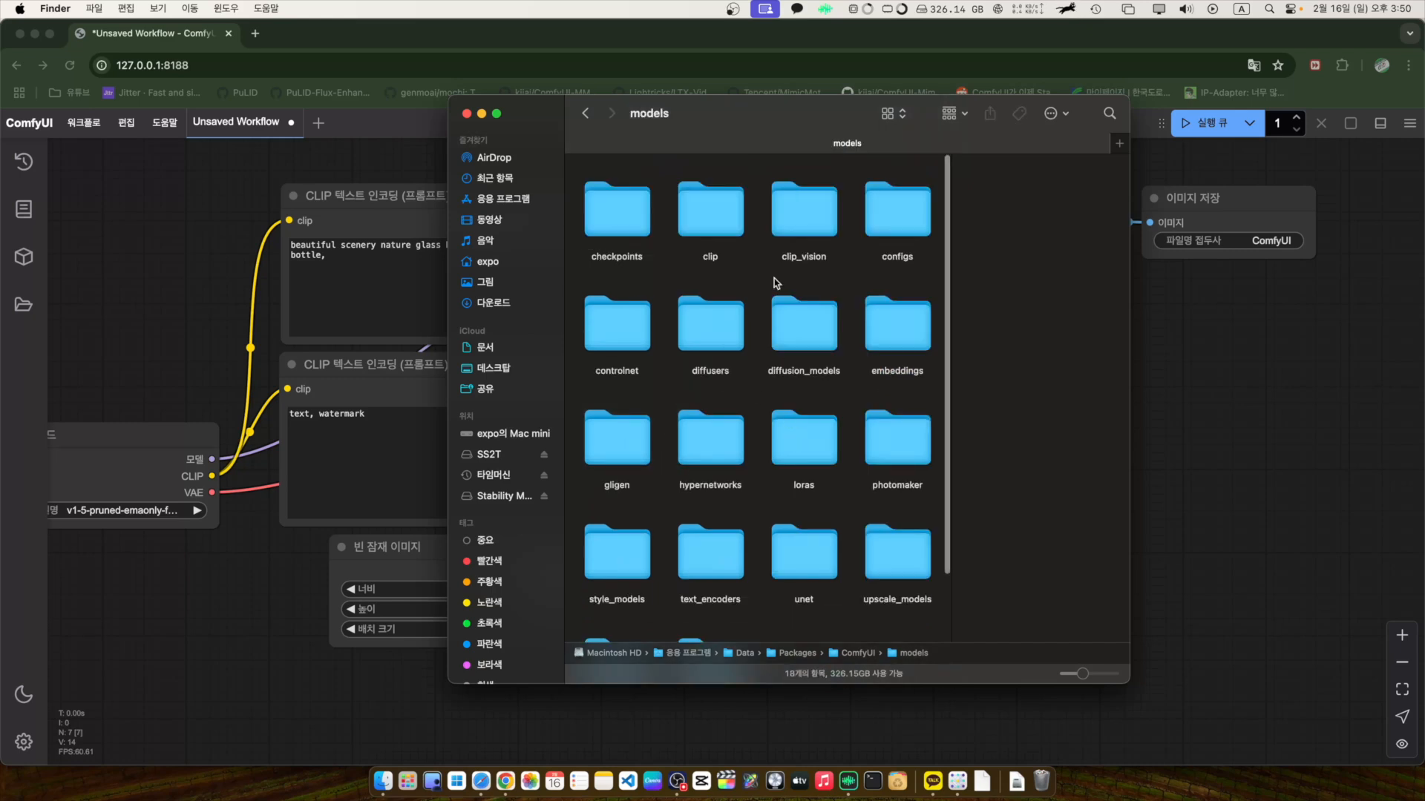
- Select the clip folder inside models and switch the folder's display to list view
left_click(710, 211)
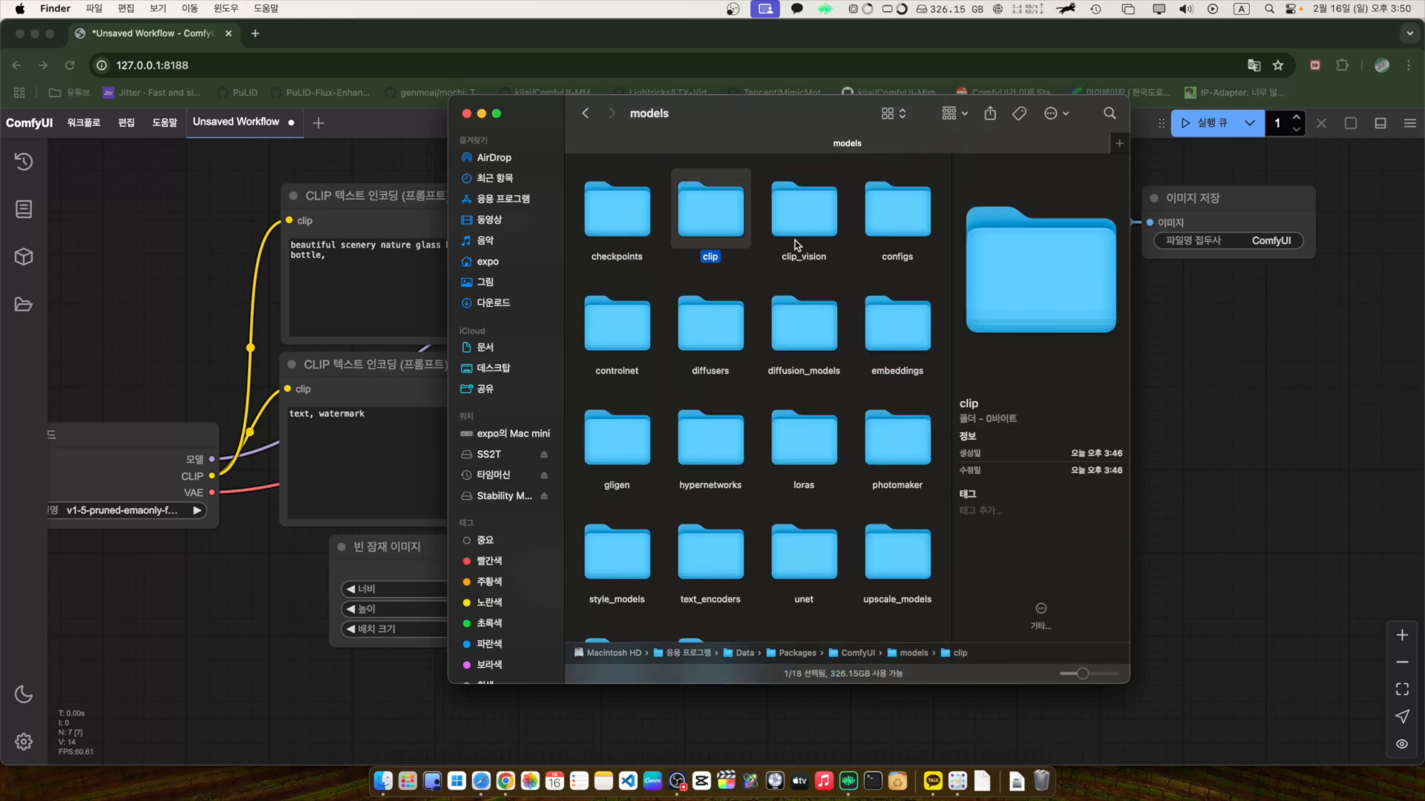
left_click(887, 114)
left_click(887, 131)
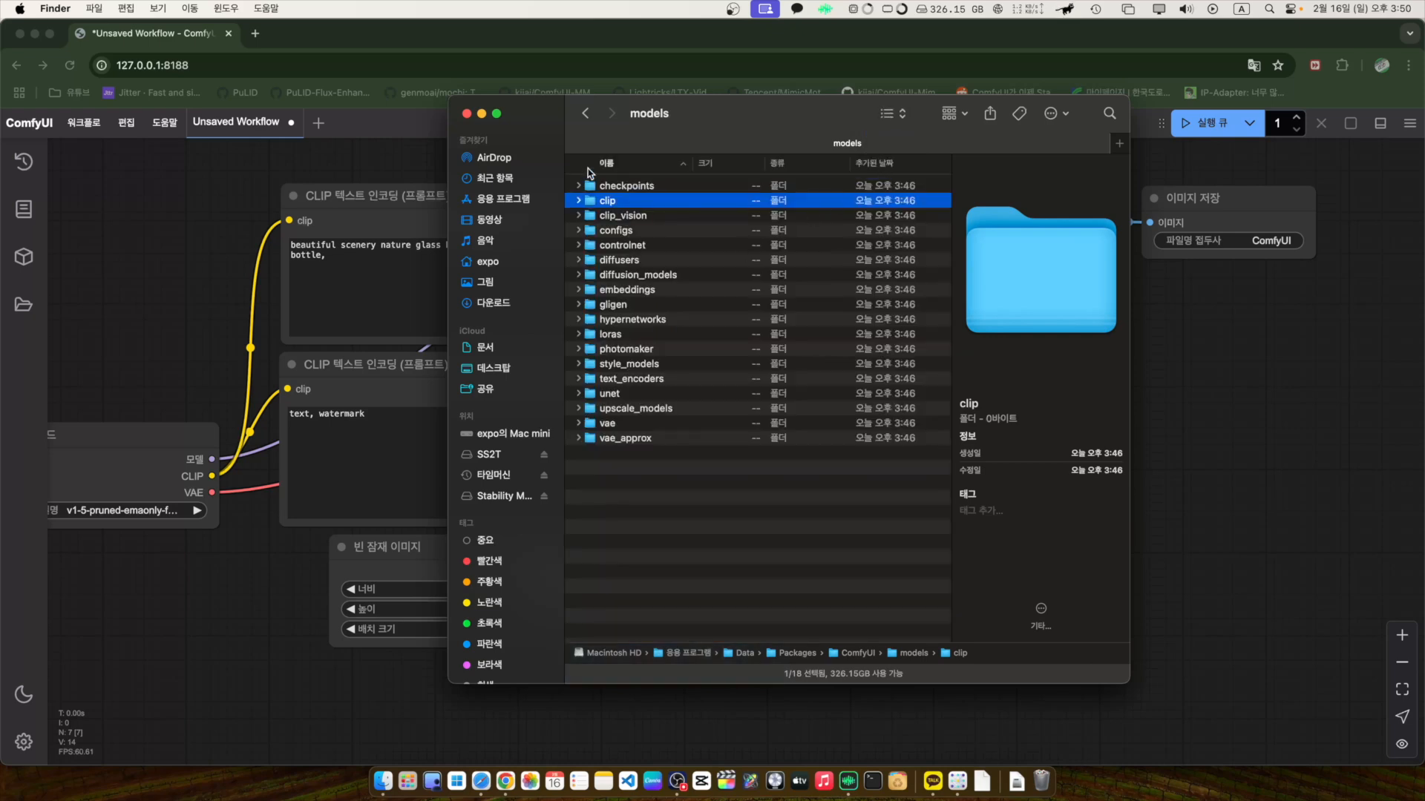
- Go through the checkpoints, clip, clip_vision, controlnet, loras, unet and vae folders in the models list
left_click(644, 185)
left_click(626, 204)
left_click(625, 215)
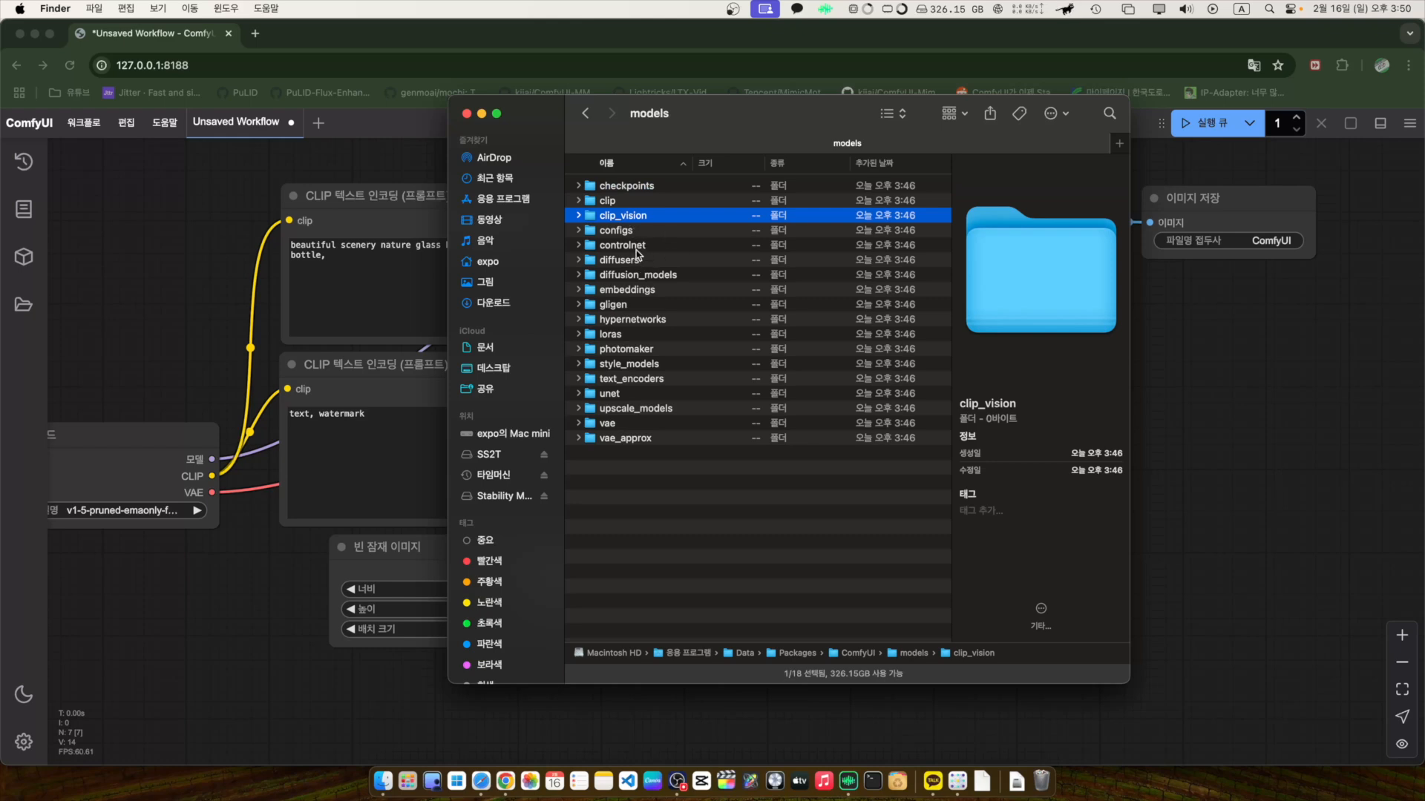
left_click(643, 246)
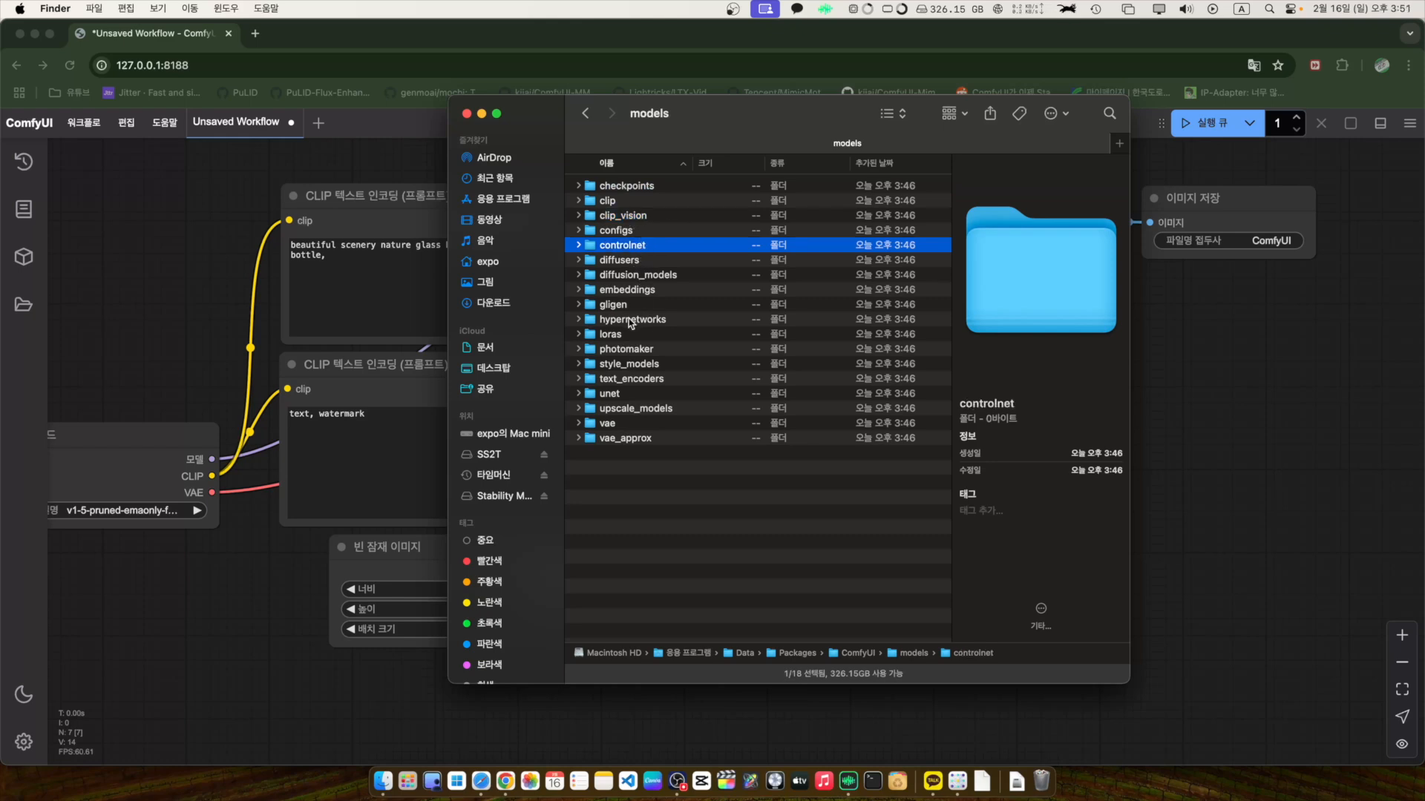
left_click(625, 334)
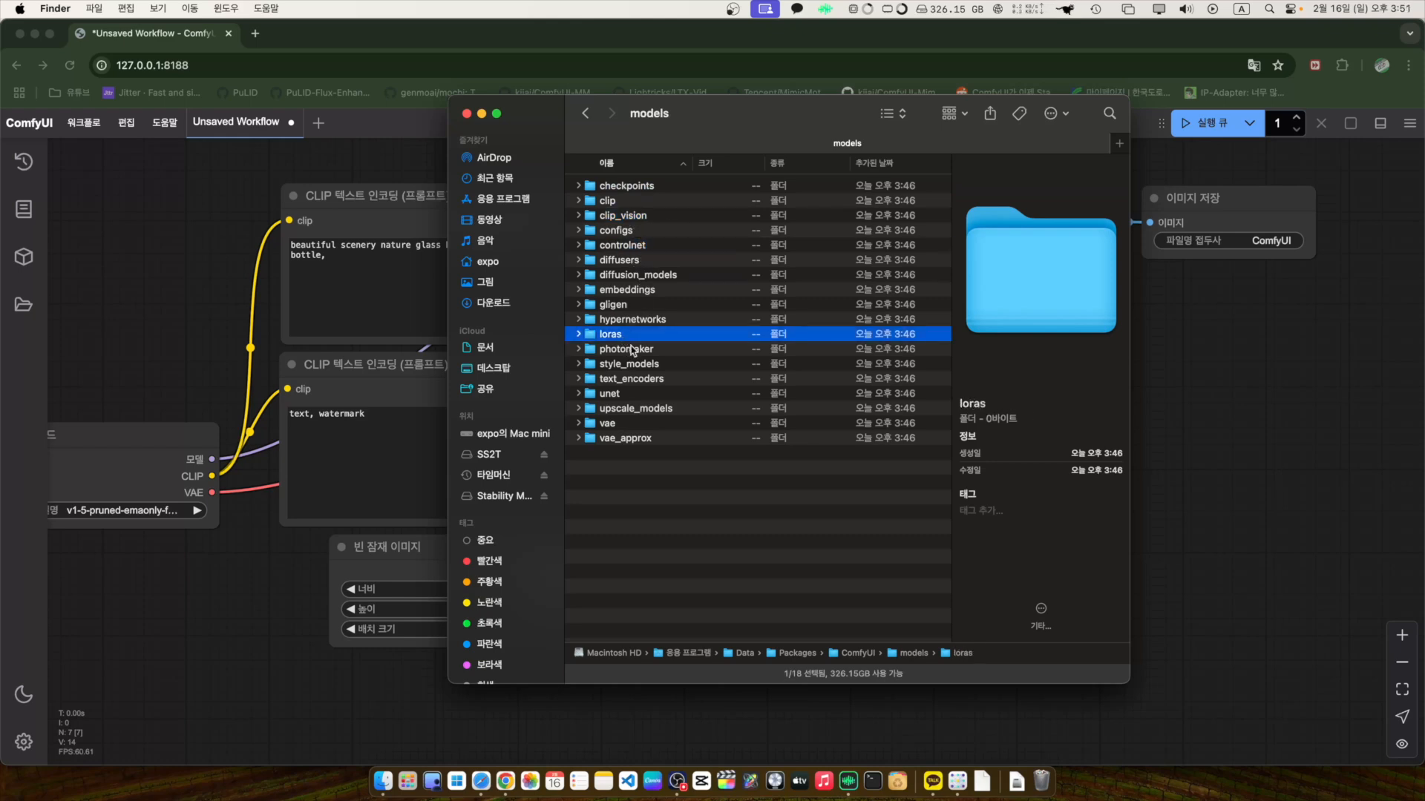
left_click(609, 394)
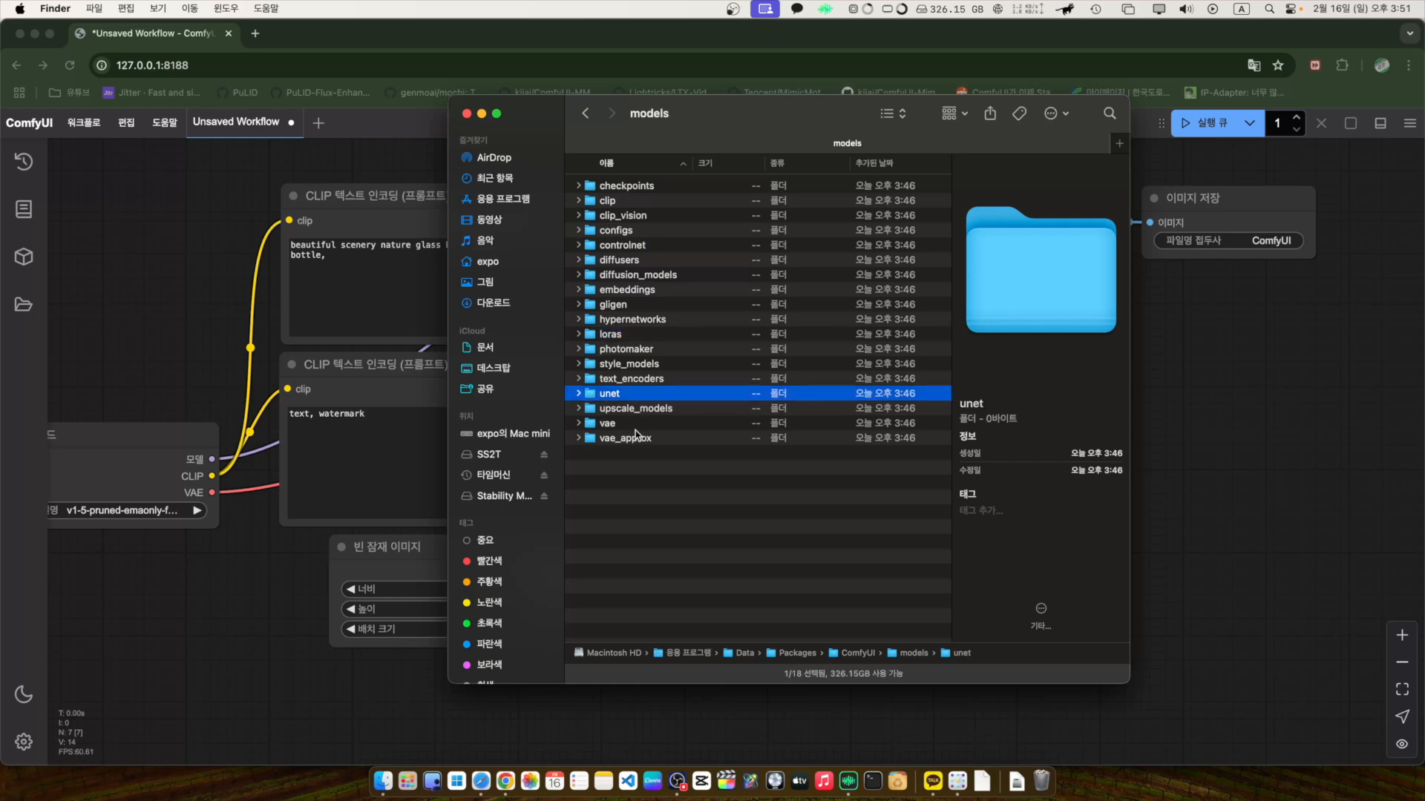
left_click(626, 422)
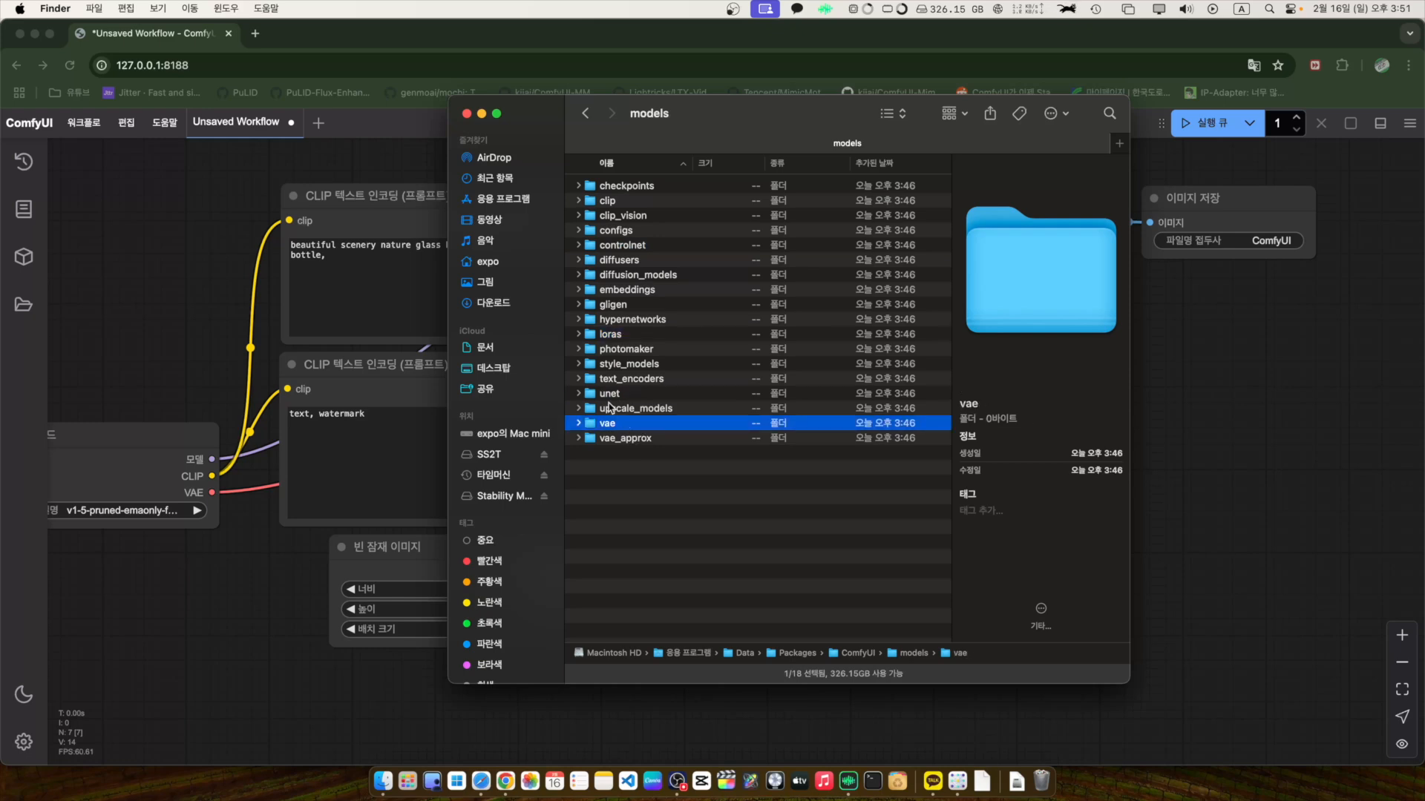
- Return to the ComfyUI workflow, widen the checkpoint loader node to fit its full file name, and move it away from the prompt nodes
left_click(198, 589)
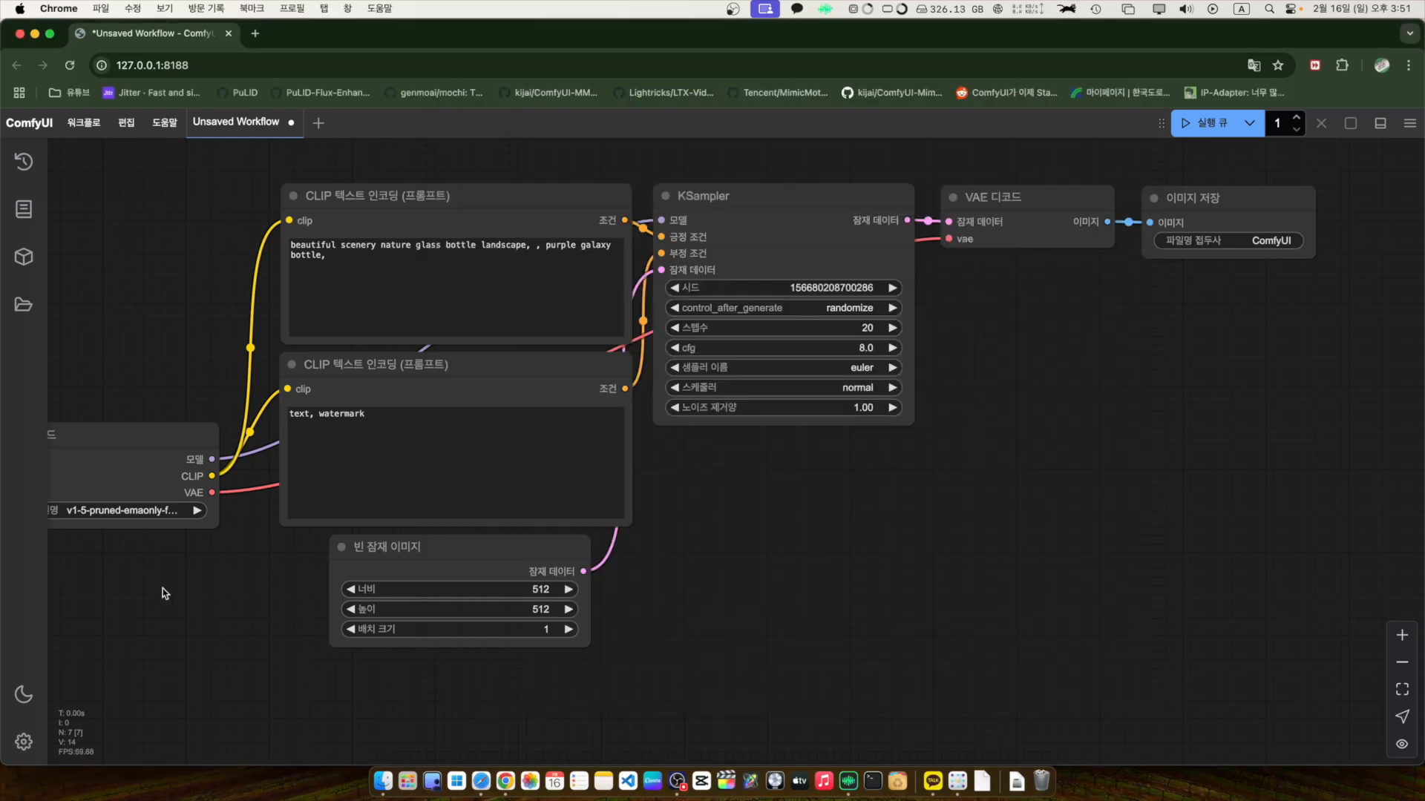
left_click_drag(199, 590, 475, 560)
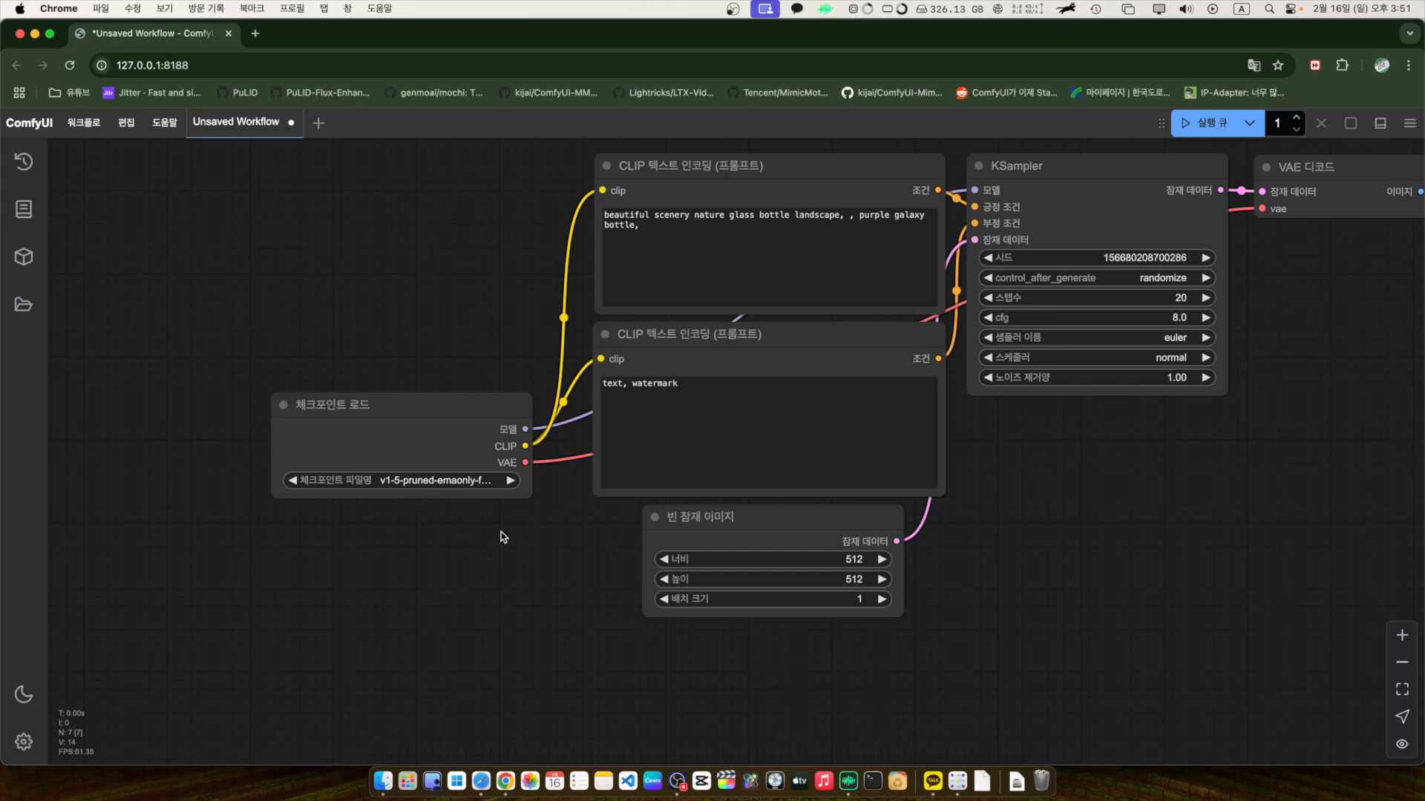
left_click(497, 494)
left_click_drag(532, 503, 688, 501)
left_click_drag(494, 404, 307, 399)
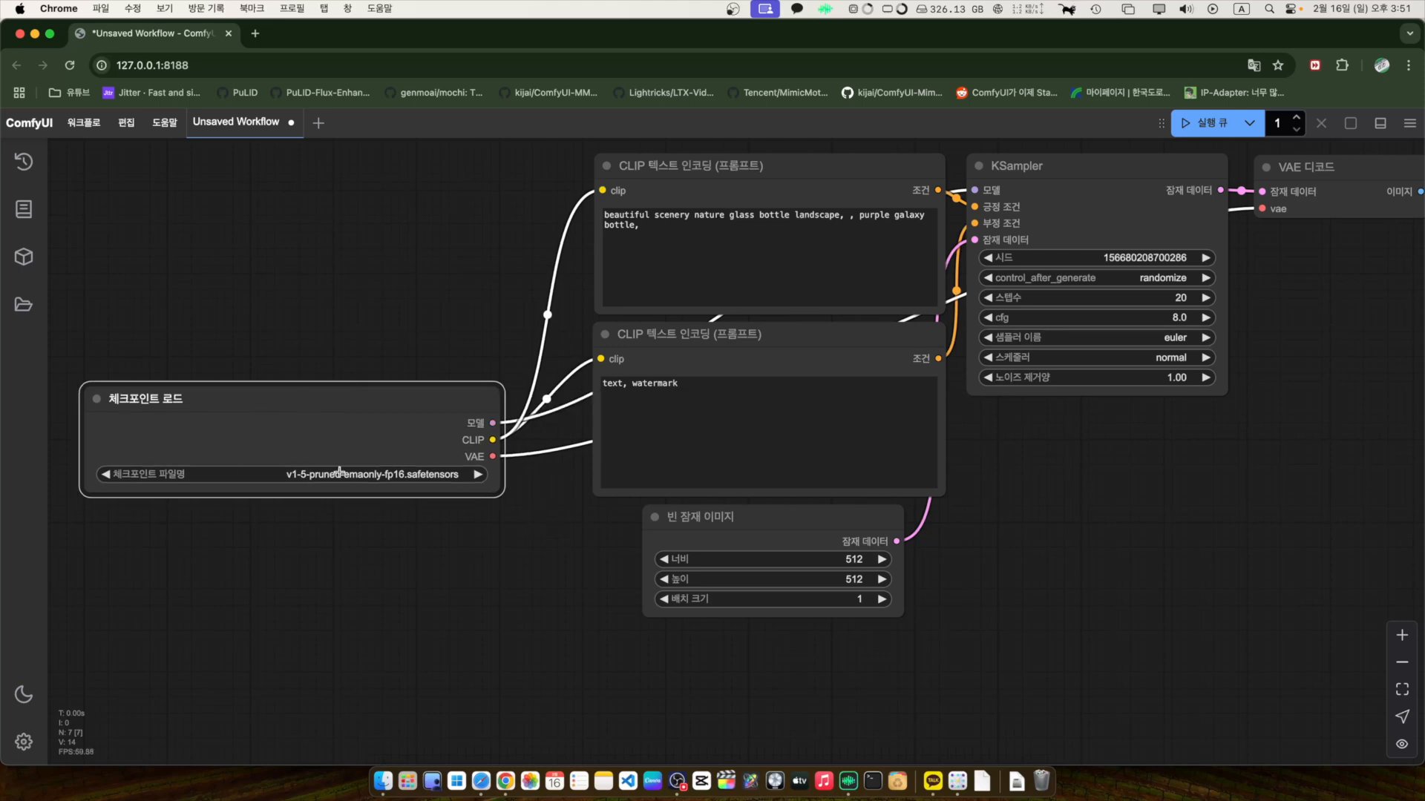
- Try to switch the checkpoint loader to the next checkpoint file, and undo that change
left_click(478, 474)
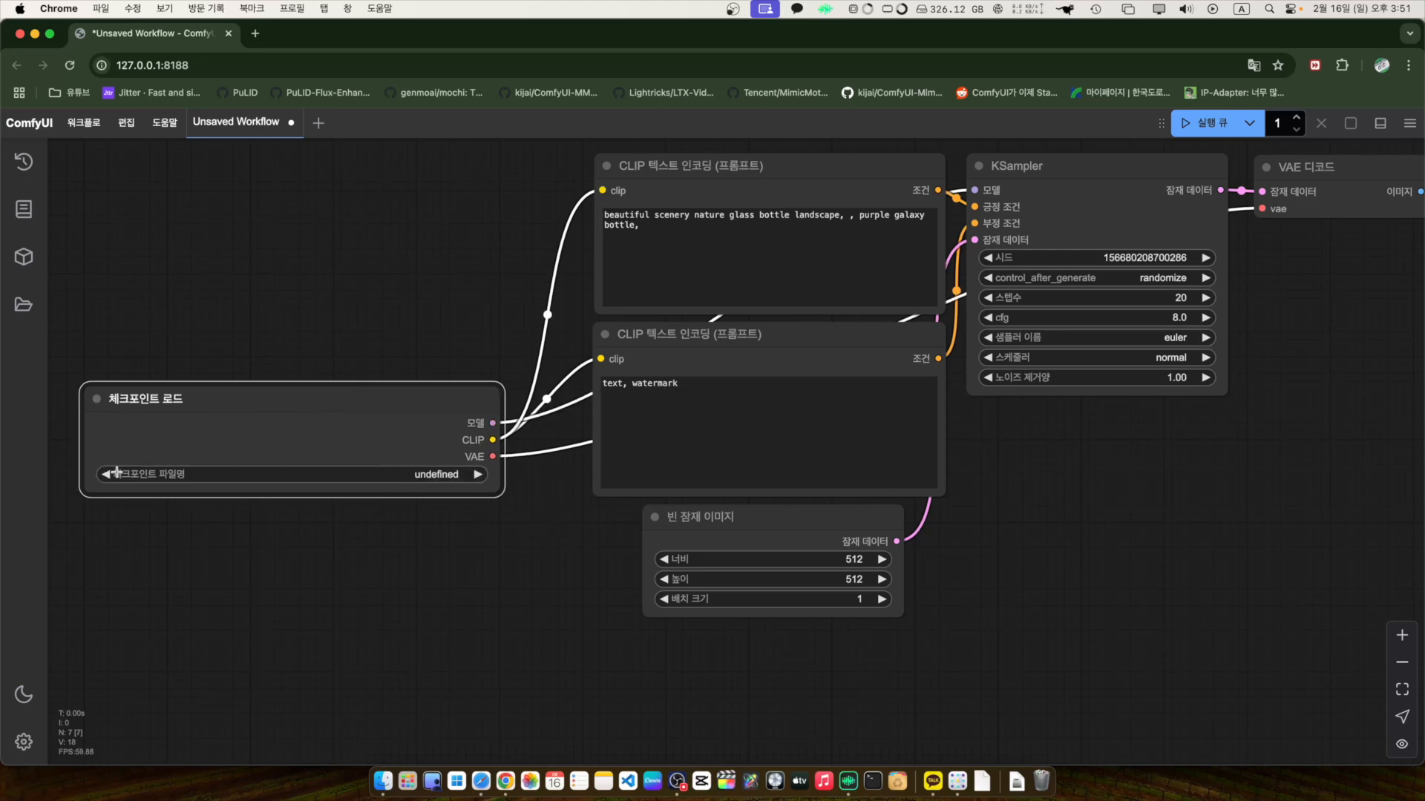
left_click(451, 576)
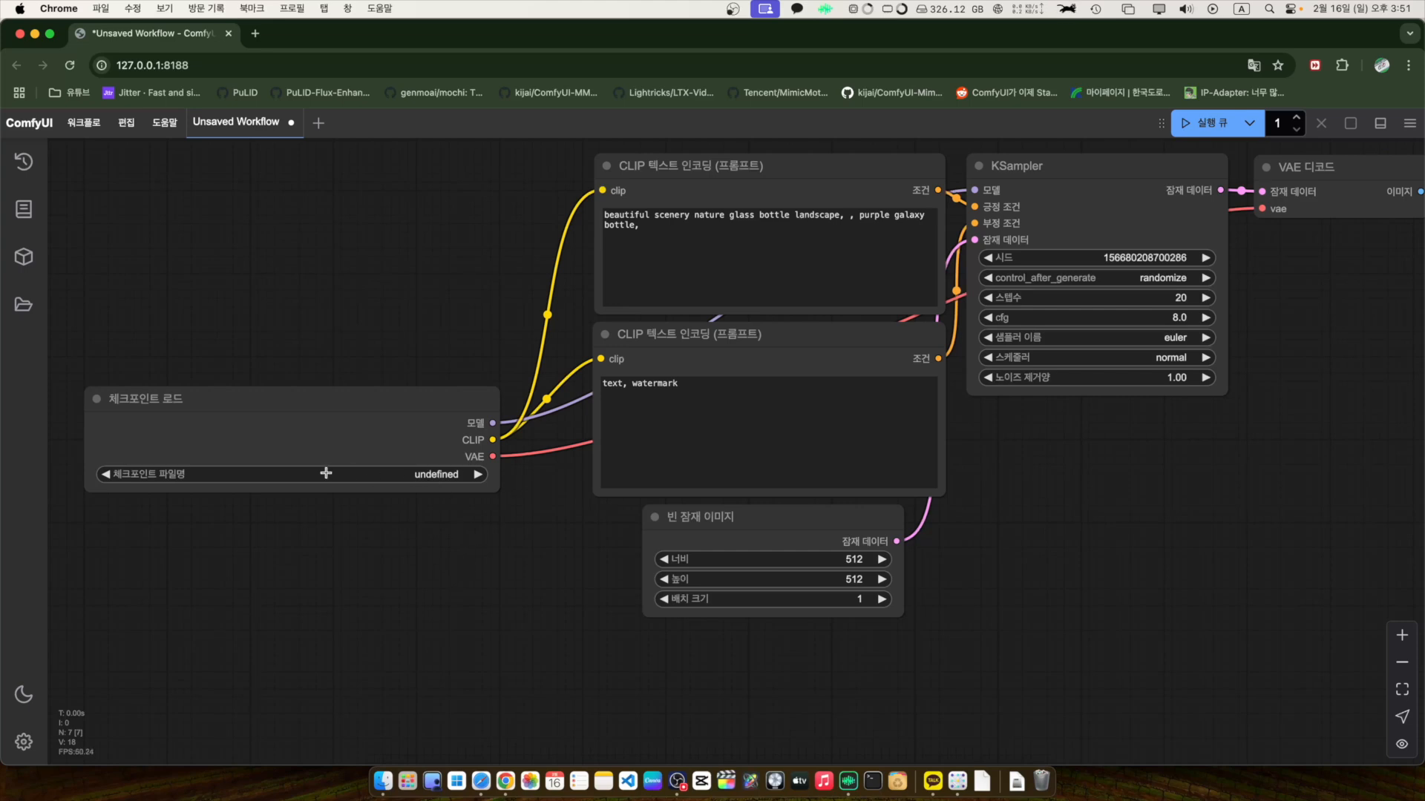
key("ctrl+z")
- Open a new browser tab as a separate window and search Google for v1-5-pruned-emaonly-fp16.safetensors
left_click(255, 33)
left_click_drag(377, 38, 567, 536)
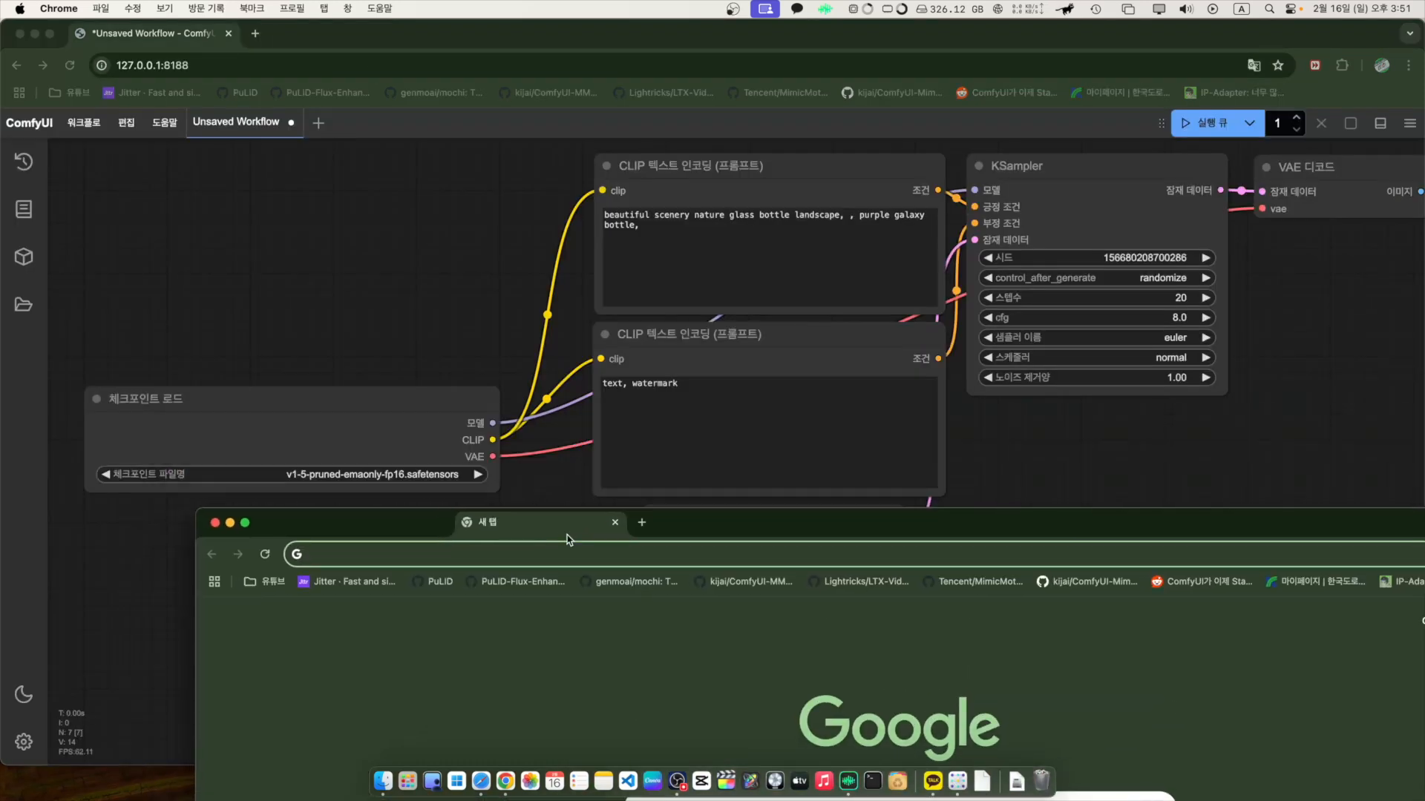
left_click(570, 554)
type("v")
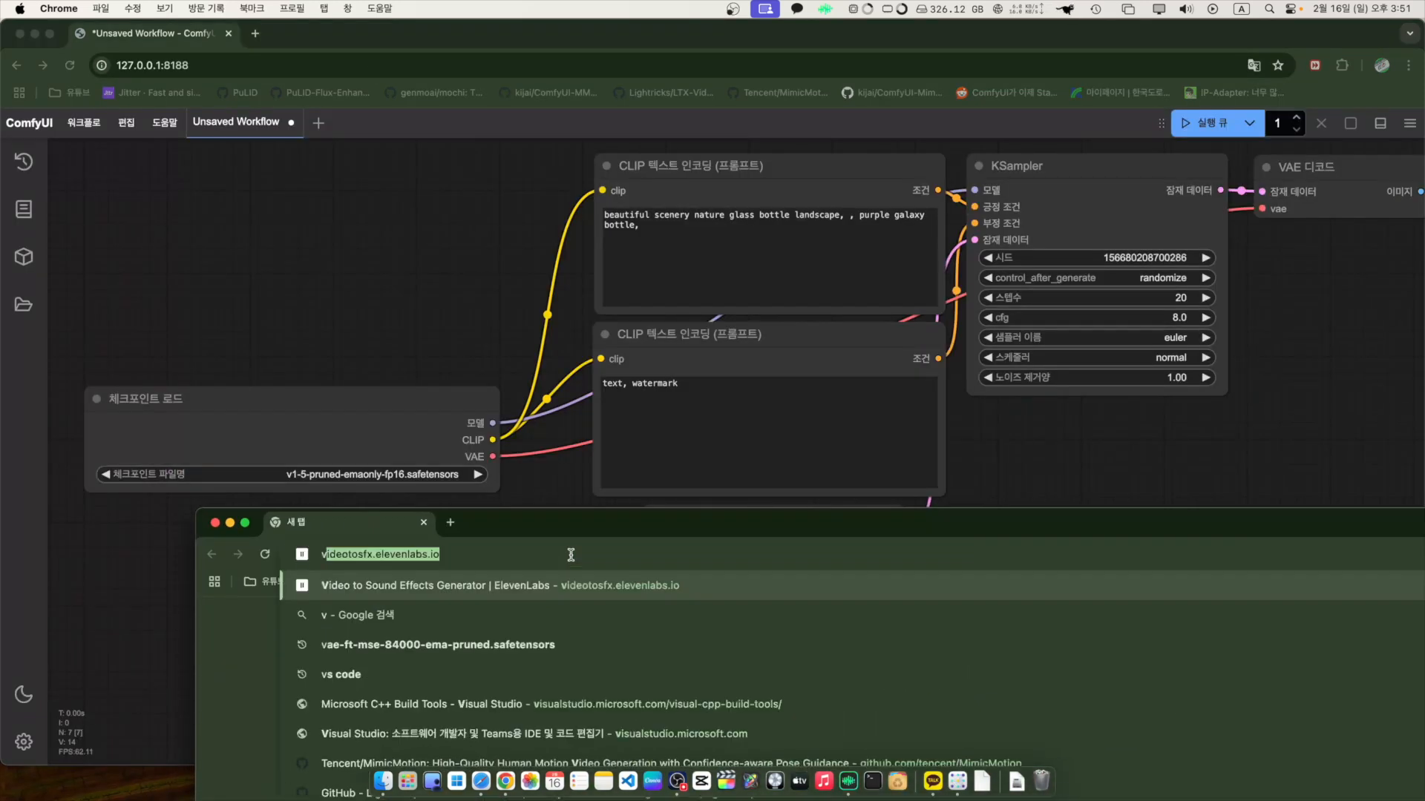
type("1-5-p")
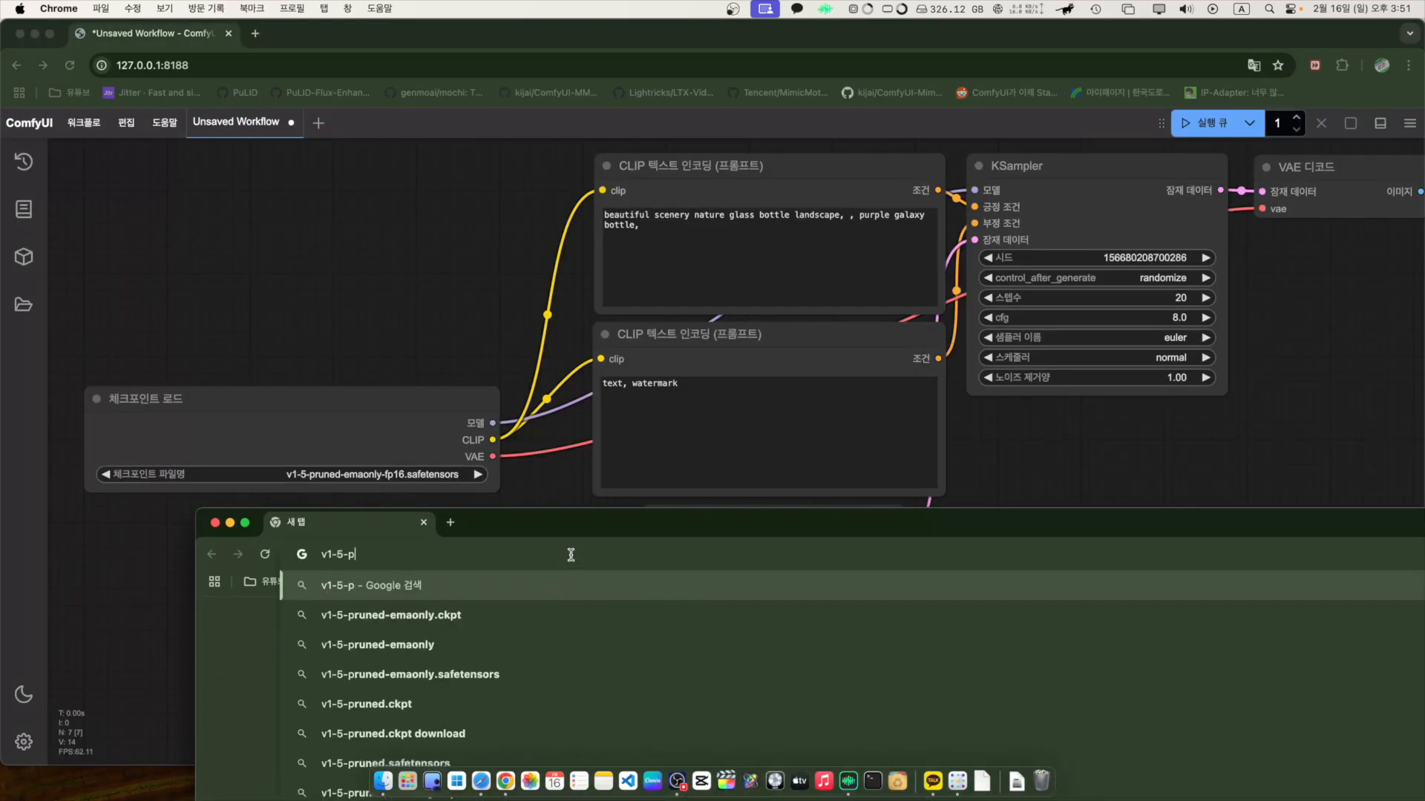
type("runed-emaonly-fp16")
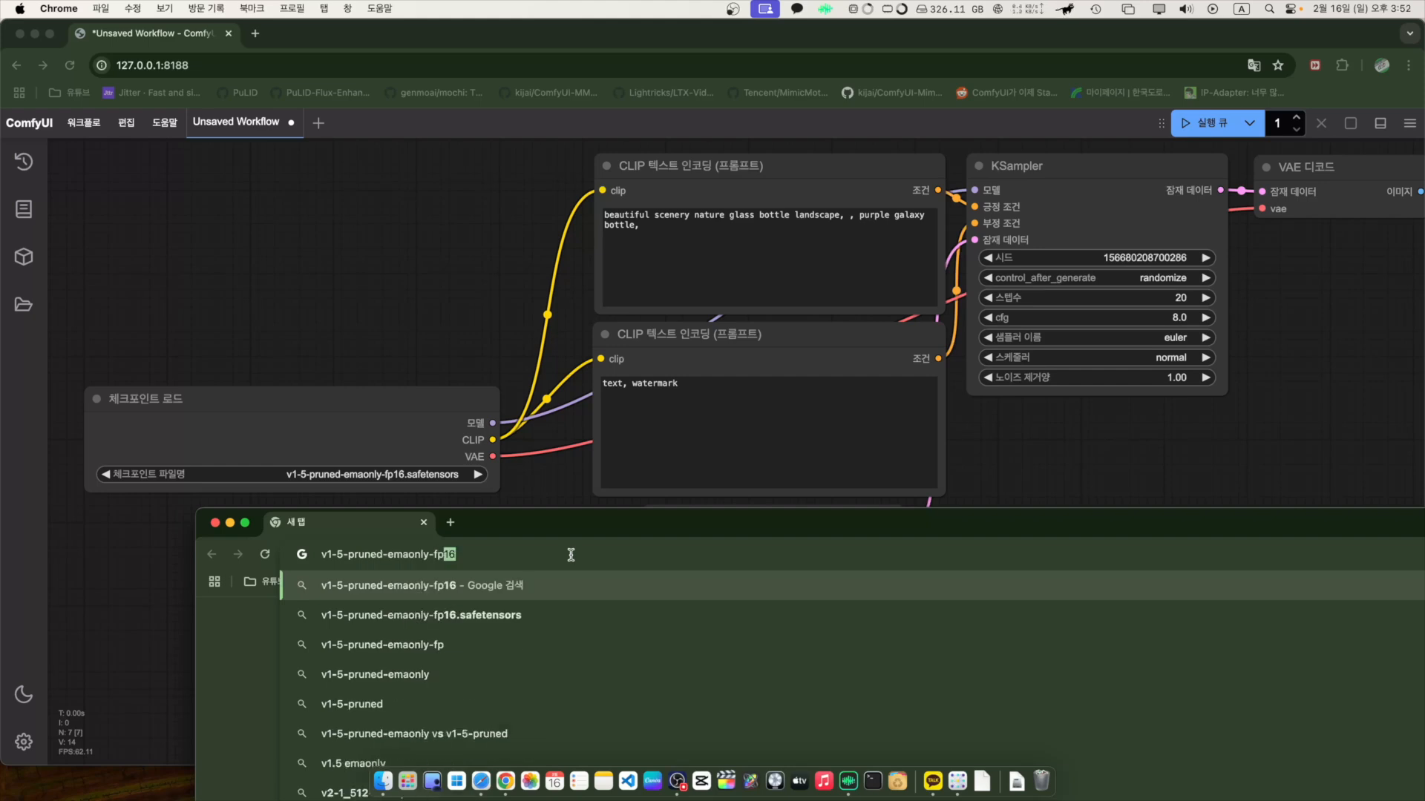
type(".safe")
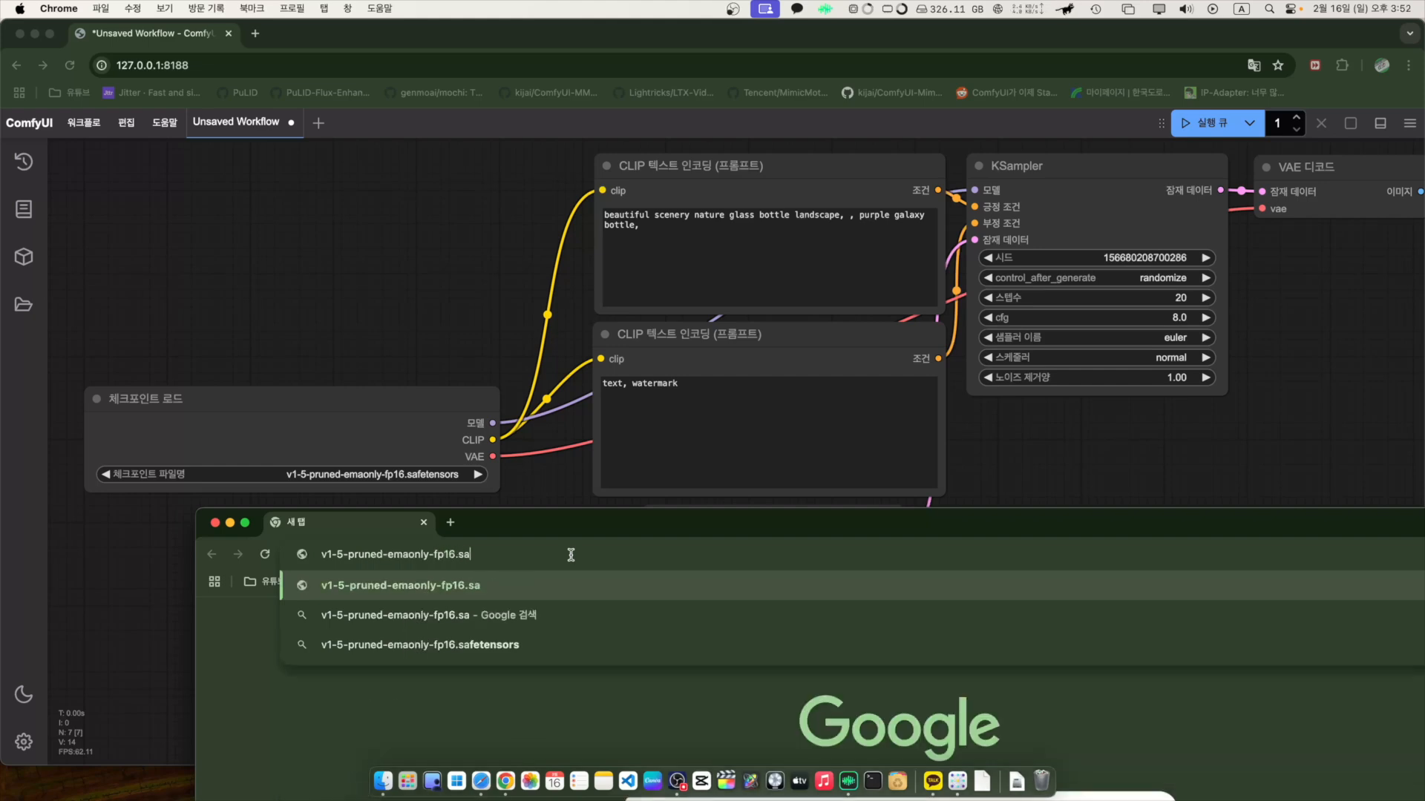
key("Down")
key("Down")
key("Return")
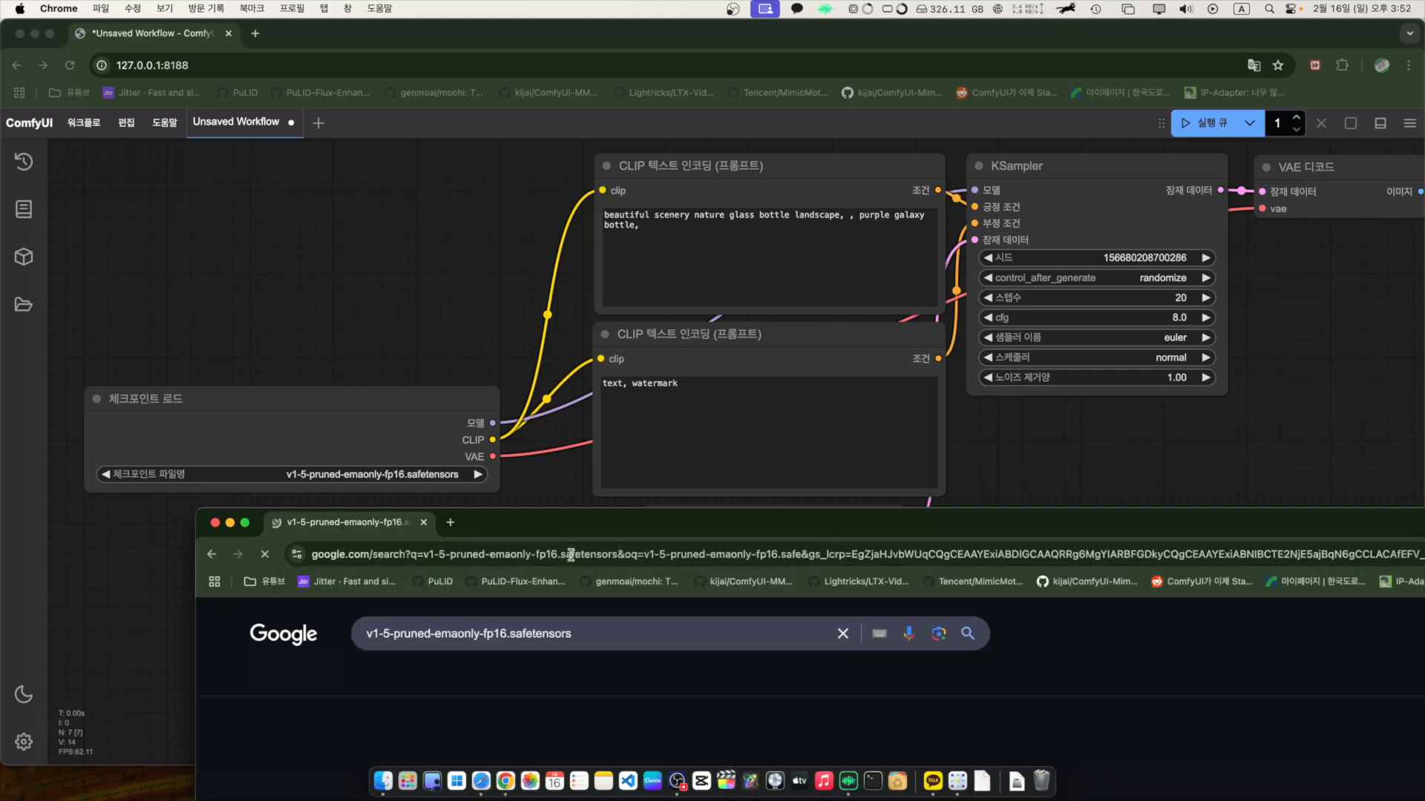
- Open the Hugging Face genai-archive result for v1-5-pruned-emaonly.fp16.safetensors and download the file
left_click_drag(662, 523, 654, 154)
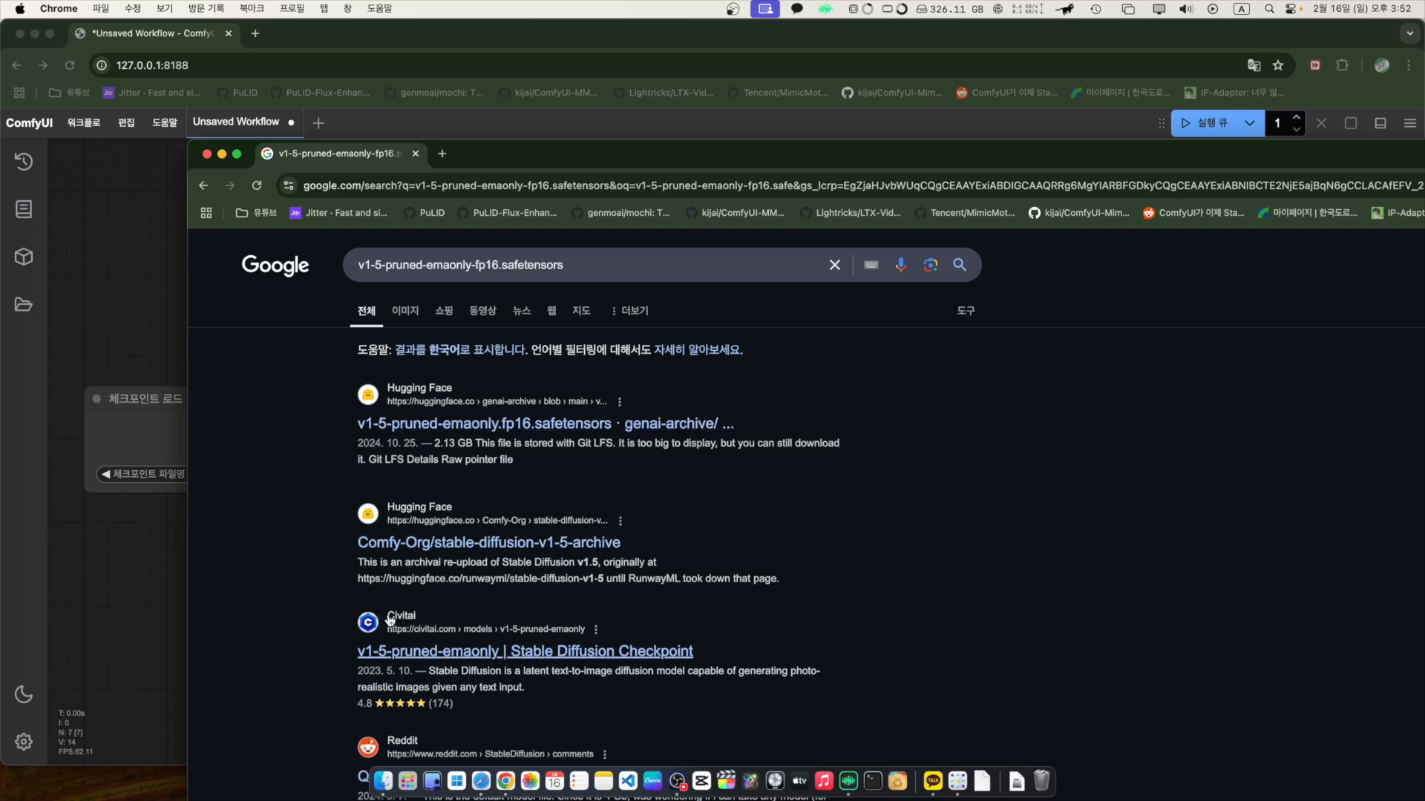
left_click(417, 427)
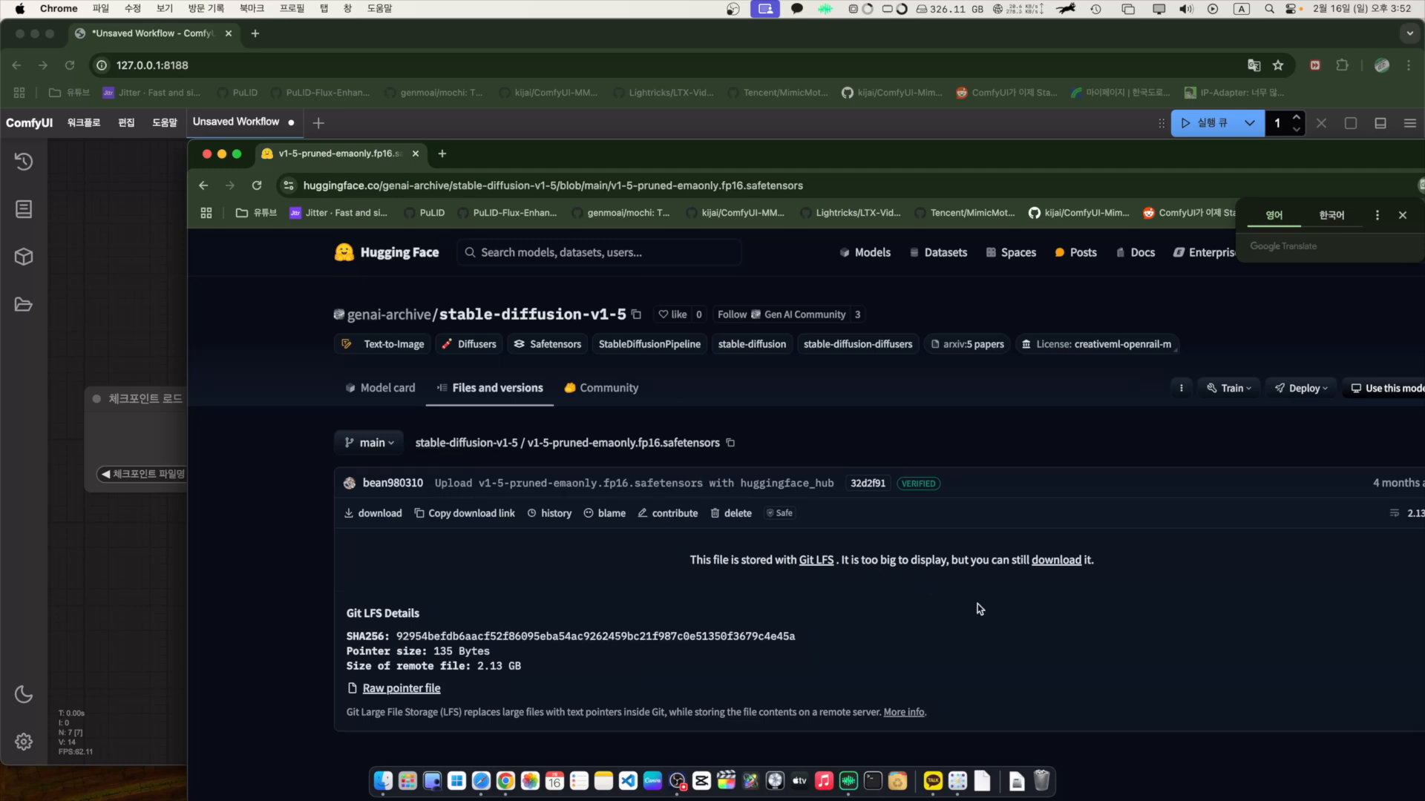
left_click(1053, 562)
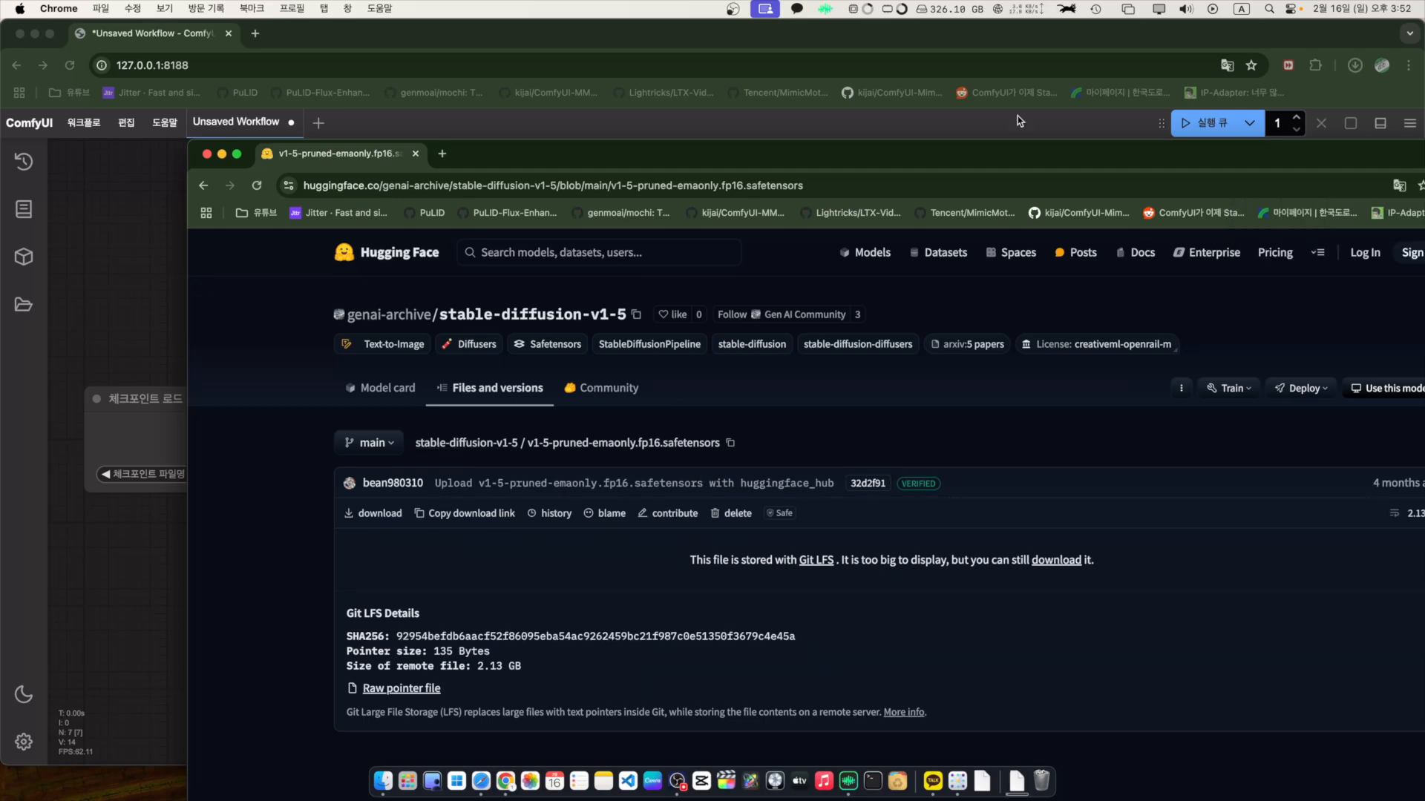
- Merge the Hugging Face page into the main browser window as a tab and return to the ComfyUI workflow tab
left_click_drag(1022, 150, 1017, 151)
left_click_drag(309, 163, 303, 68)
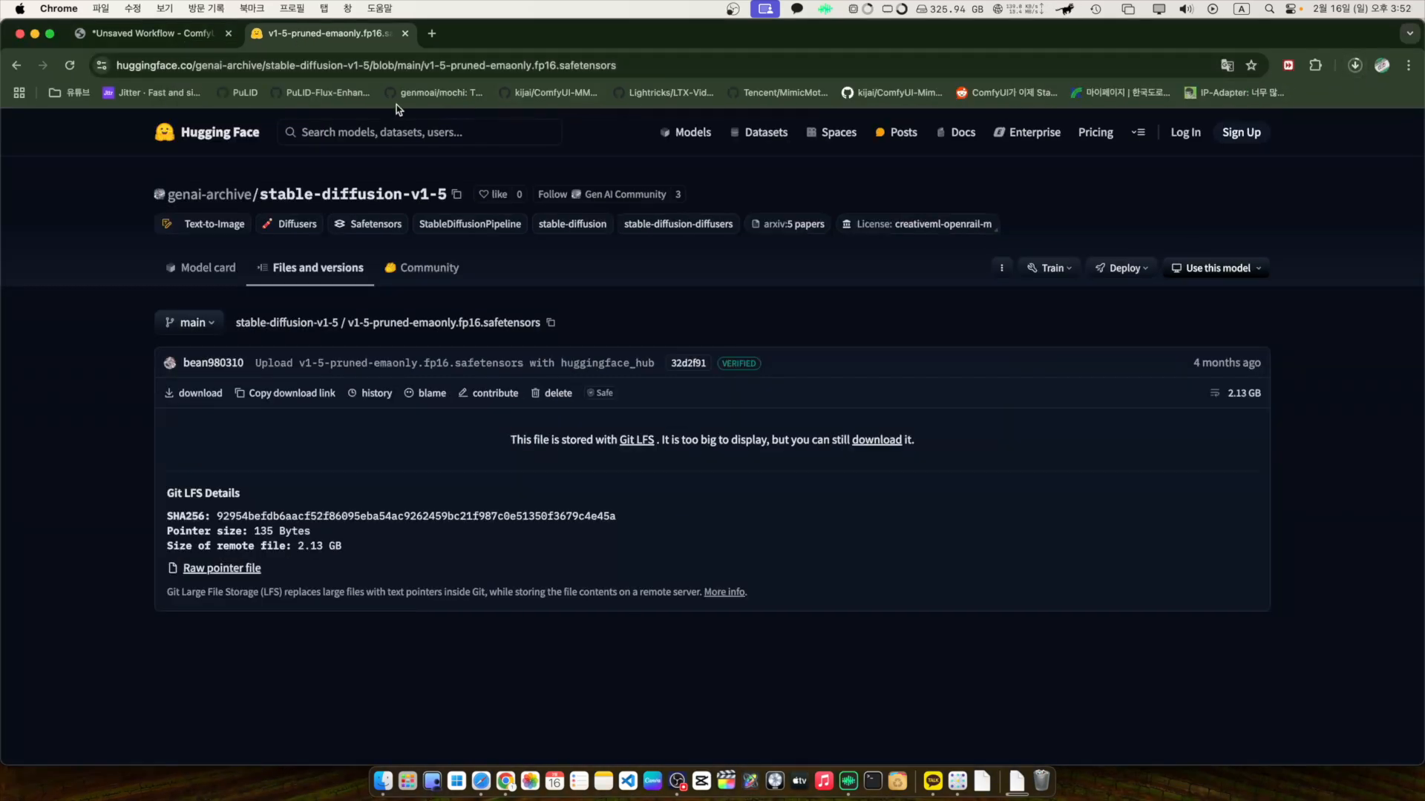
left_click(170, 37)
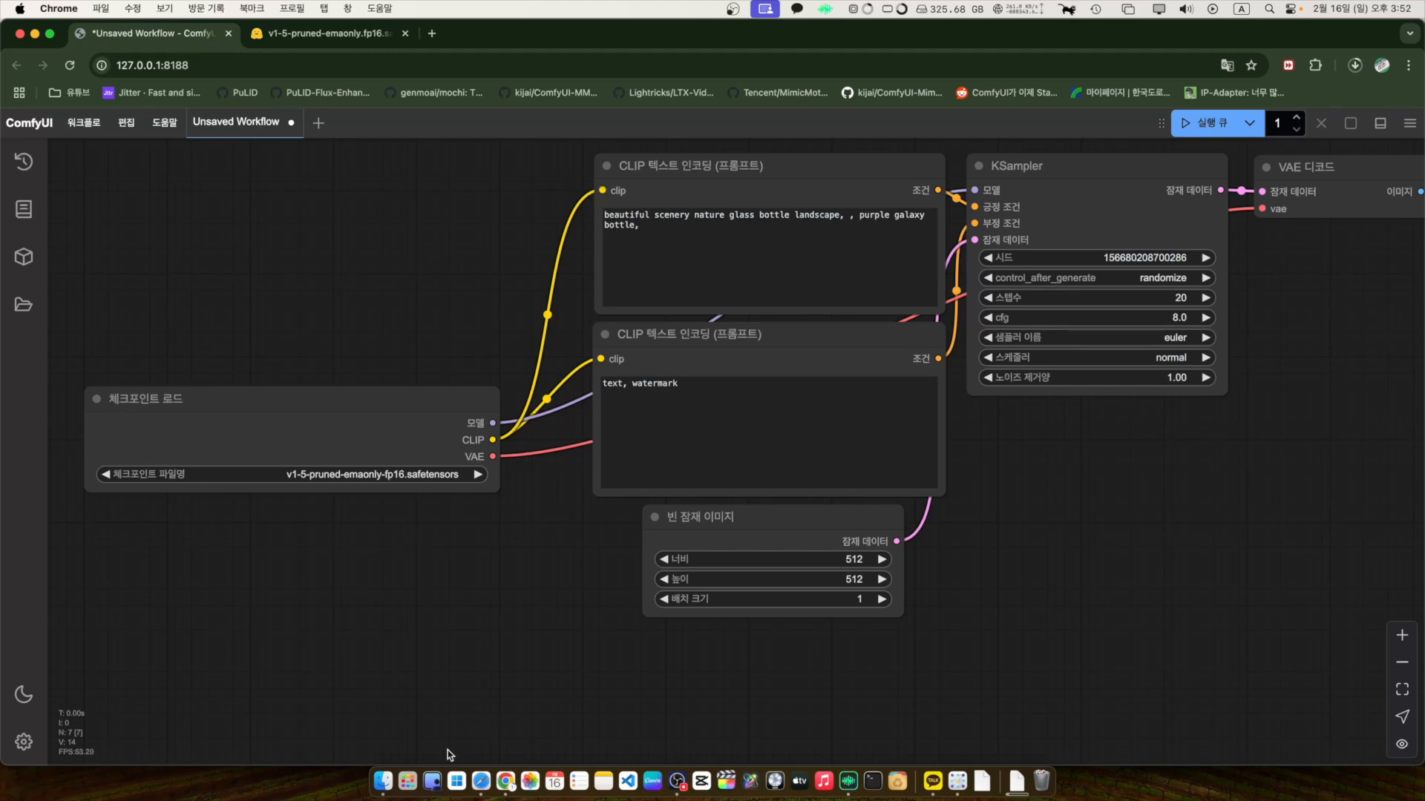
- Switch to Finder, display the ComfyUI folder as a list, and expand its models and checkpoints folders
left_click(383, 781)
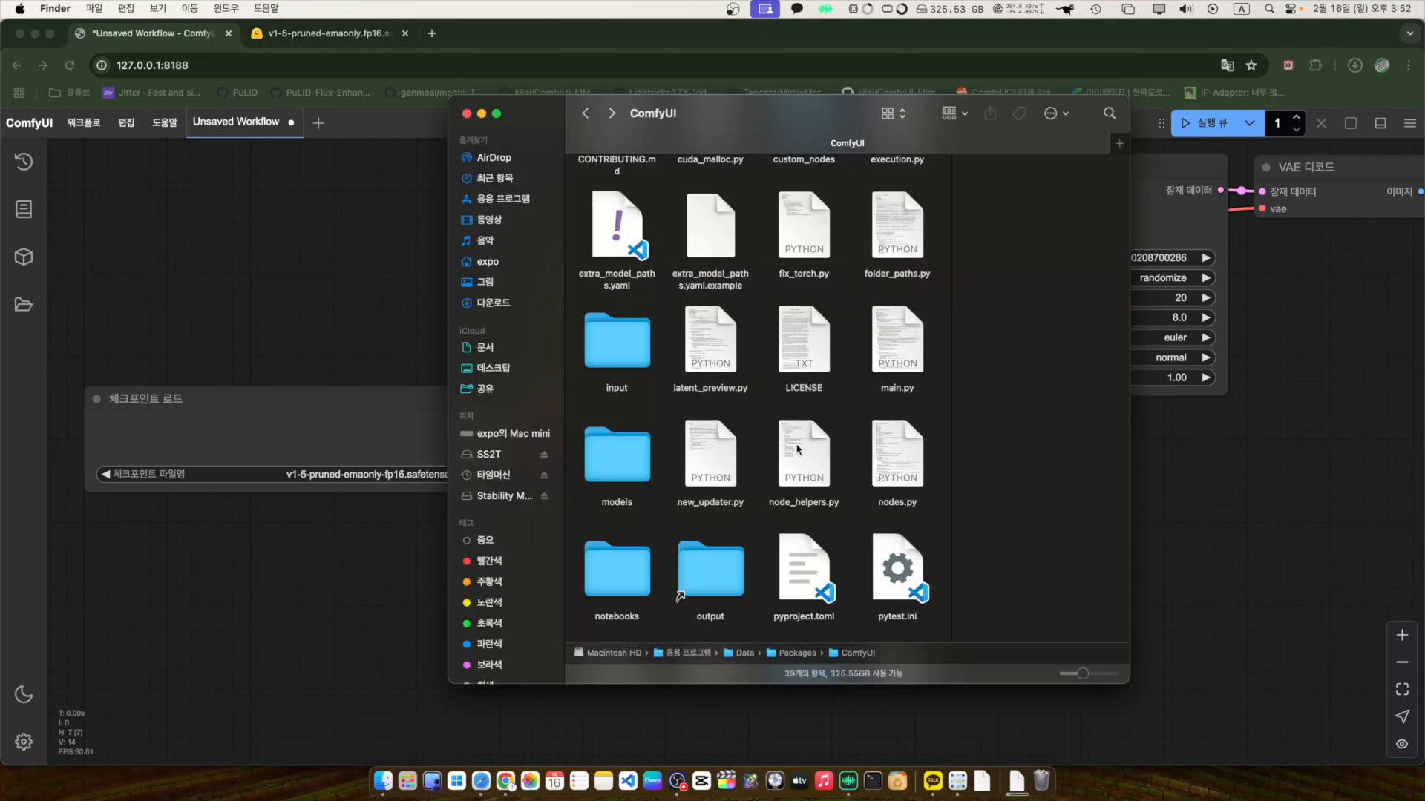
scroll(786, 445, "up", 5)
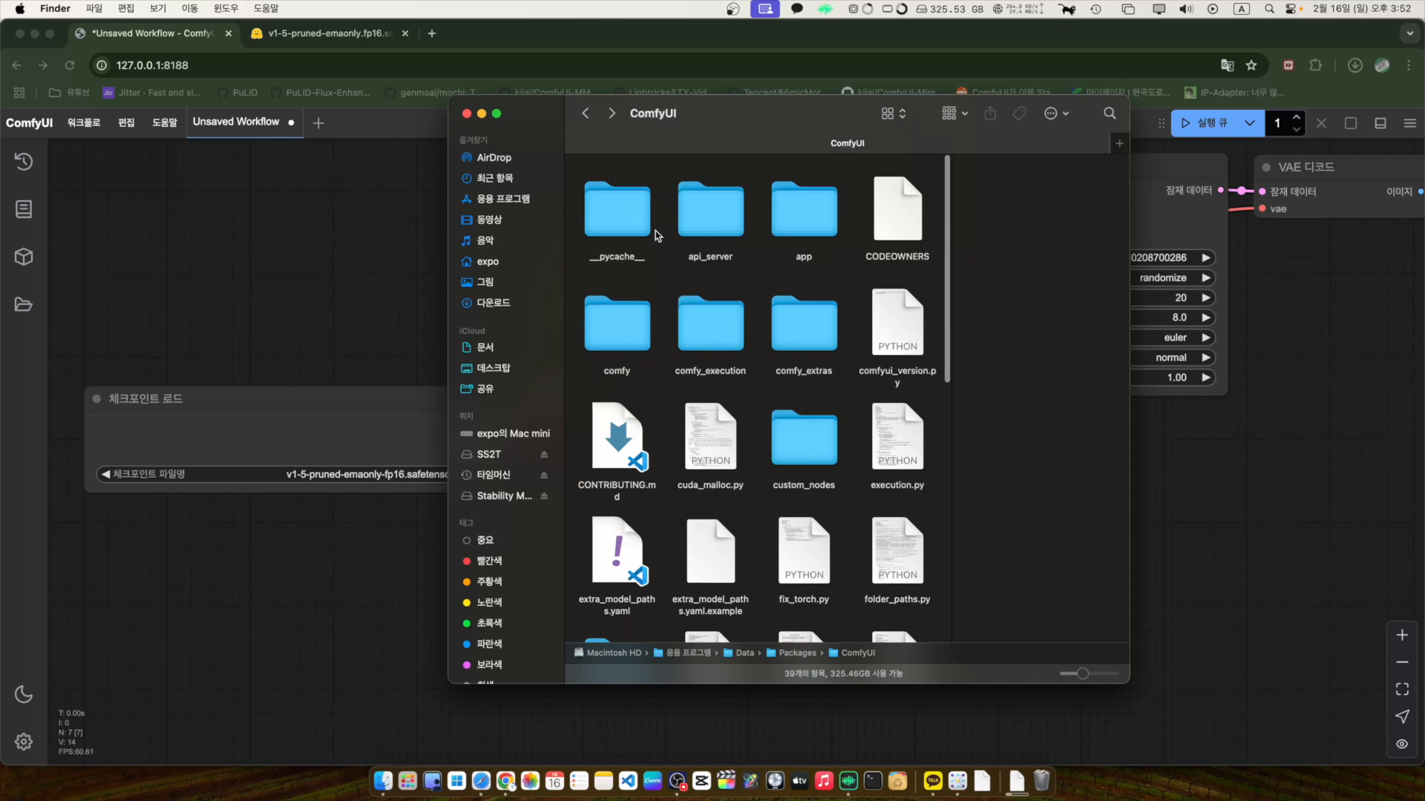
scroll(694, 324, "down", 5)
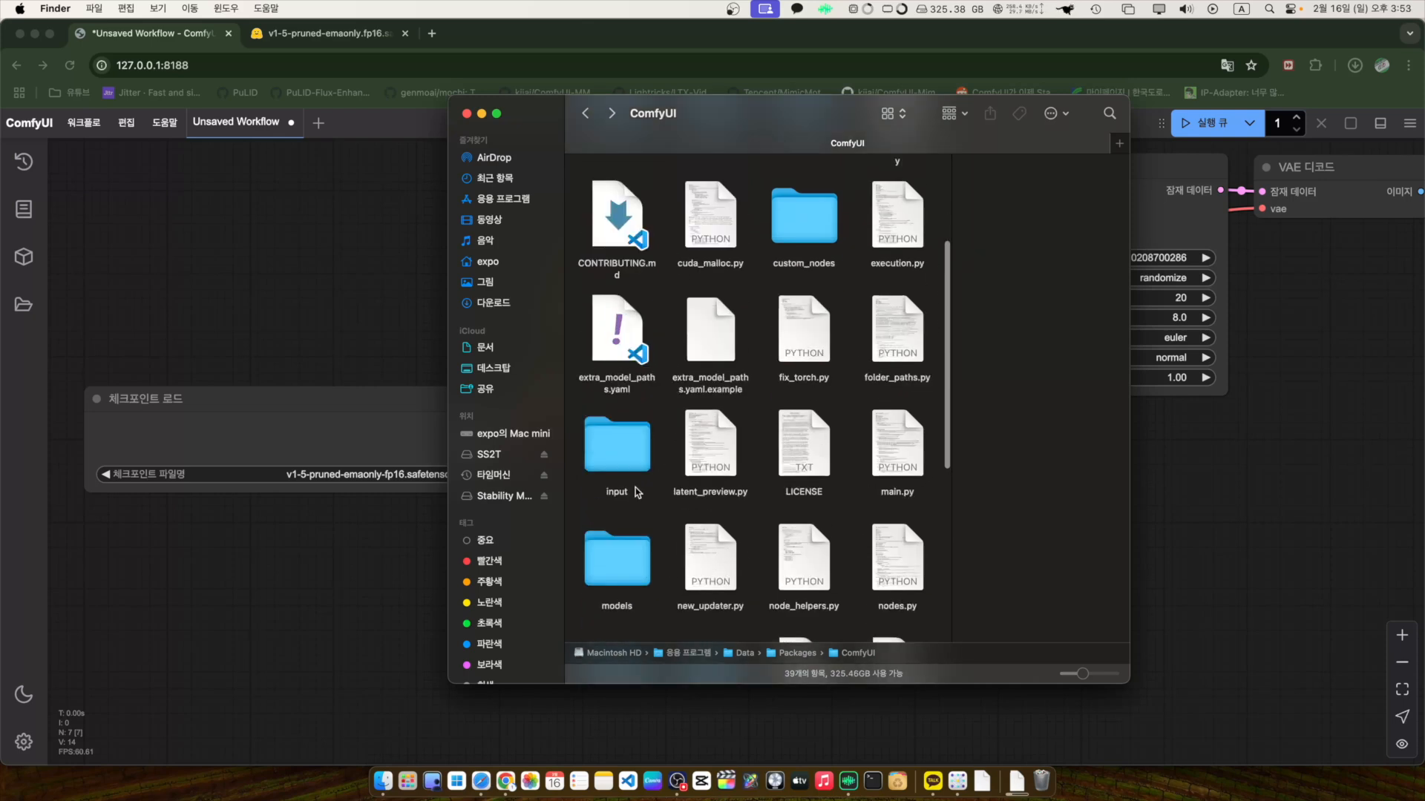
left_click(626, 541)
left_click(891, 113)
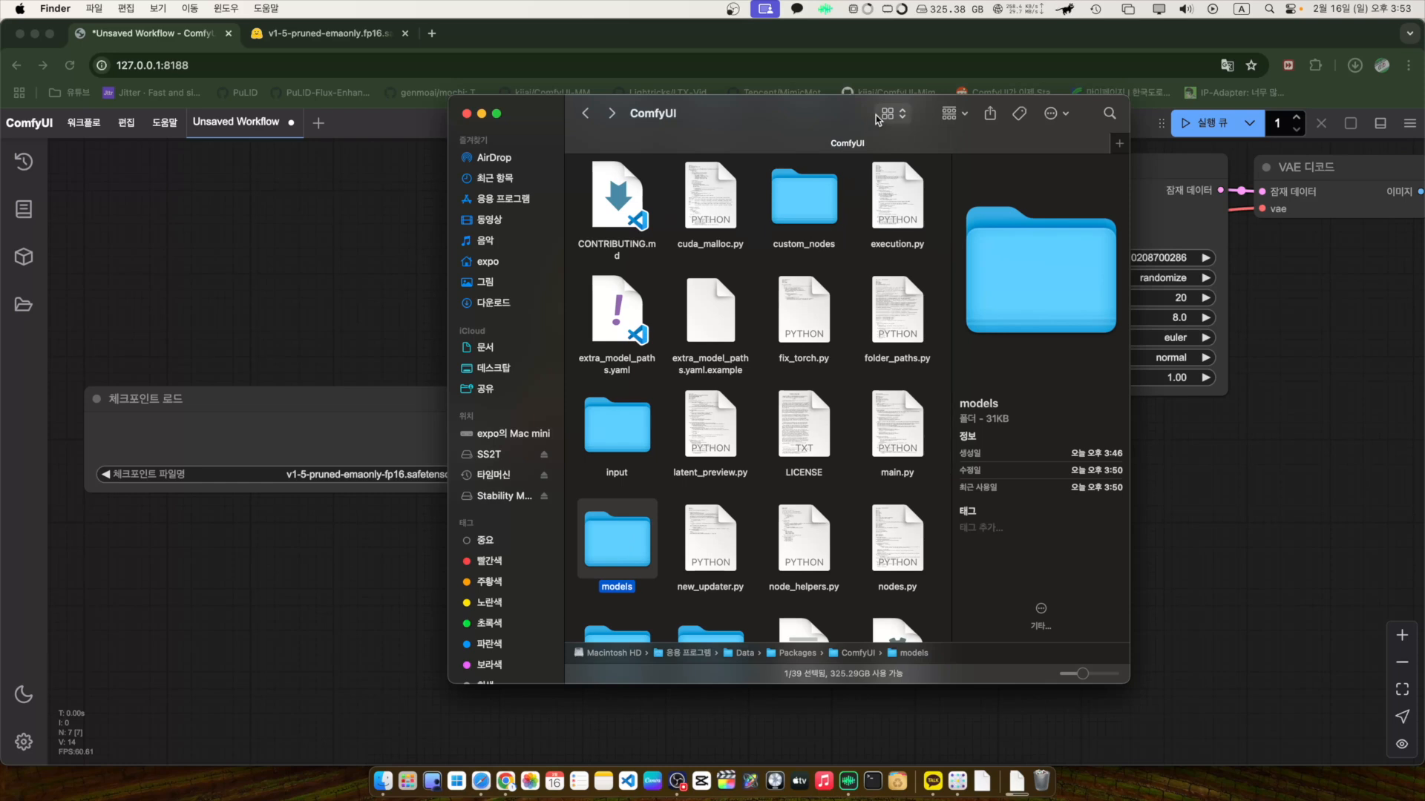
left_click(887, 130)
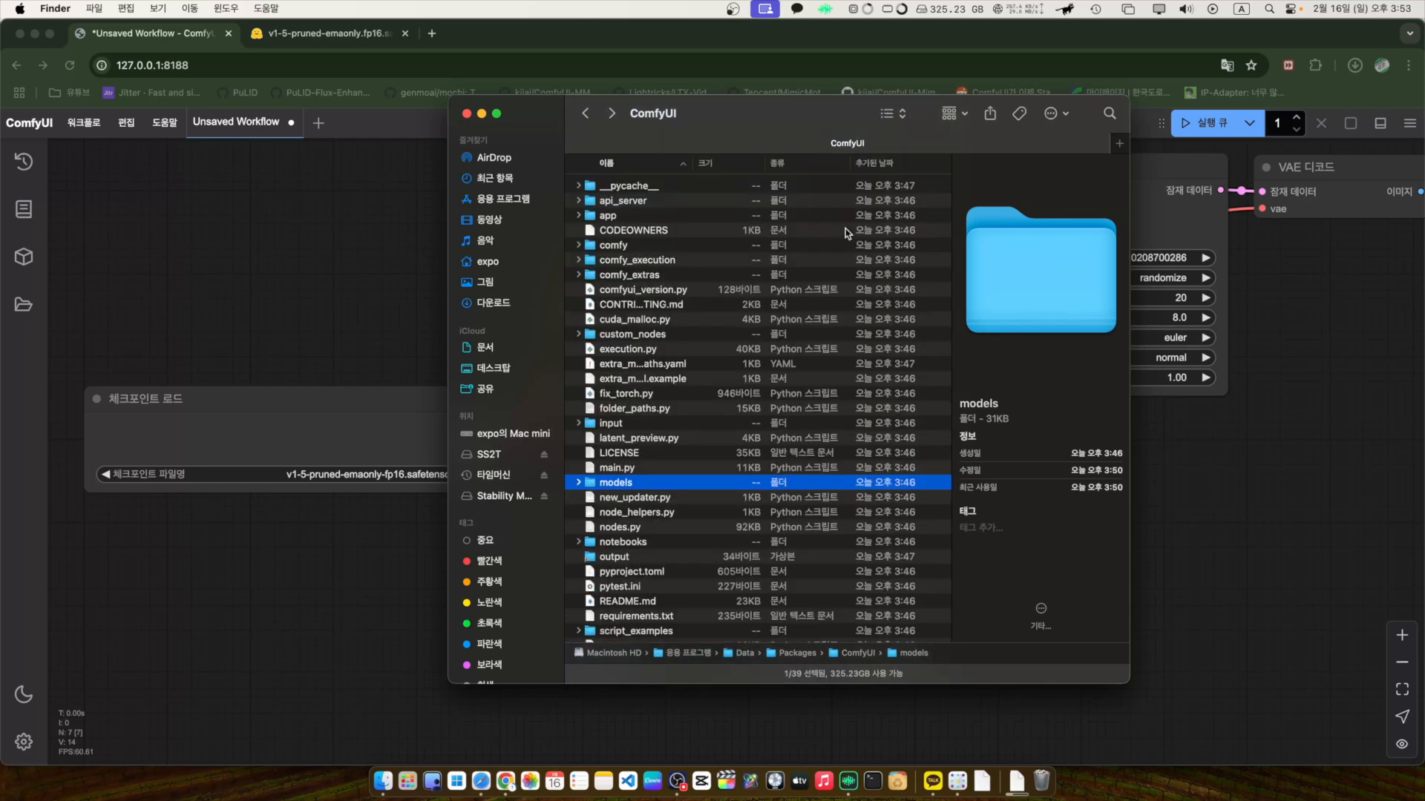
scroll(797, 301, "down", 2)
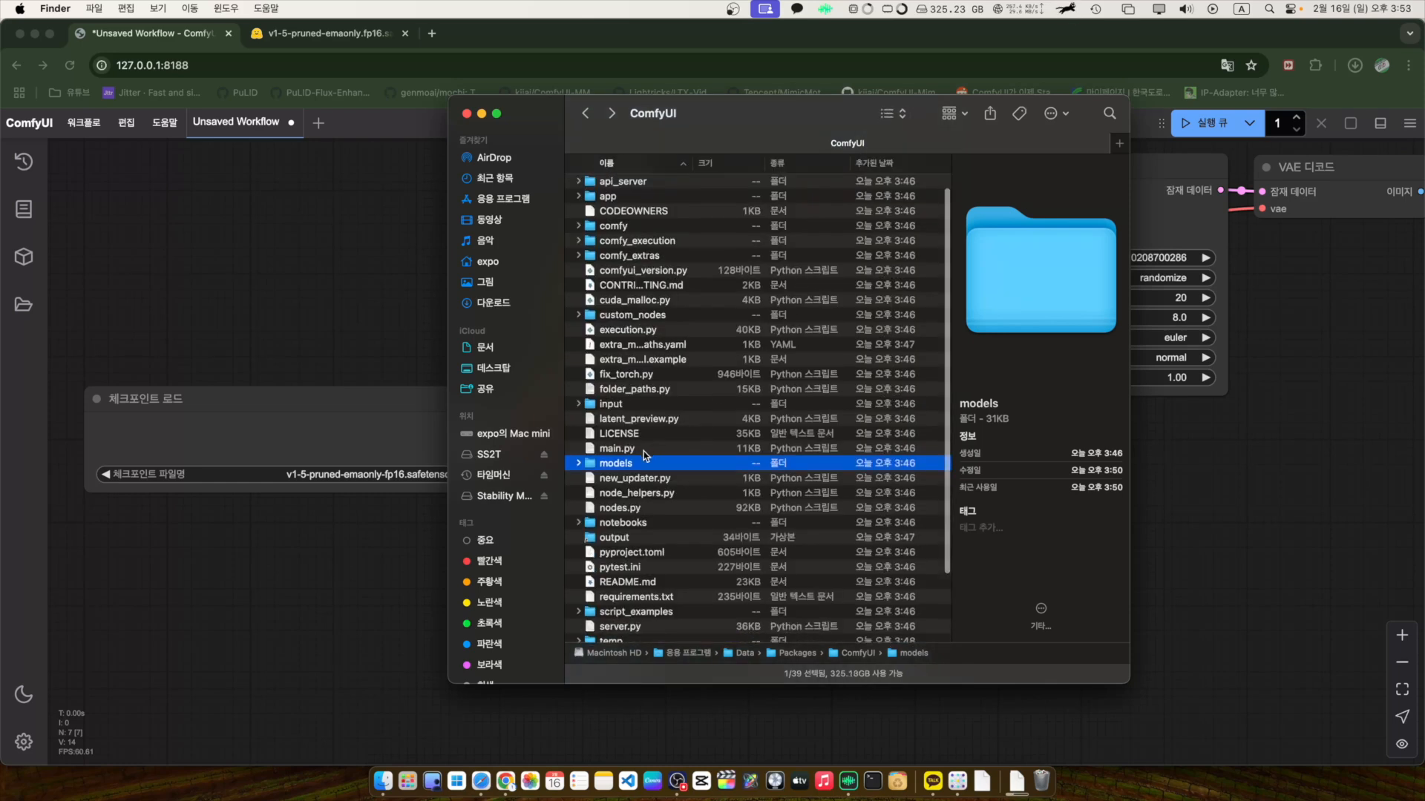
- Open the Downloads folder in a second Finder tab beside the ComfyUI folder
left_click(507, 306)
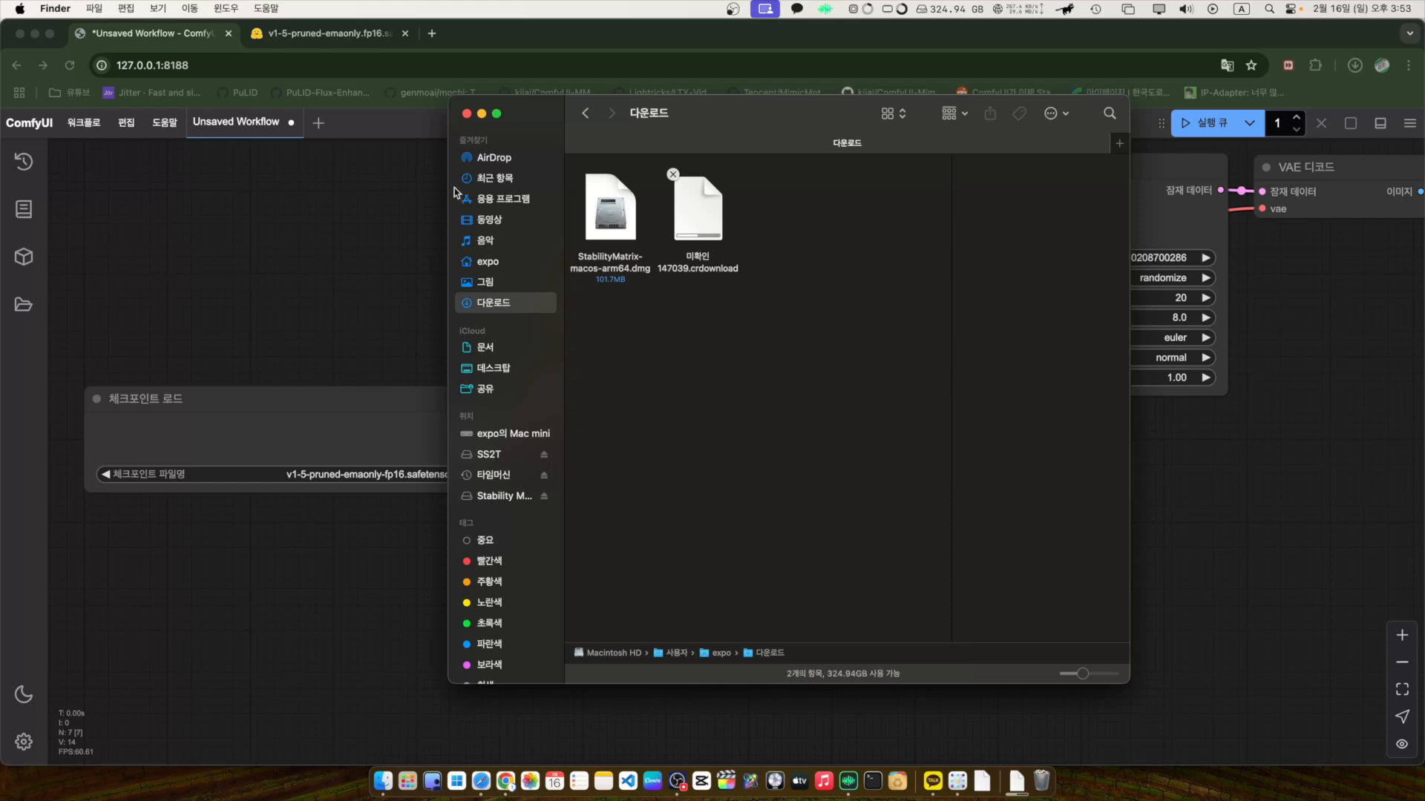
left_click(585, 114)
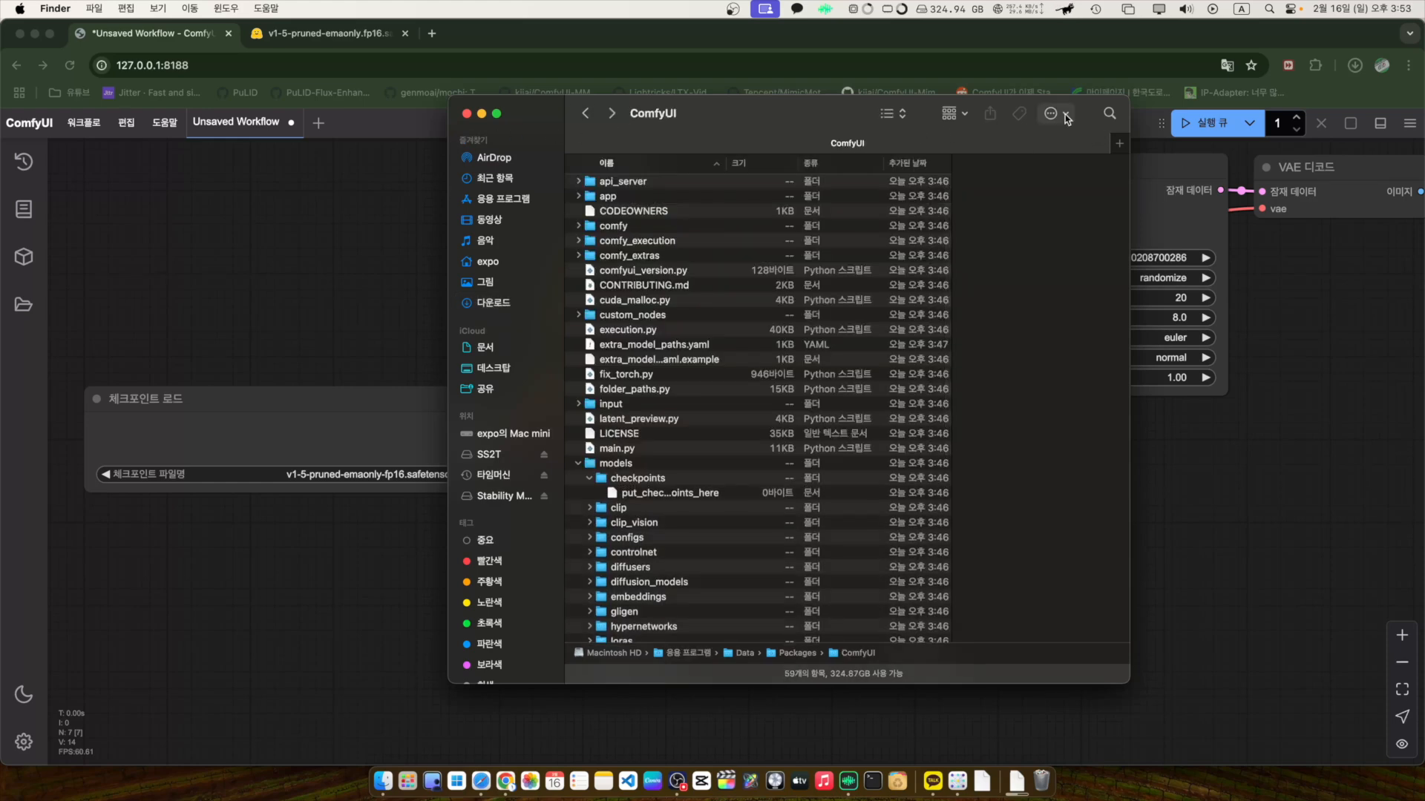
left_click(1119, 143)
left_click(487, 305)
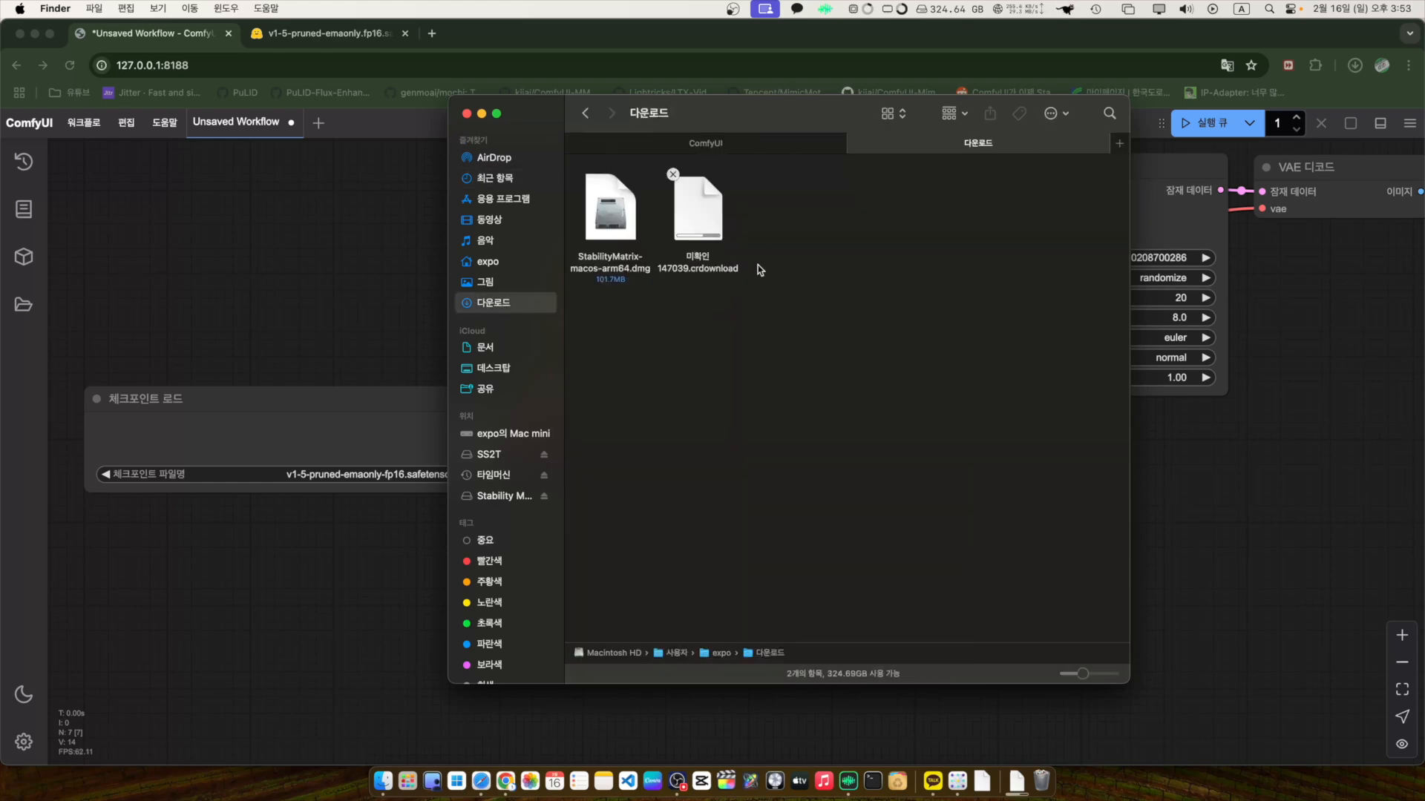
- Reposition the Finder window, return to the ComfyUI folder's tab, and open the checkpoints folder inside models
left_click_drag(740, 107, 883, 525)
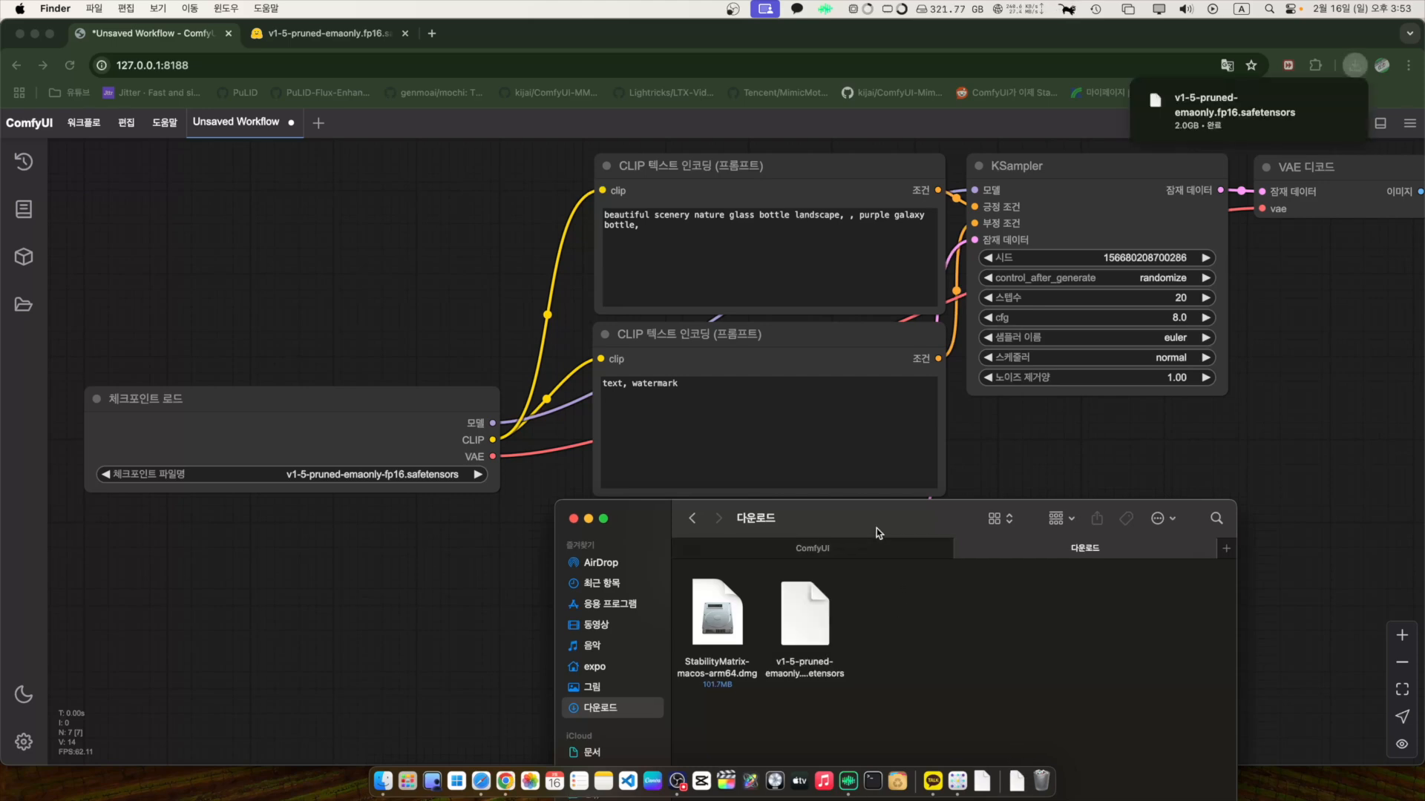
left_click_drag(876, 529, 773, 404)
left_click(703, 489)
left_click(746, 418)
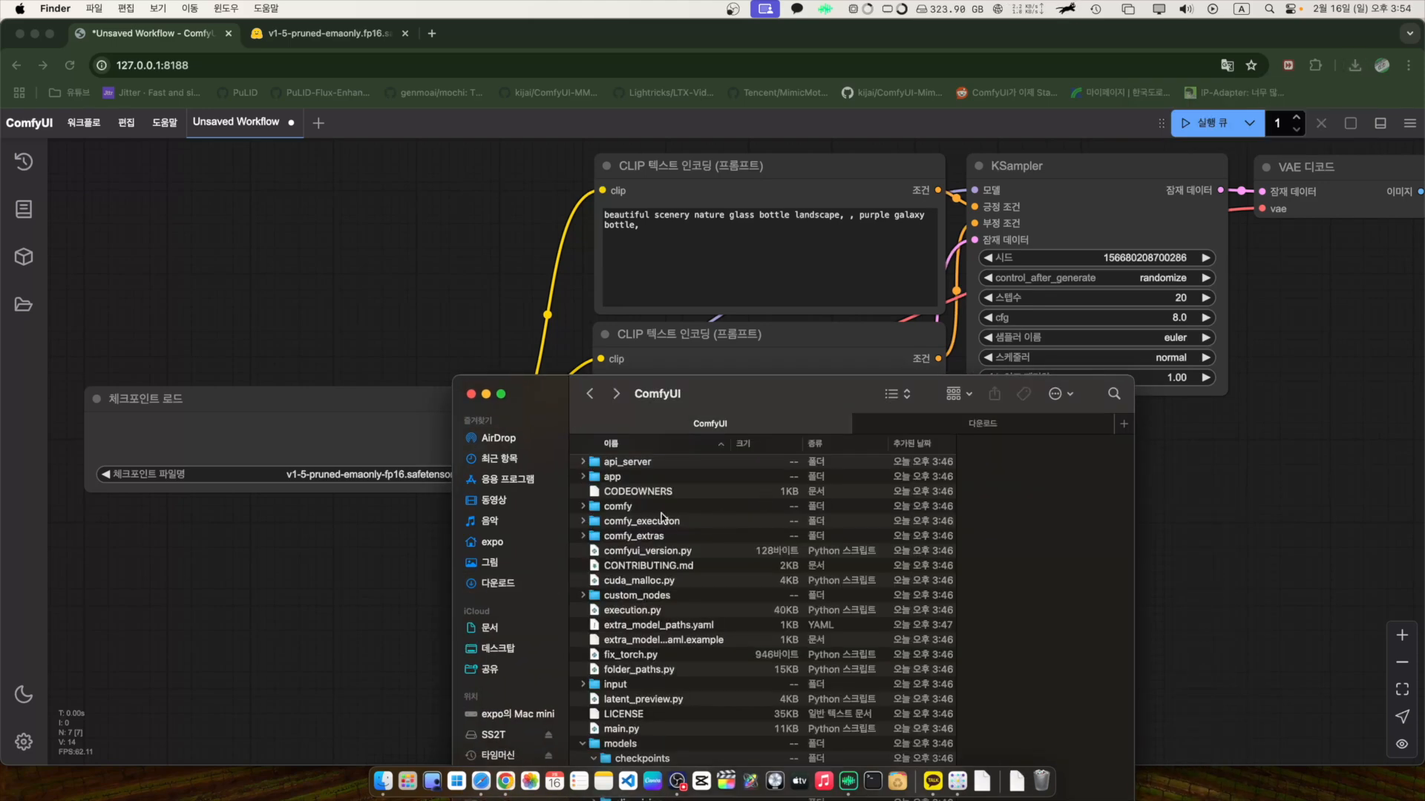
left_click(635, 518)
double_click(635, 513)
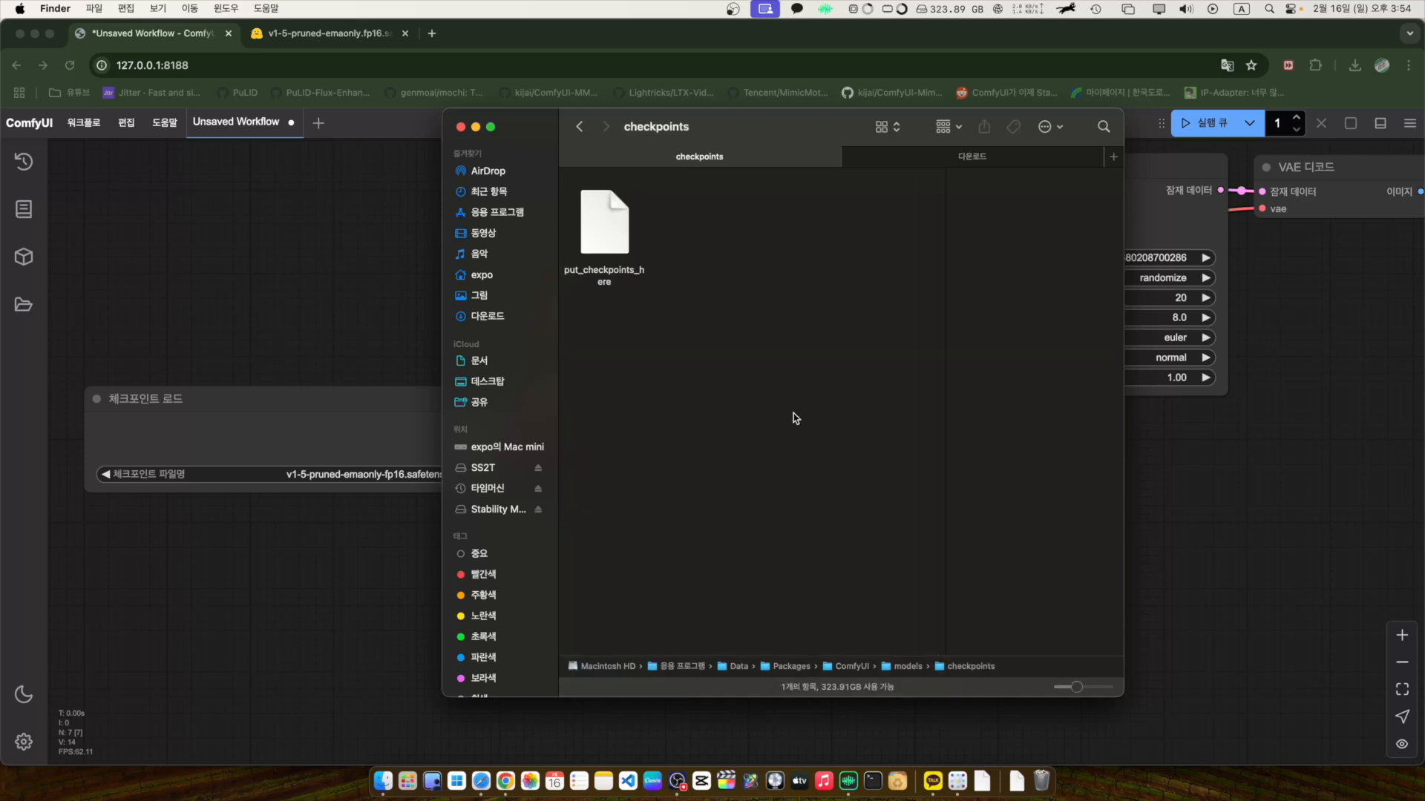
- Paste the downloaded v1-5-pruned-emaonly checkpoint file into the checkpoints folder and return to the ComfyUI workflow in the browser
key("super+v")
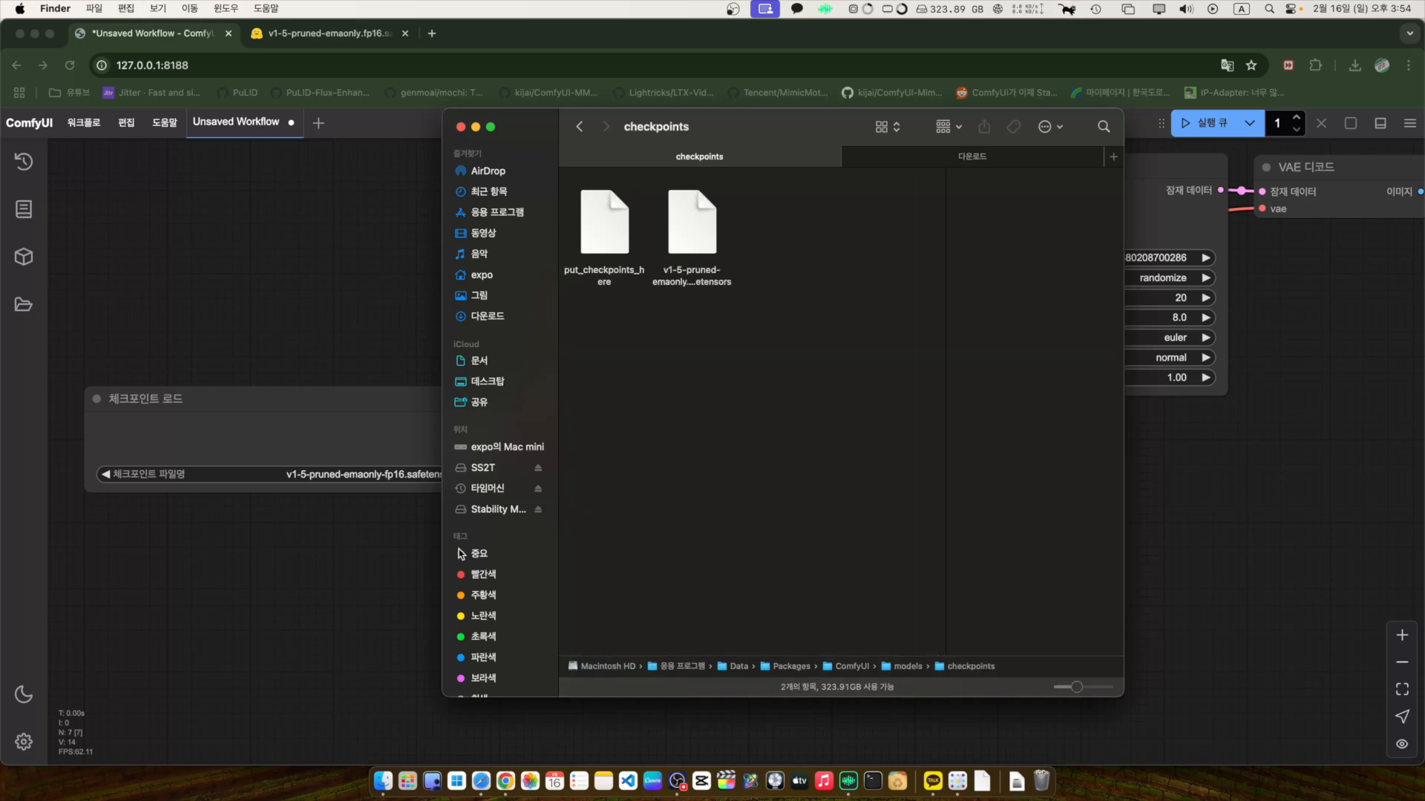
left_click(334, 564)
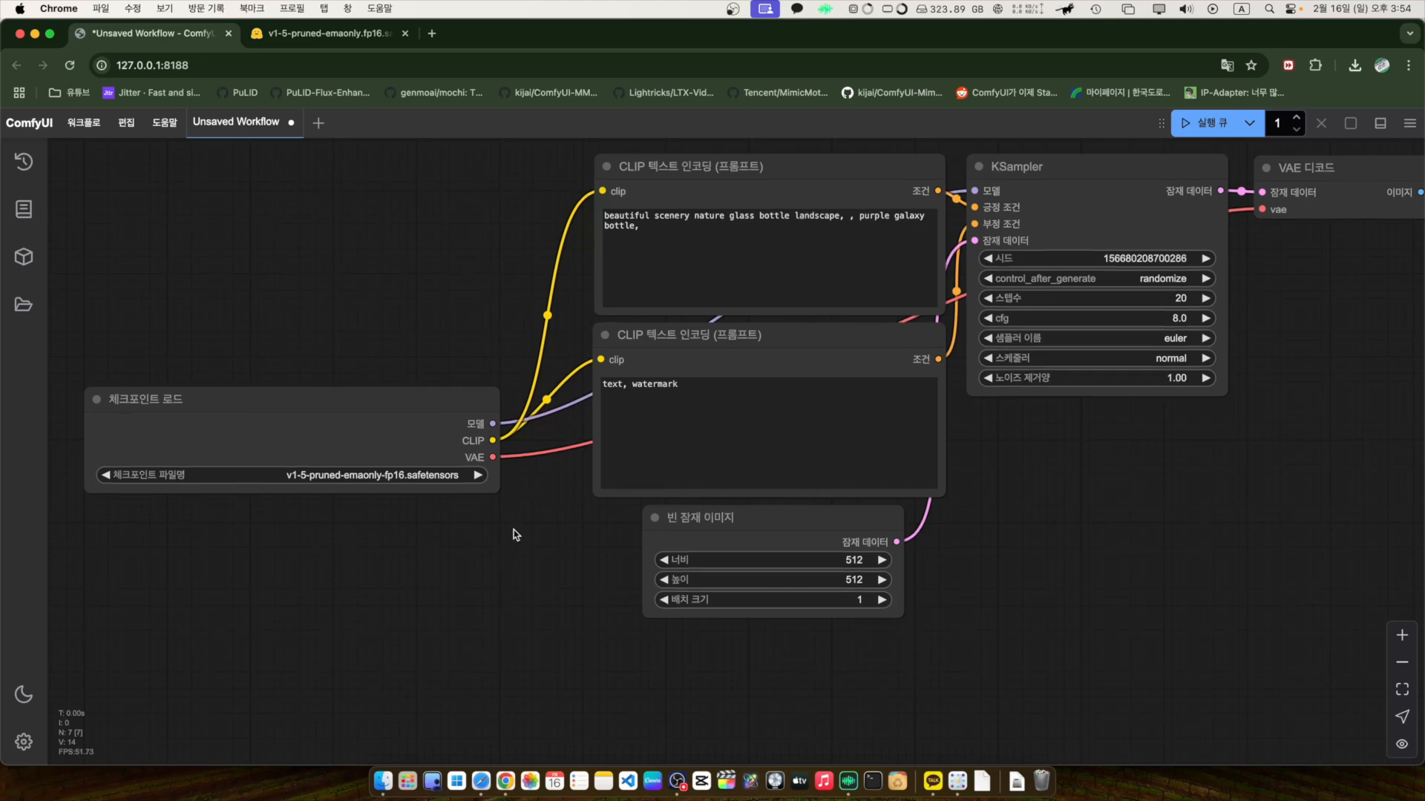
left_click_drag(527, 521, 523, 567)
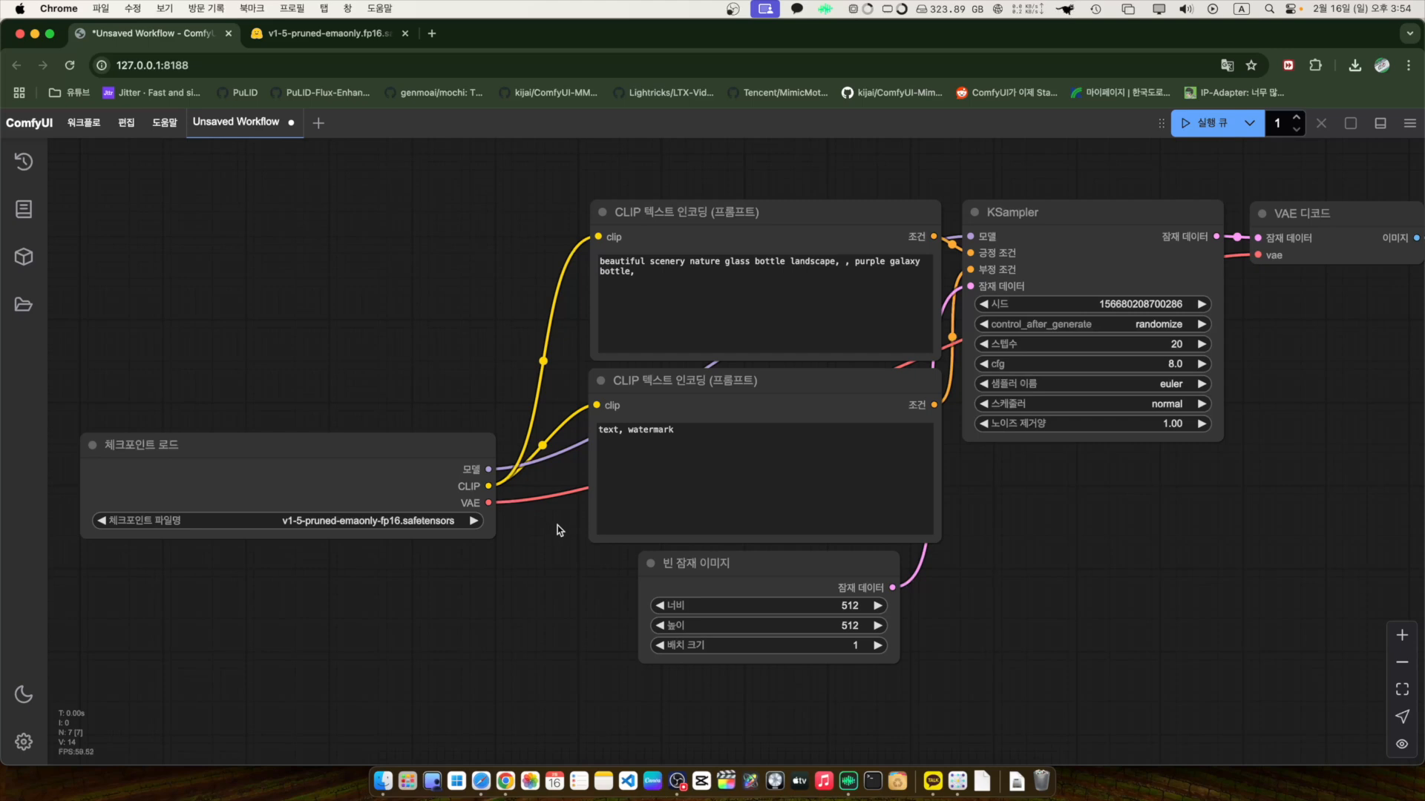
- Choose v1-5-pruned-emaonly.fp16.safetensors in the checkpoint loader node without reloading the page, and run the workflow
key("super+r")
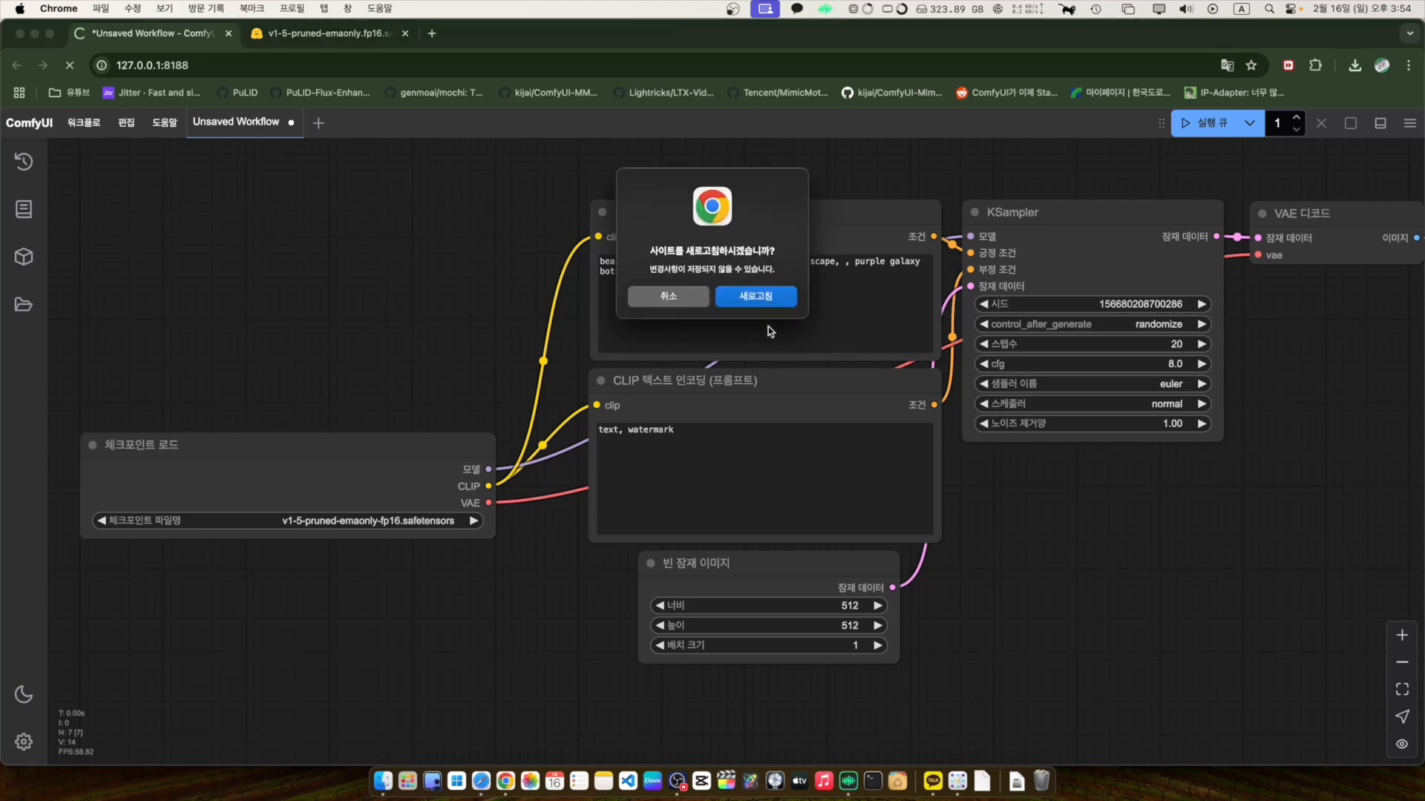
left_click(664, 297)
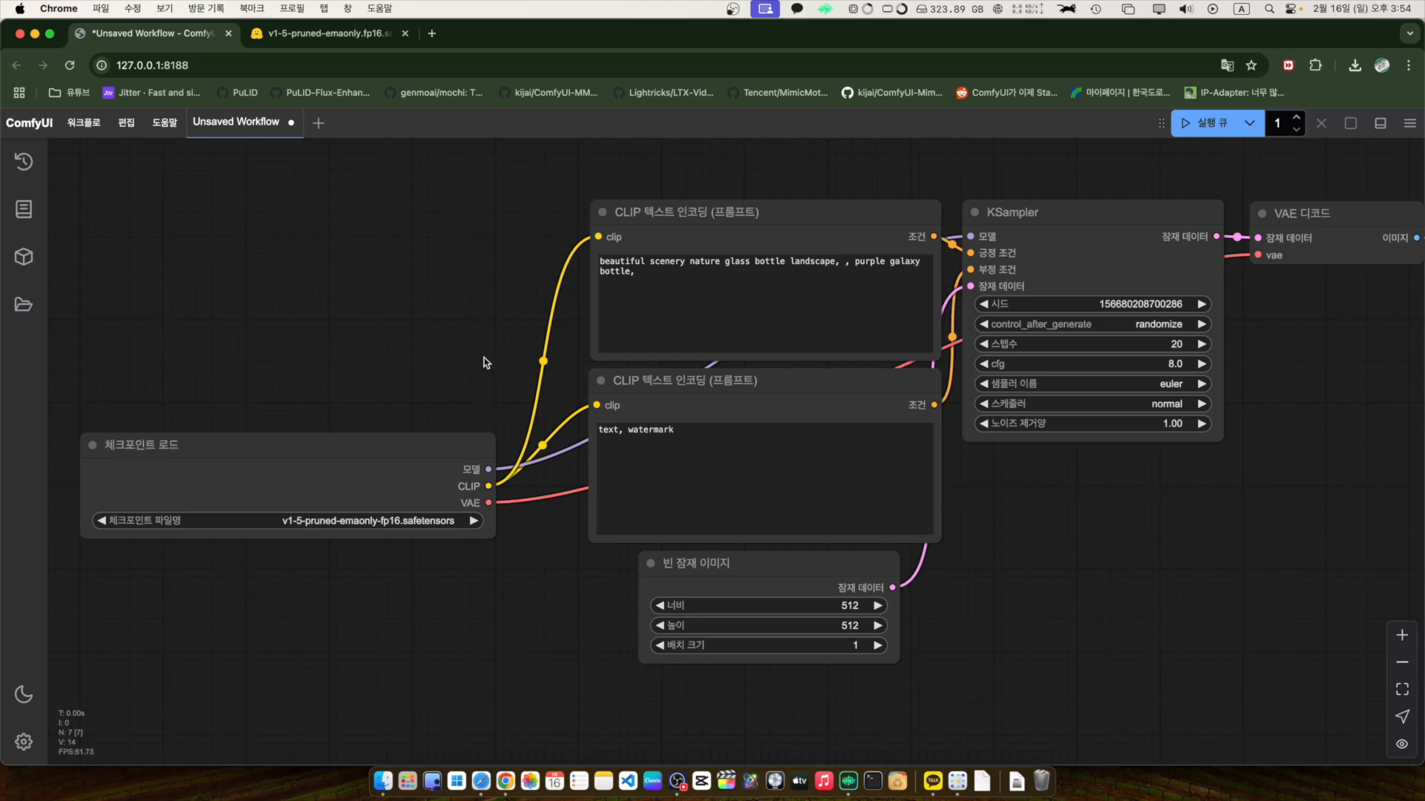
left_click_drag(483, 354, 493, 328)
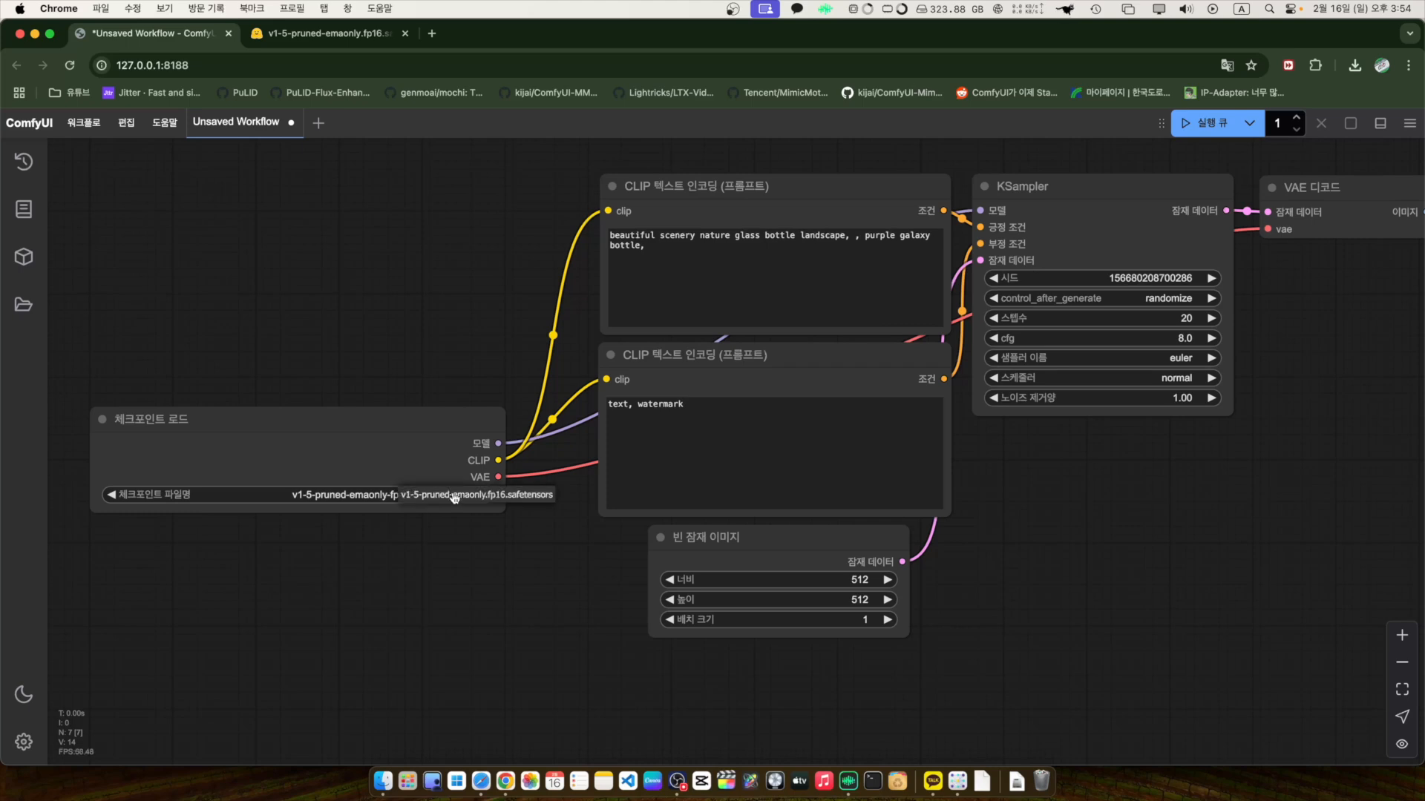
scroll(710, 434, "down", 2)
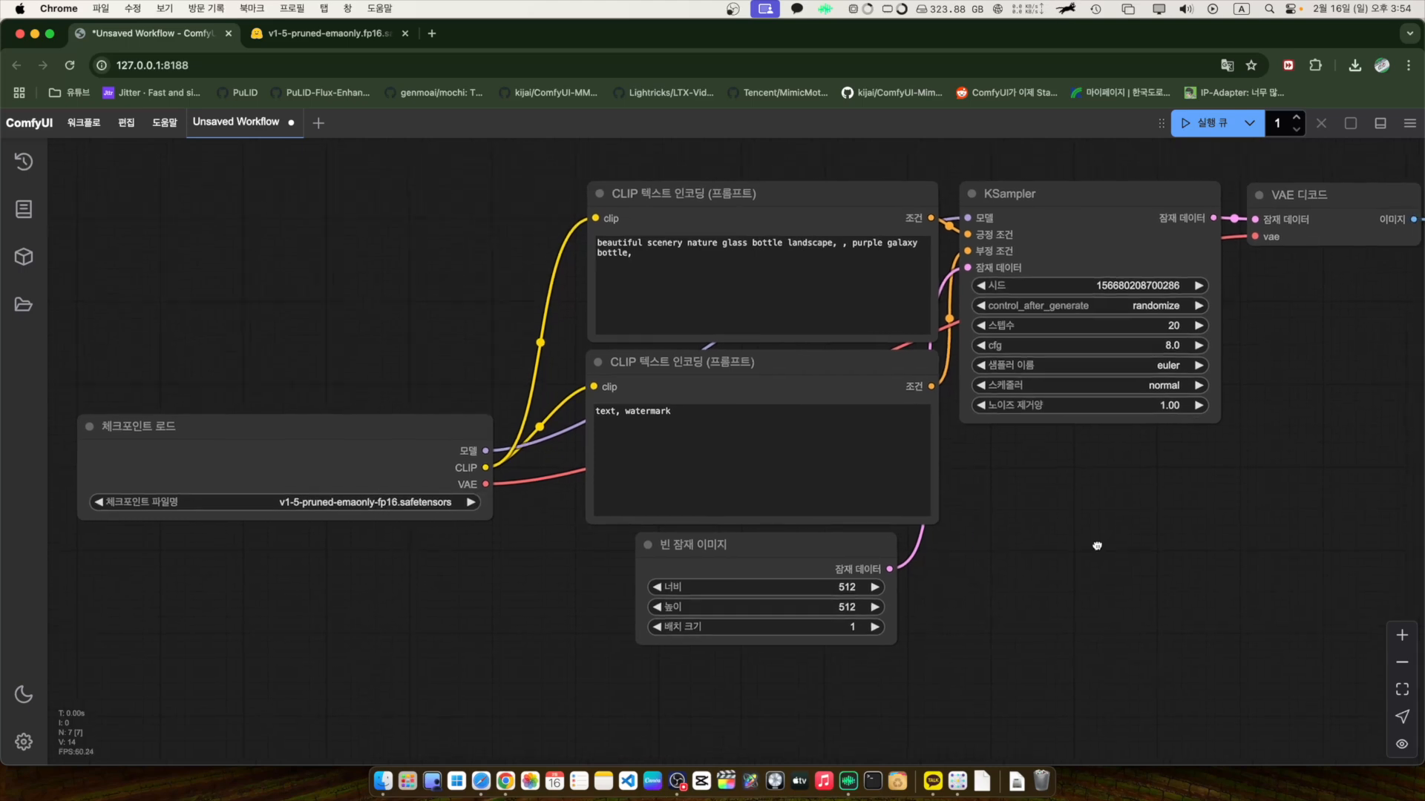
left_click(1203, 122)
scroll(1202, 285, "right", 5)
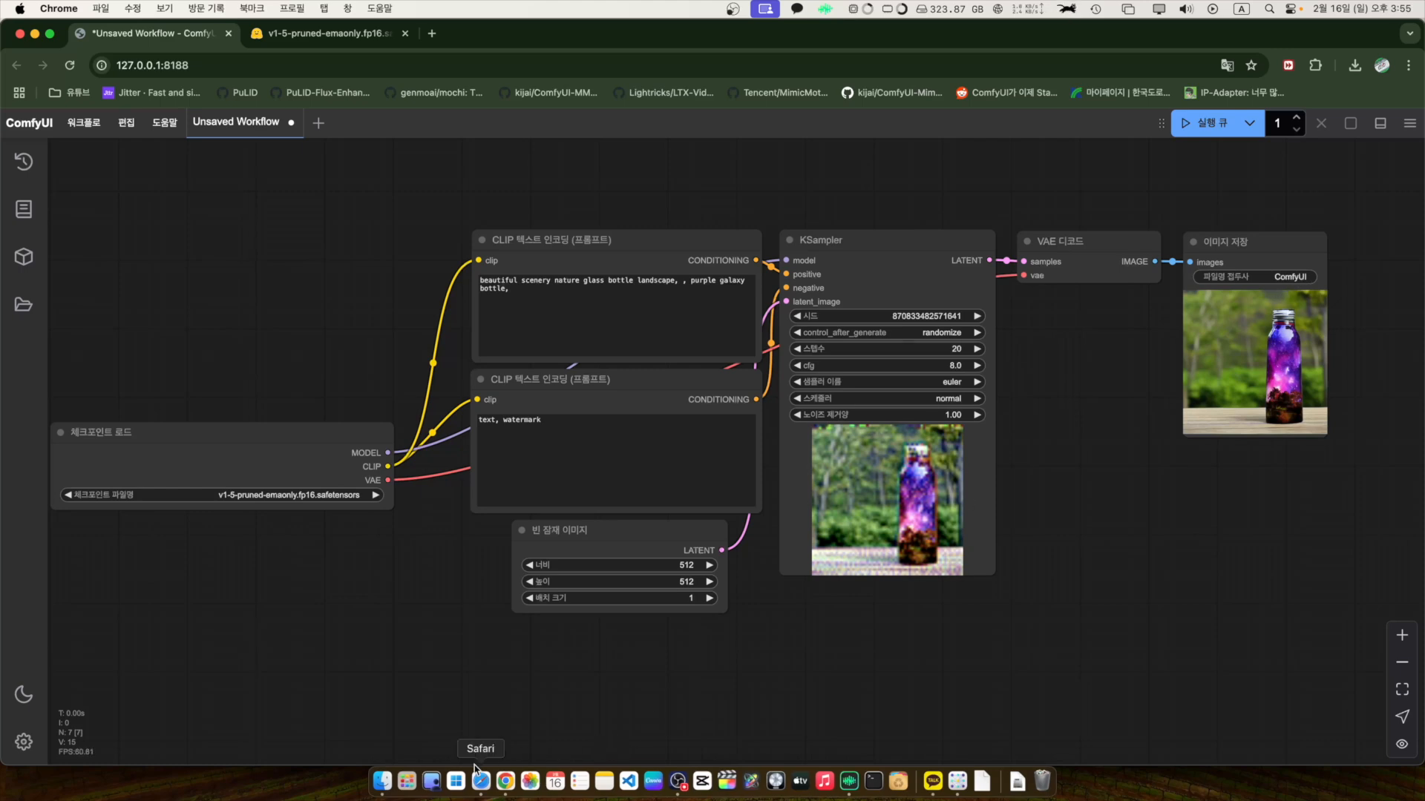
- Switch to Finder, go back to the ComfyUI folder, open its output folder, and preview the generated image ComfyUI_00001_.png
left_click(393, 776)
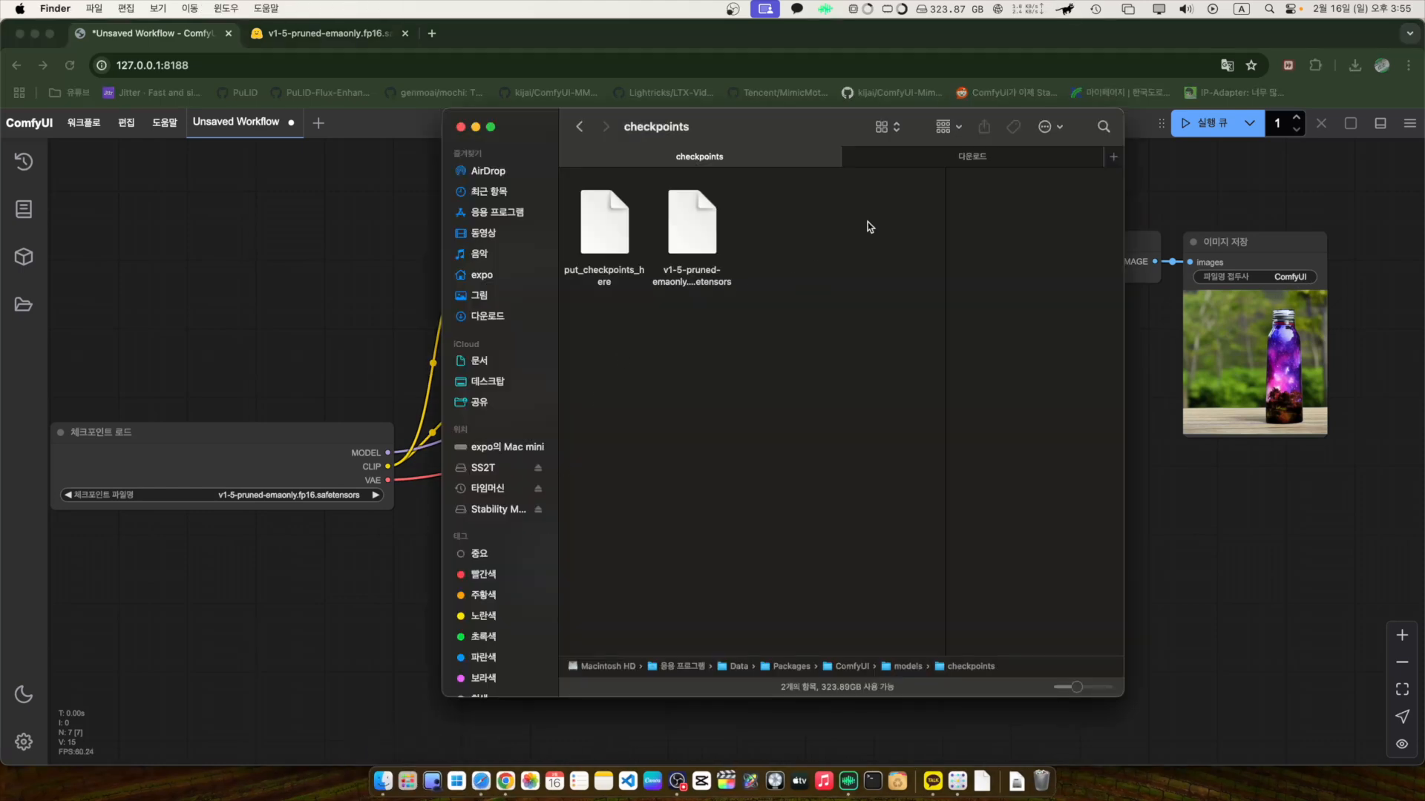
left_click(578, 127)
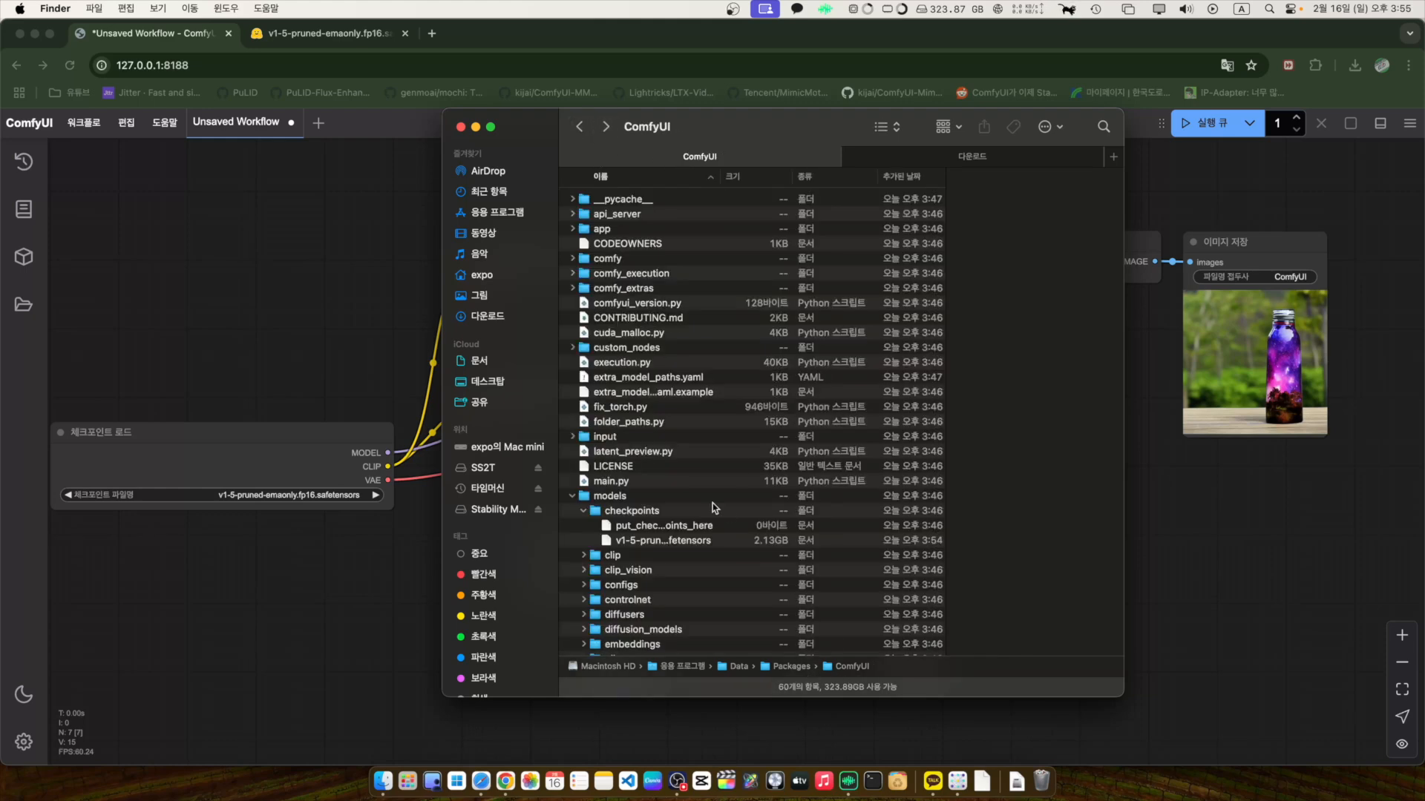
left_click(604, 482)
scroll(612, 460, "down", 10)
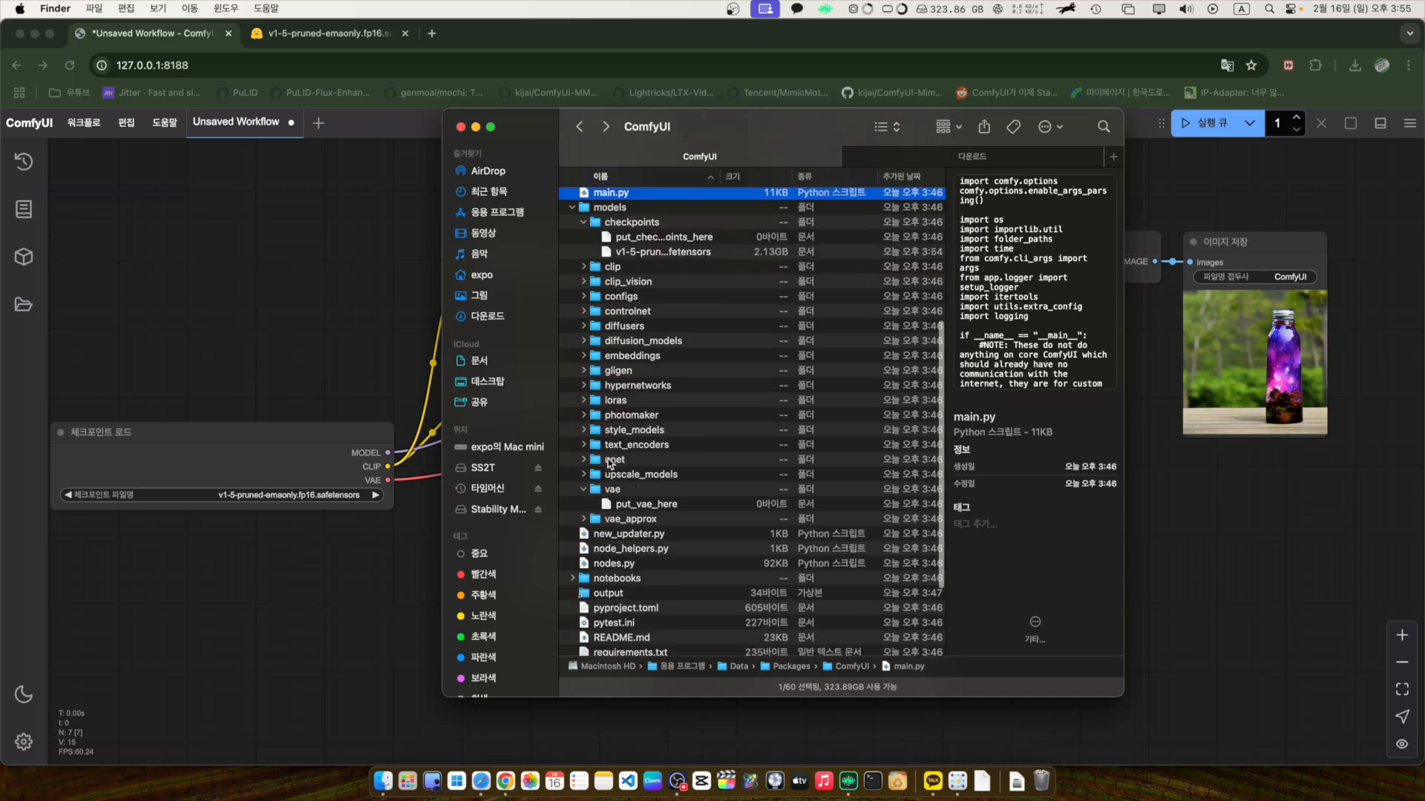
left_click(619, 416)
key("o")
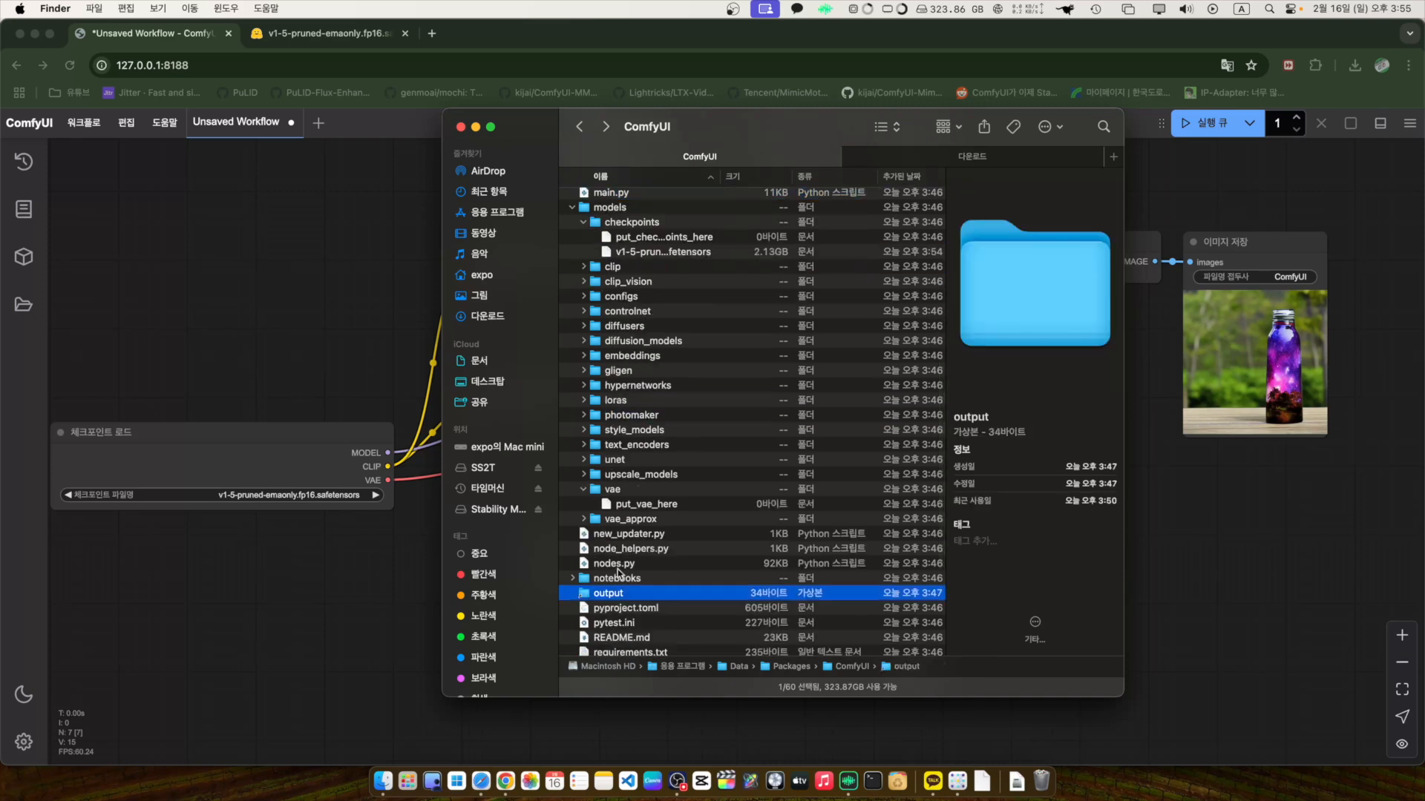
double_click(611, 593)
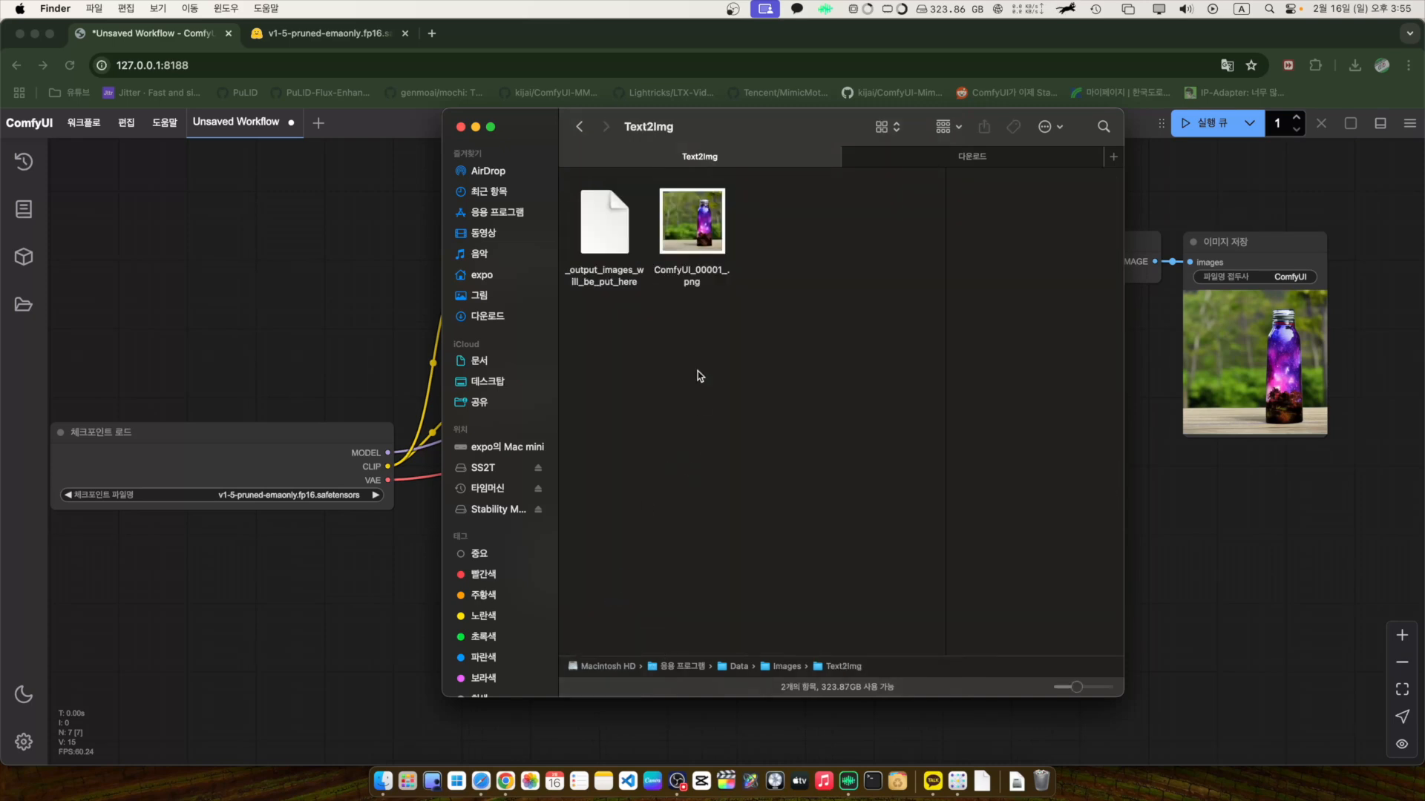
left_click(705, 239)
- Open the generated image from the save image node in its own browser tab, and close that tab after viewing it
right_click(1225, 340)
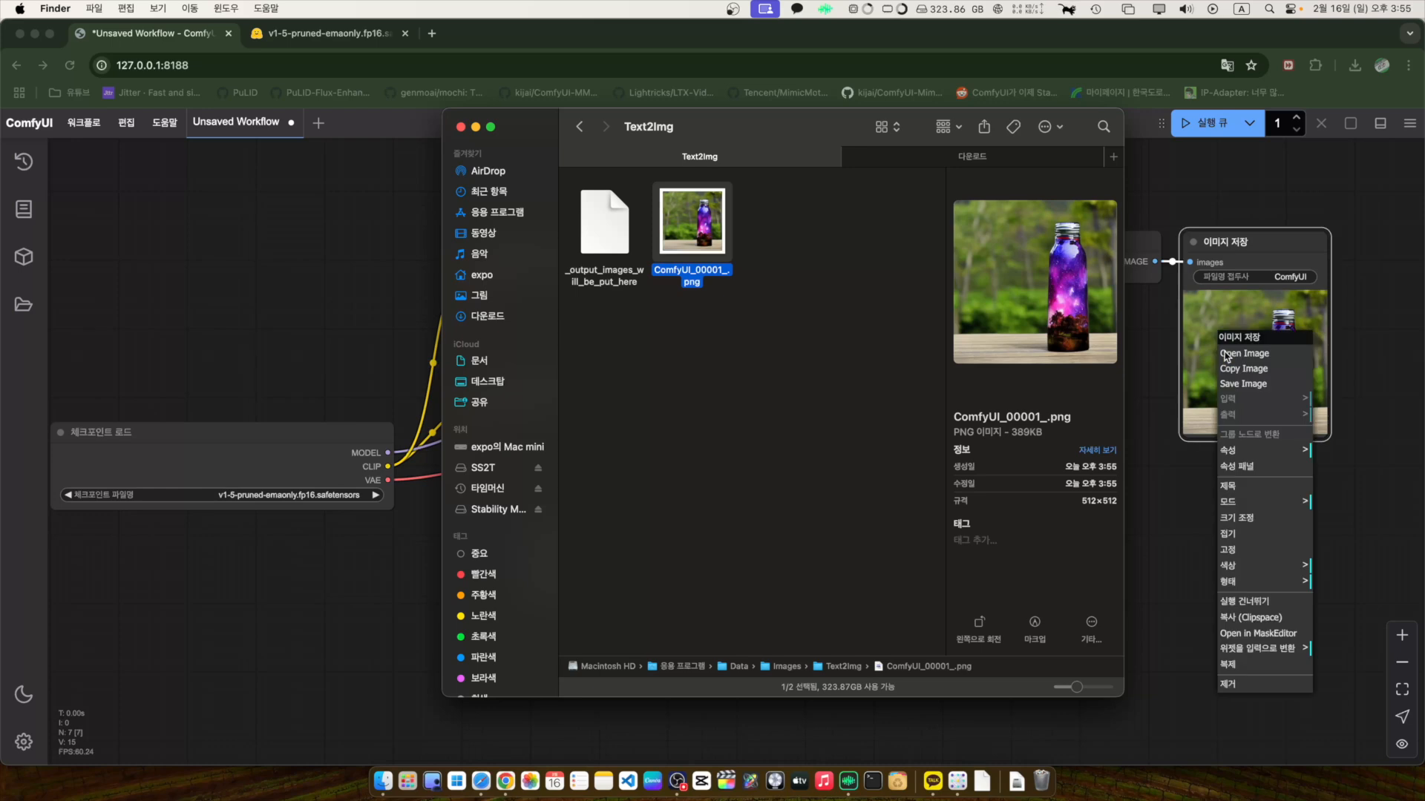
left_click(1254, 360)
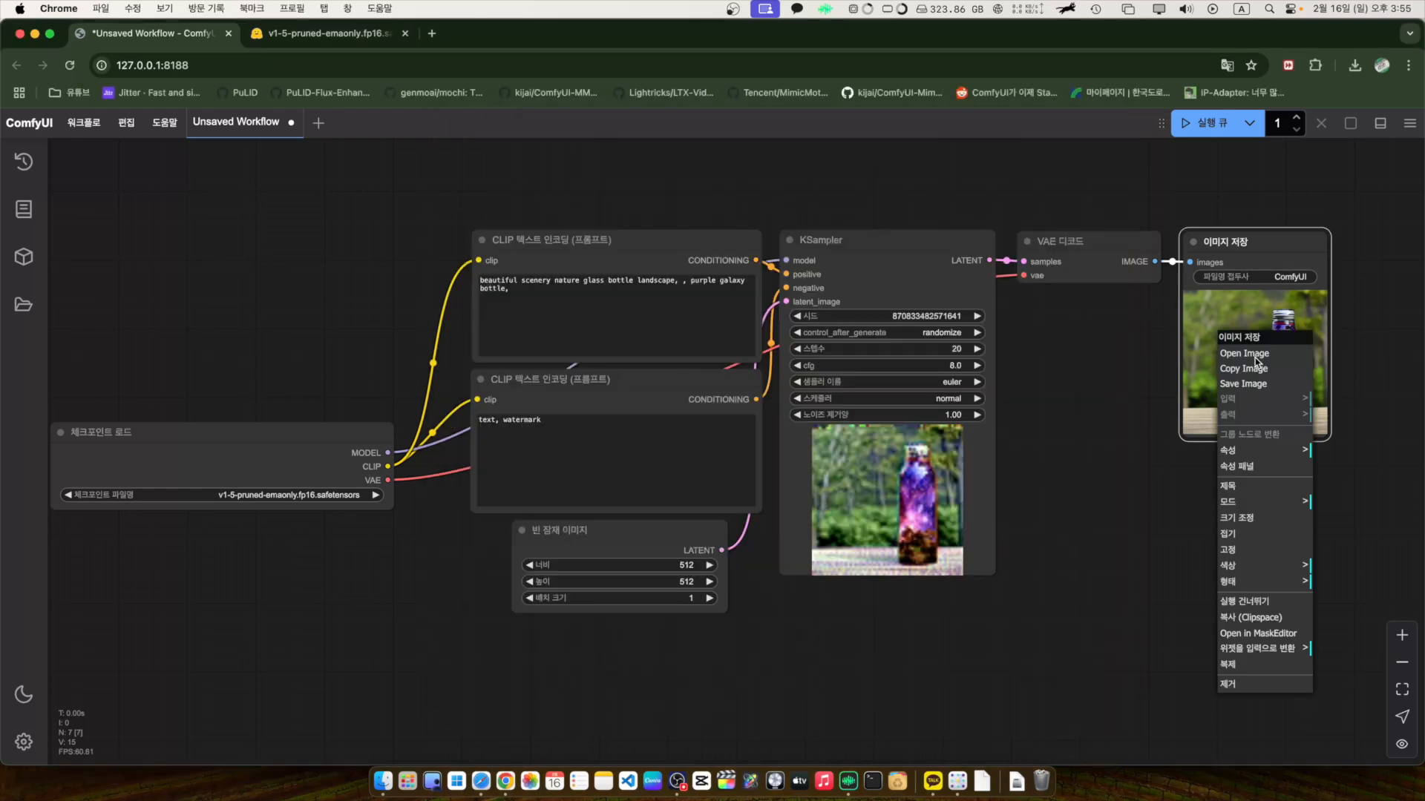
left_click(1256, 356)
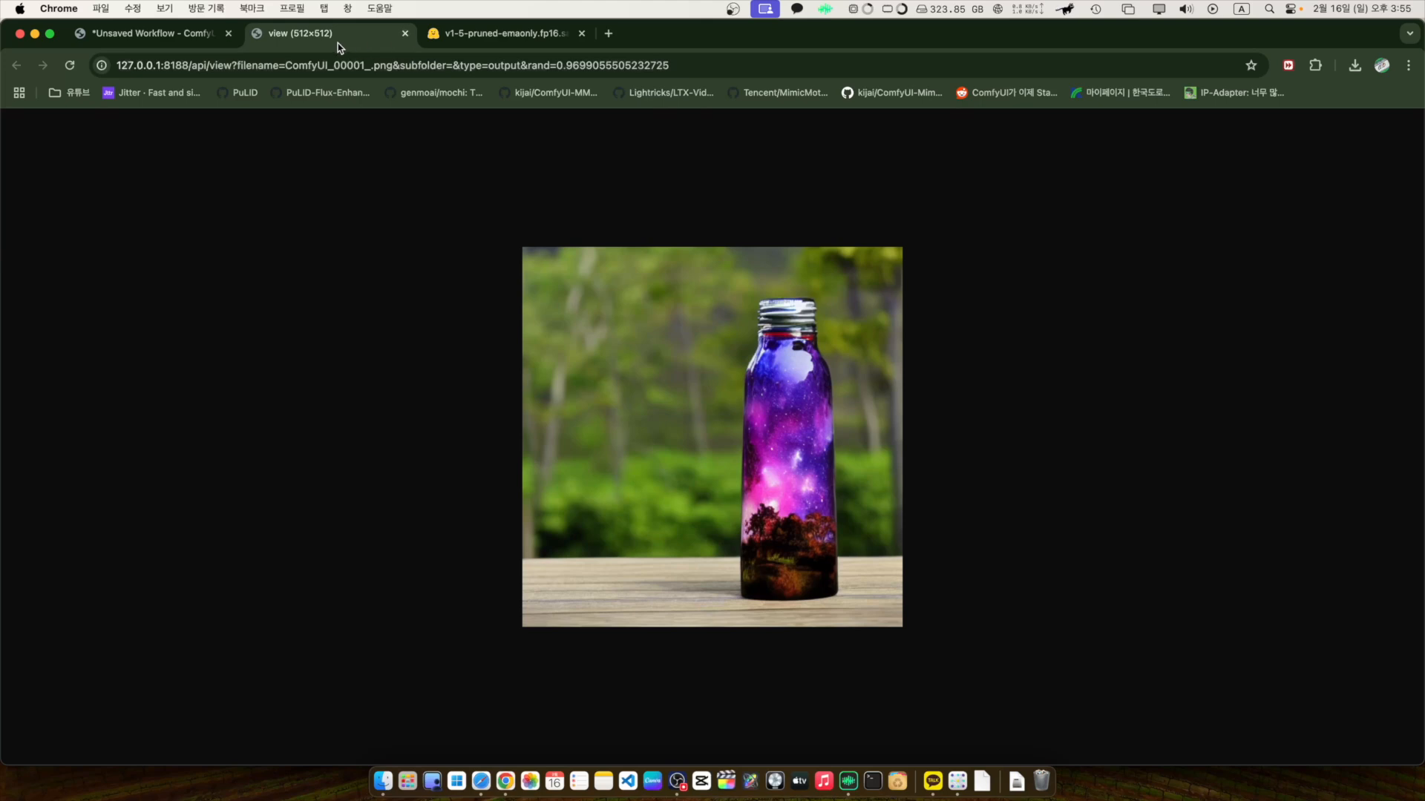
left_click(405, 33)
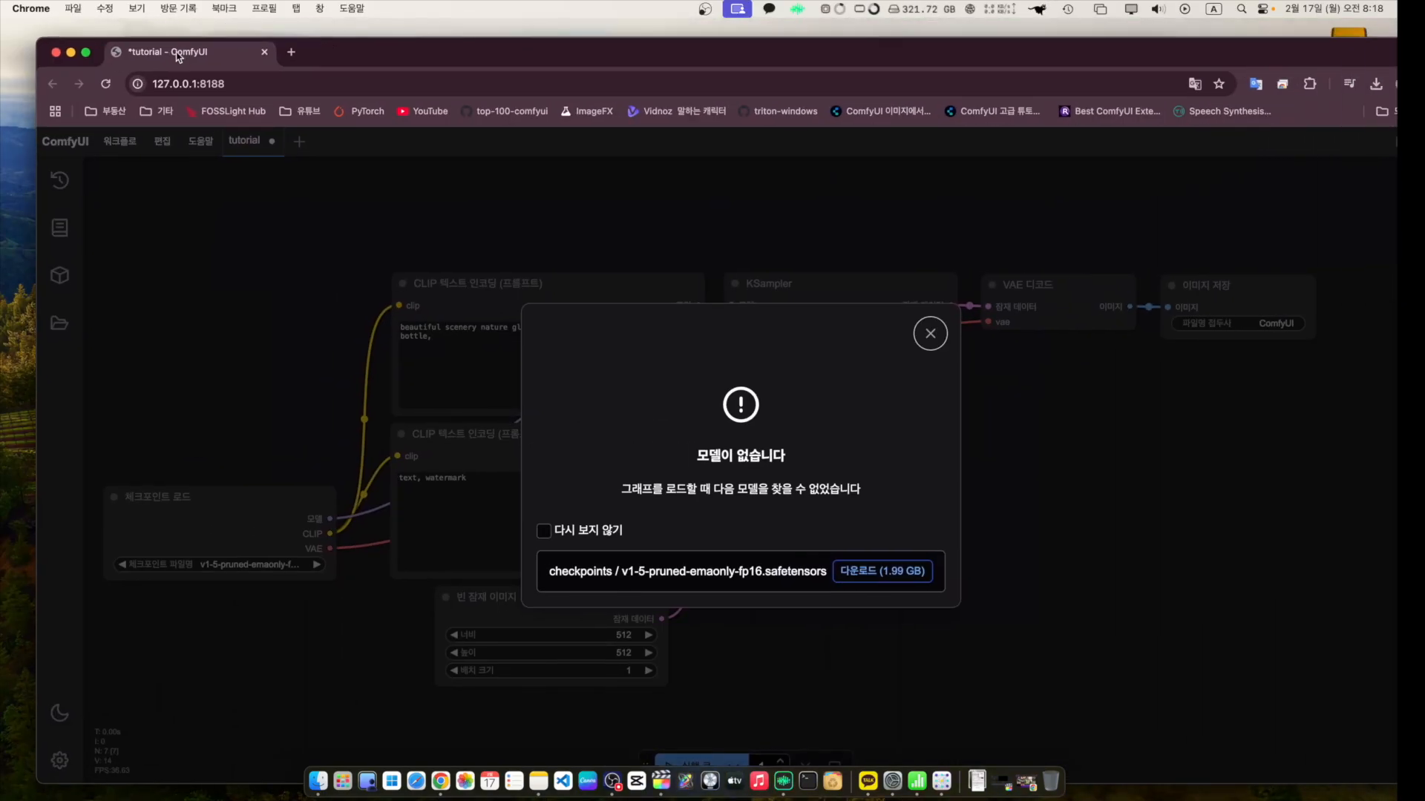
- Download the v1-5-pruned-emaonly-fp16.safetensors checkpoint from the missing-model dialog of the tutorial workflow
double_click(321, 48)
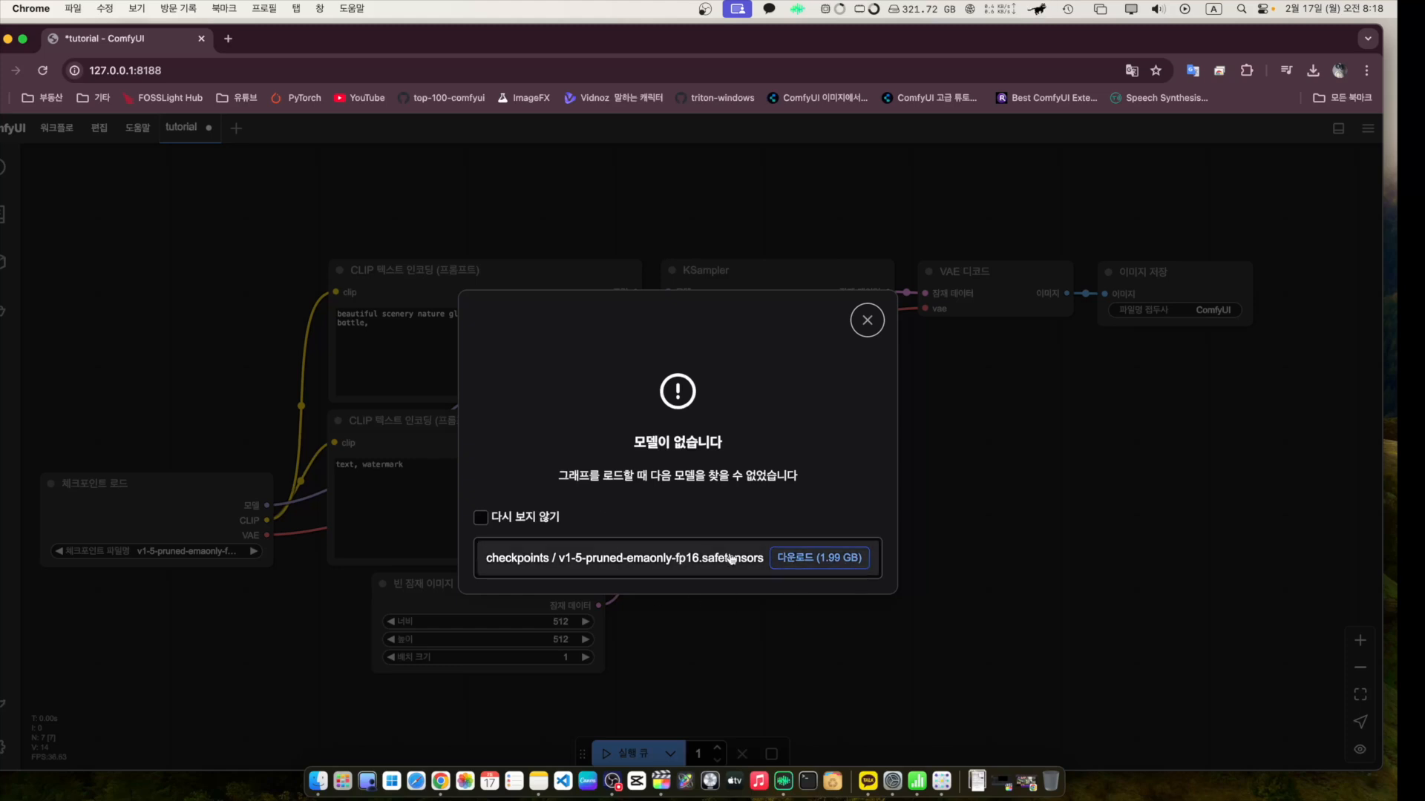
left_click(808, 558)
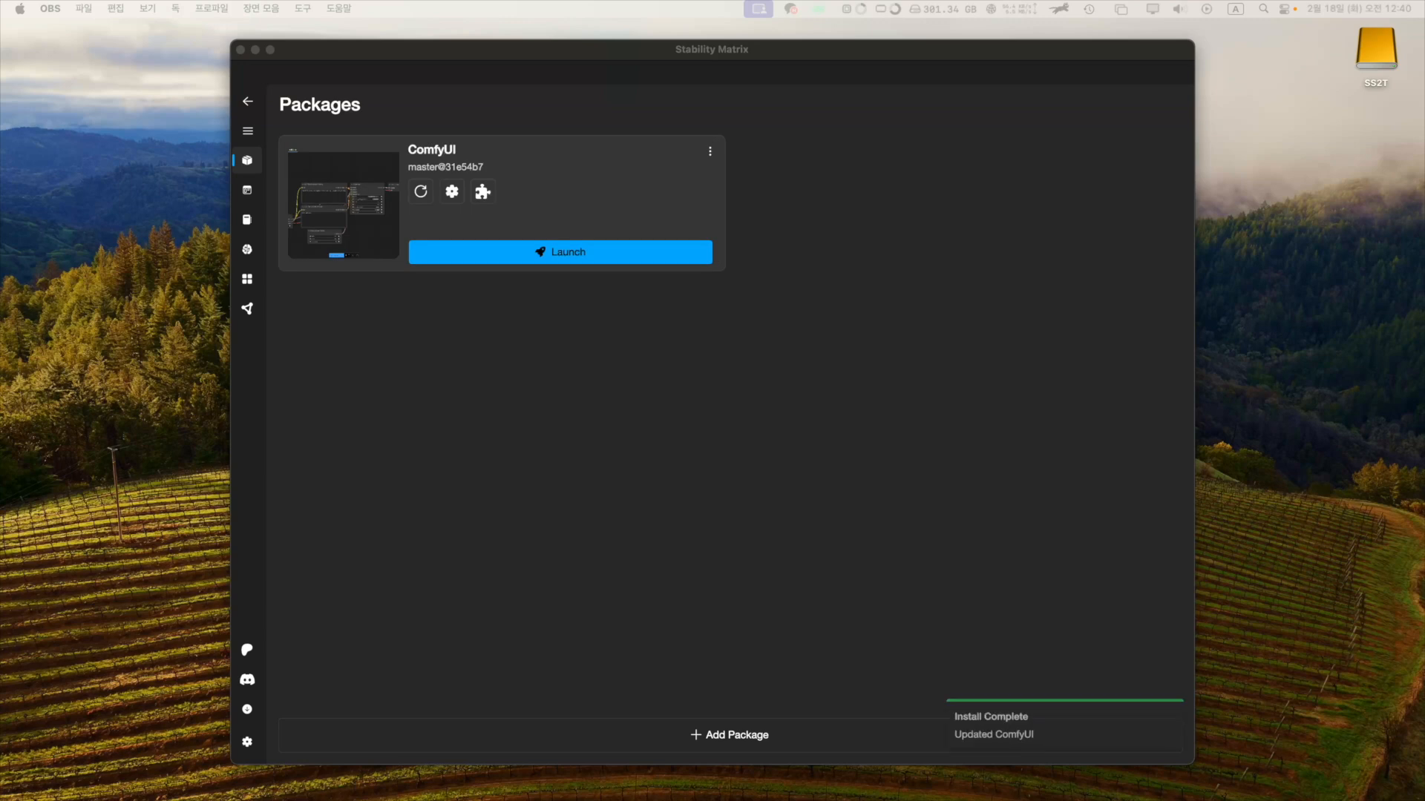
- Launch the ComfyUI package from Stability Matrix
left_click(620, 259)
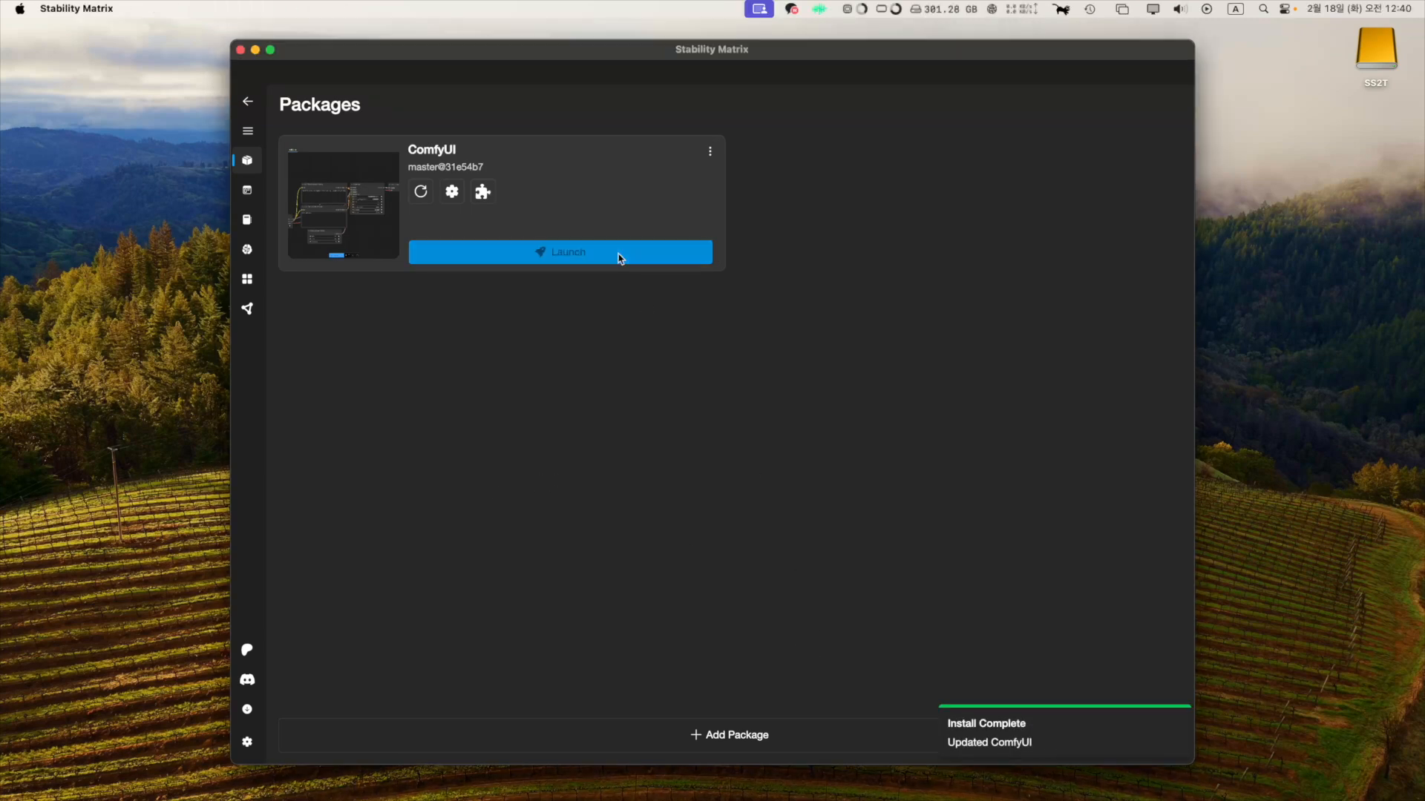